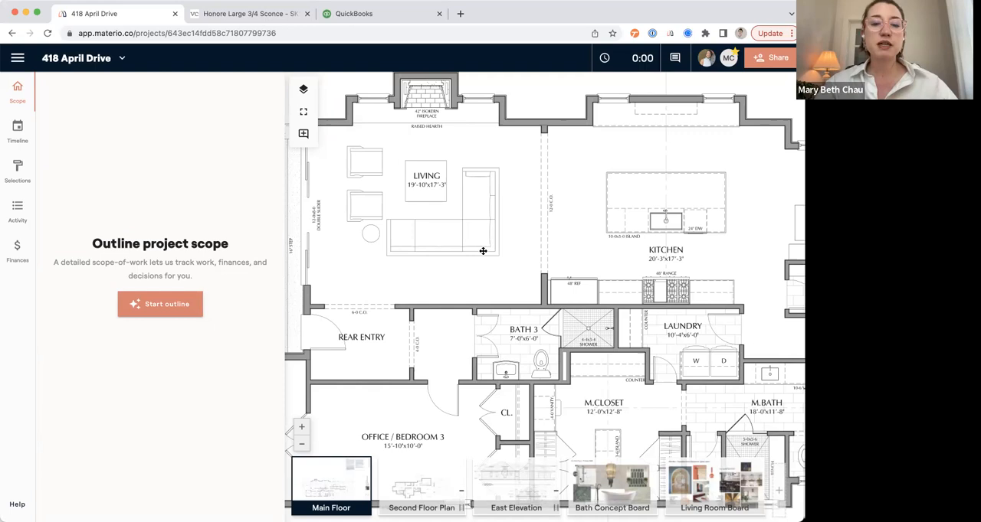
Examine the room layouts on the Main Floor and Second Floor Plan drawings, ending back on the Main Floor plan.
scroll(505, 249, up, 4)
scroll(506, 249, left, 2)
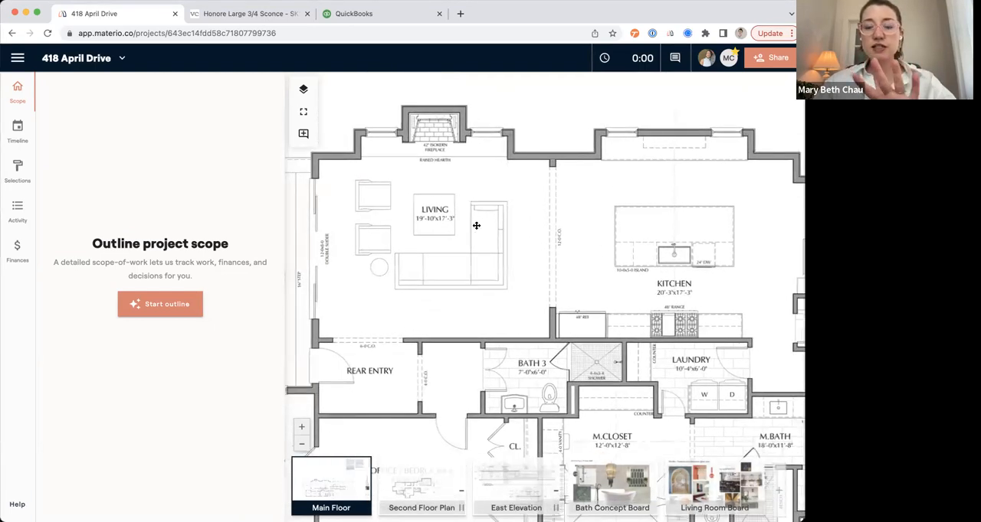
scroll(521, 253, down, 3)
scroll(520, 253, right, 3)
click(417, 483)
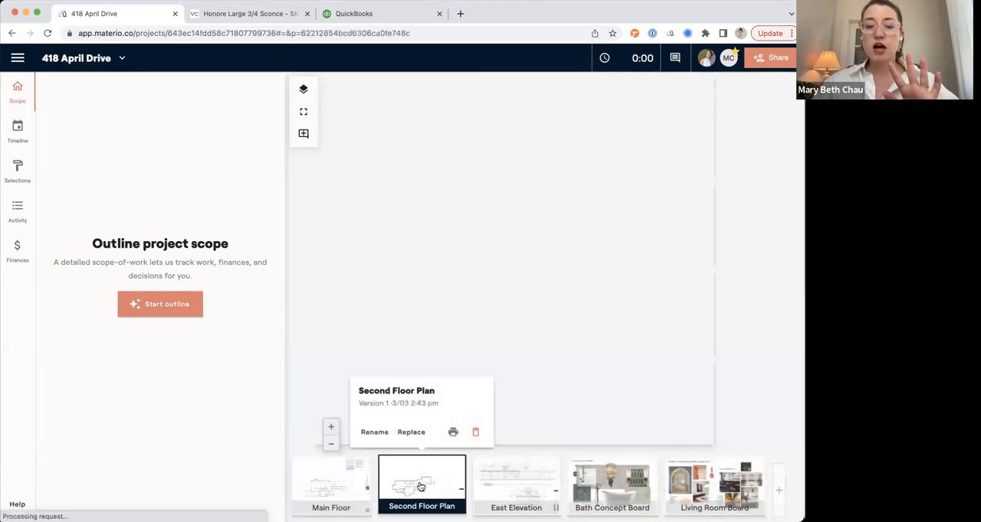
scroll(577, 335, left, 5)
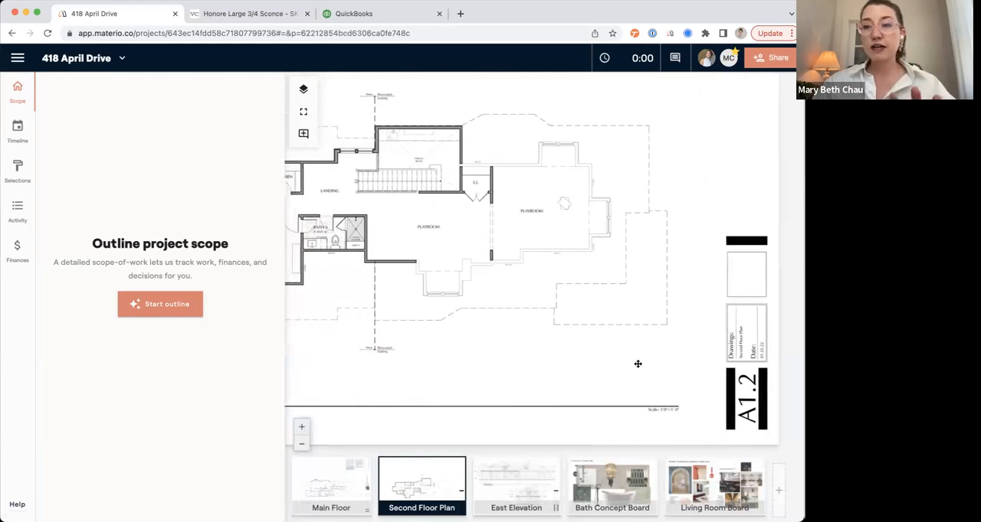
mouse_move(609, 484)
drag(497, 266, 571, 297)
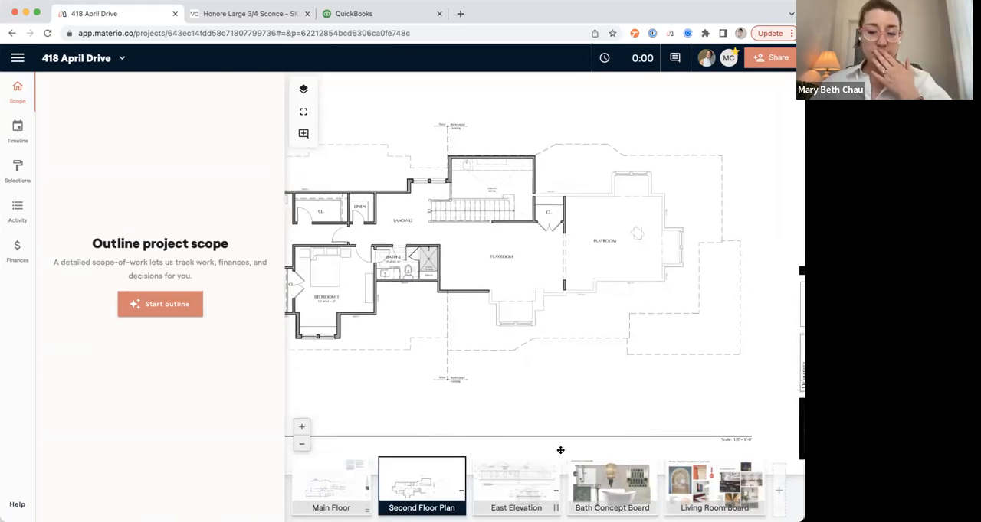
mouse_move(639, 490)
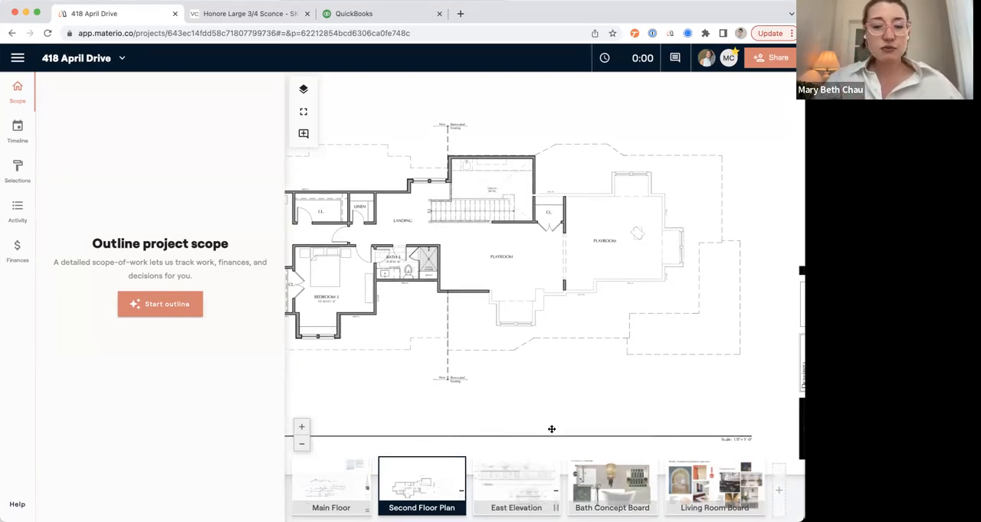
drag(448, 299, 540, 296)
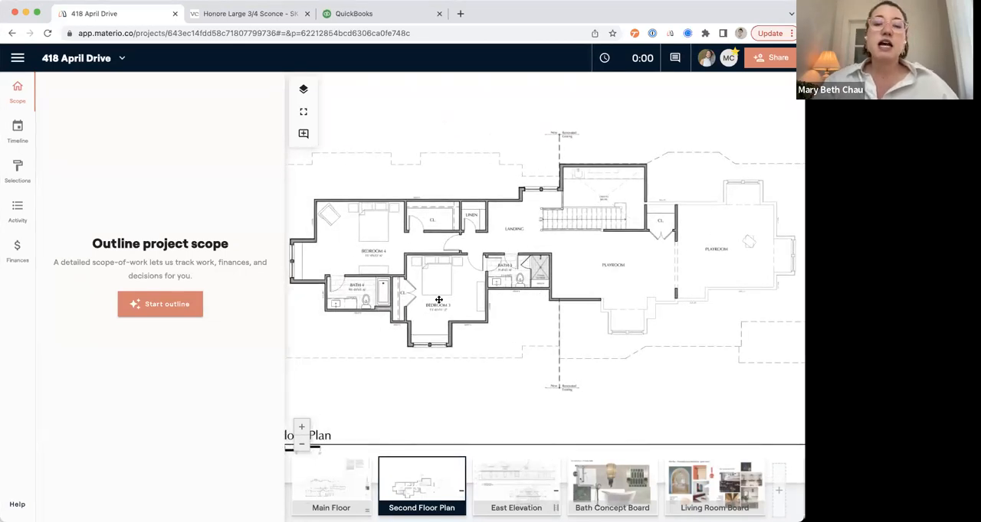
drag(446, 305, 541, 308)
click(331, 483)
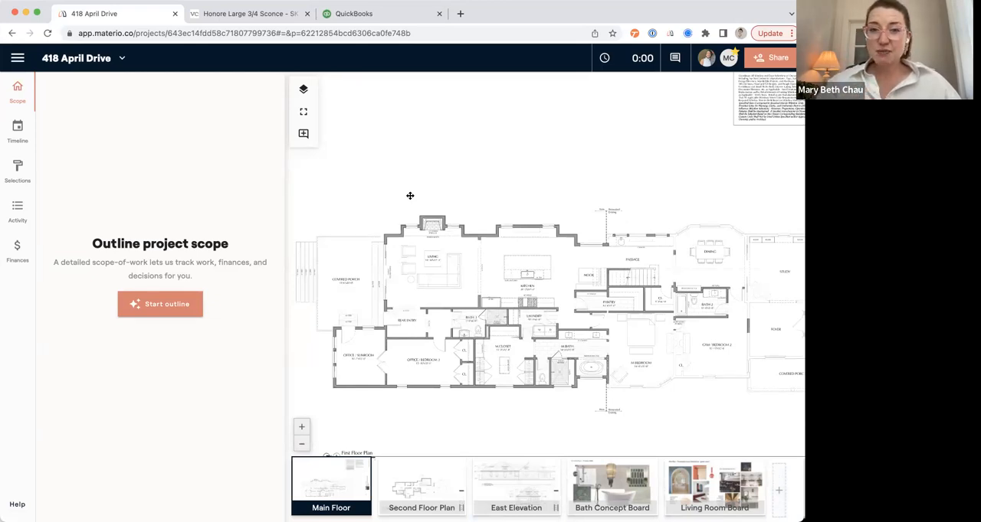
click(626, 58)
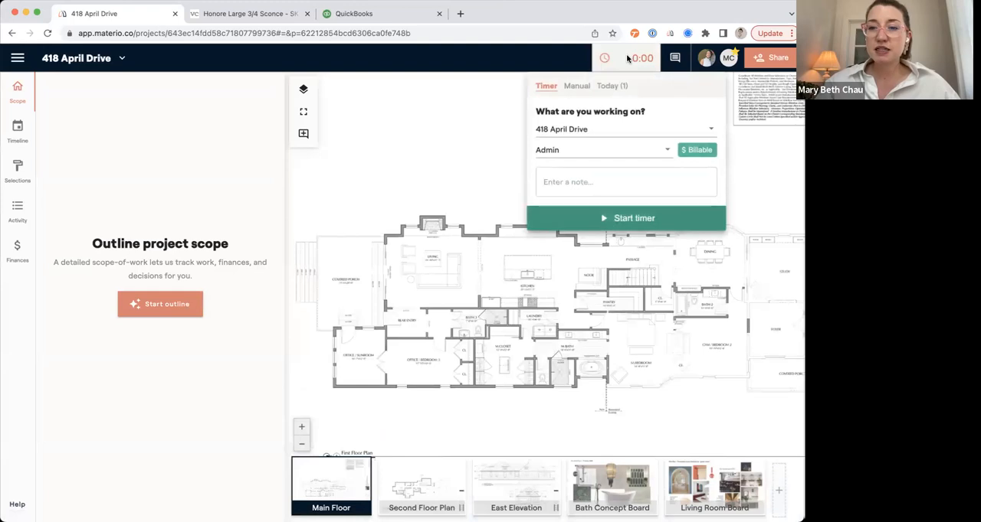
click(569, 152)
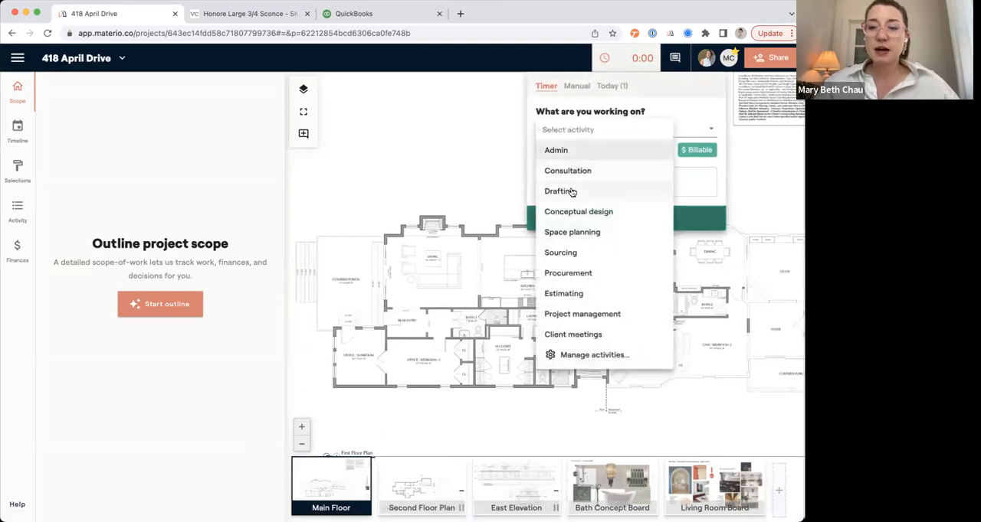
click(571, 293)
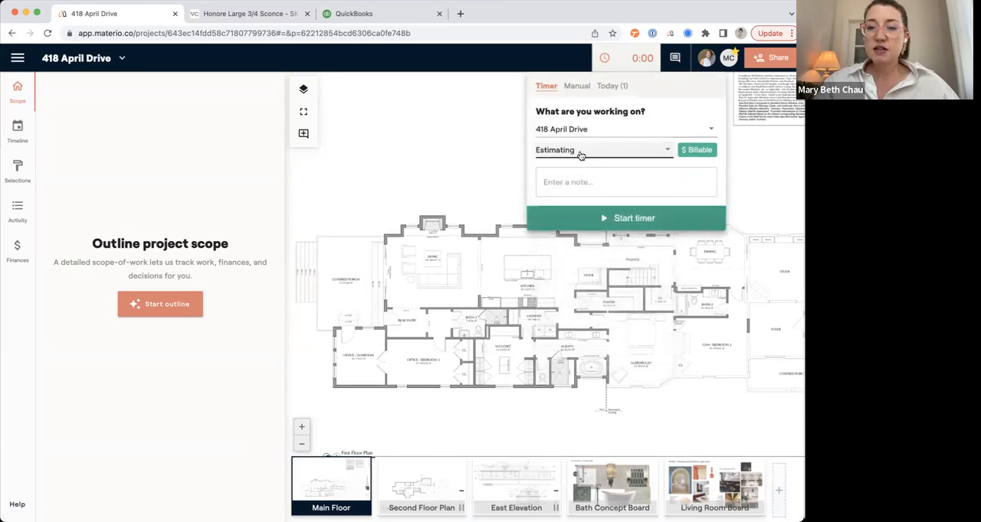
click(585, 220)
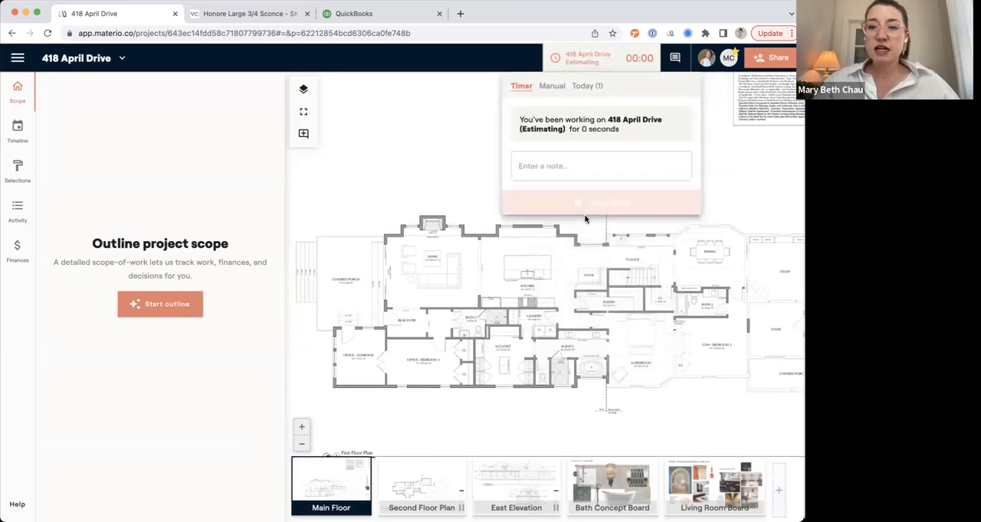
click(446, 142)
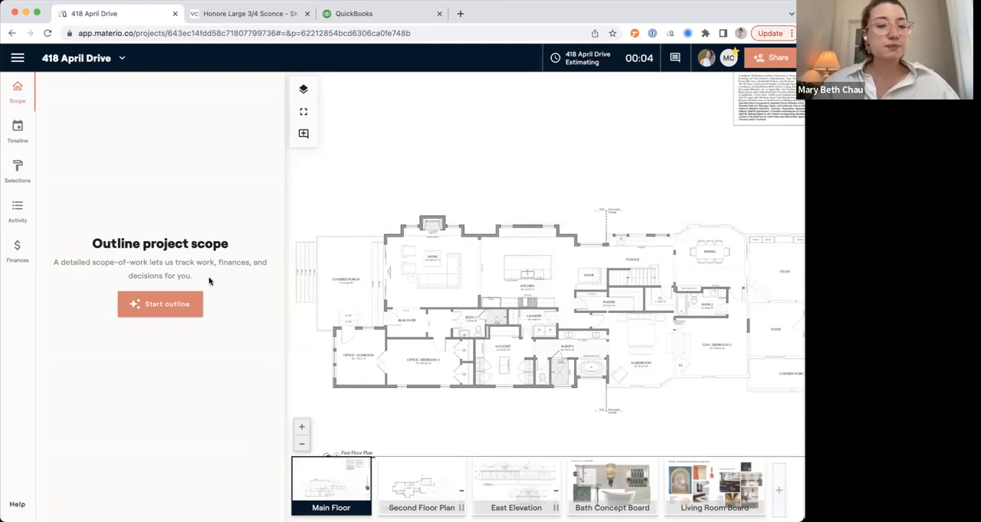
Start the project scope outline and set 3 bedrooms, 3 full bathrooms and 0 half baths.
click(153, 306)
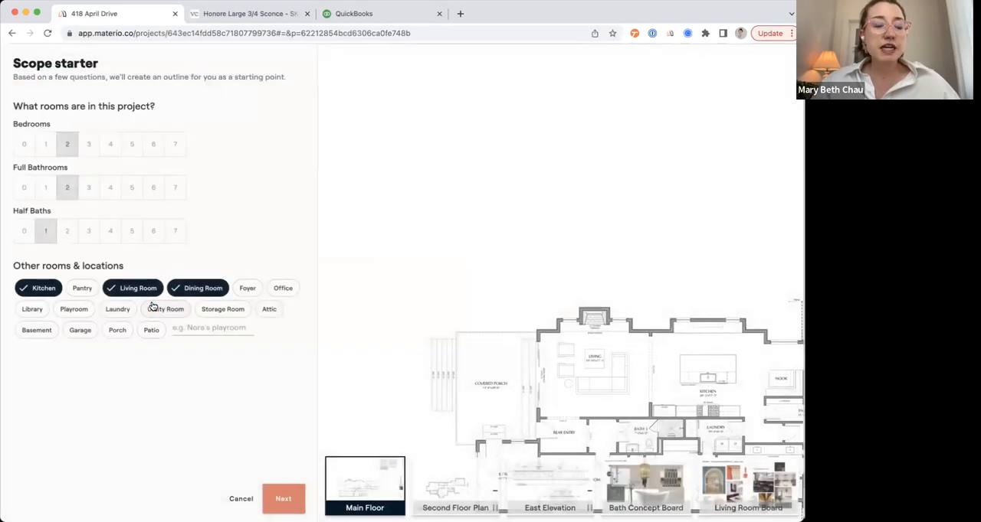
scroll(494, 259, up, 5)
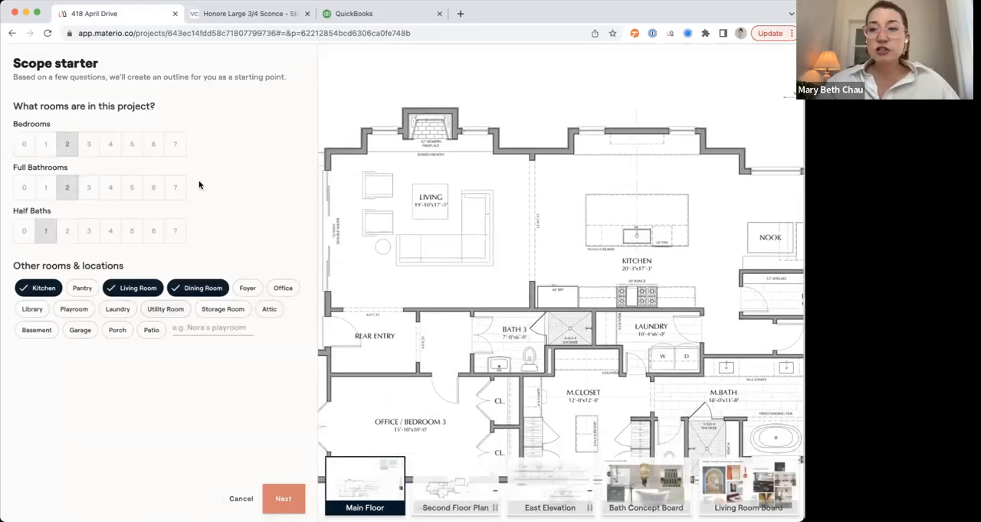
scroll(399, 214, down, 5)
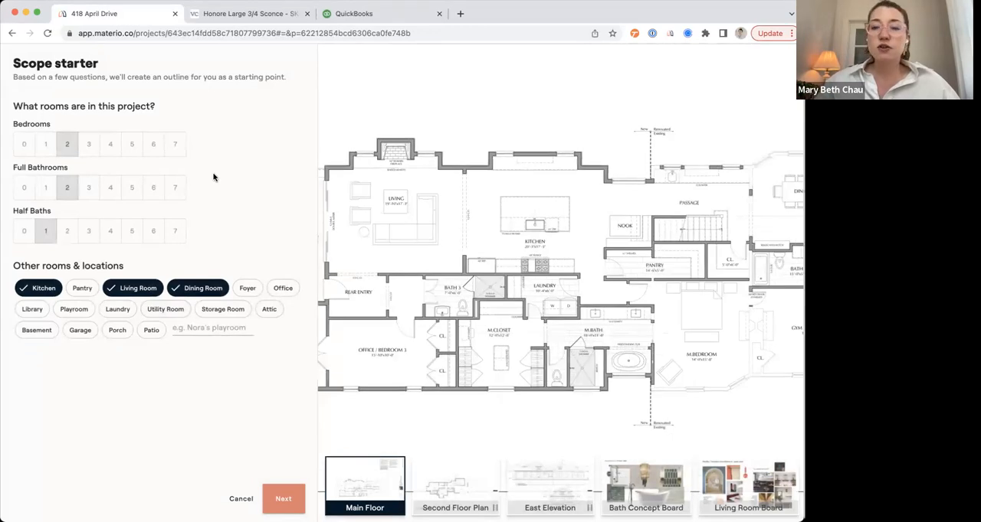
drag(577, 234, 622, 225)
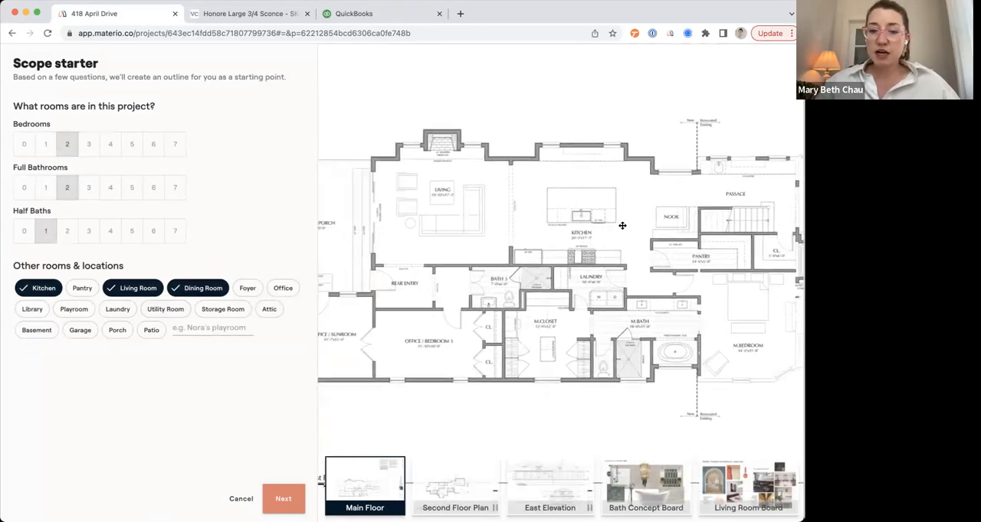
click(88, 144)
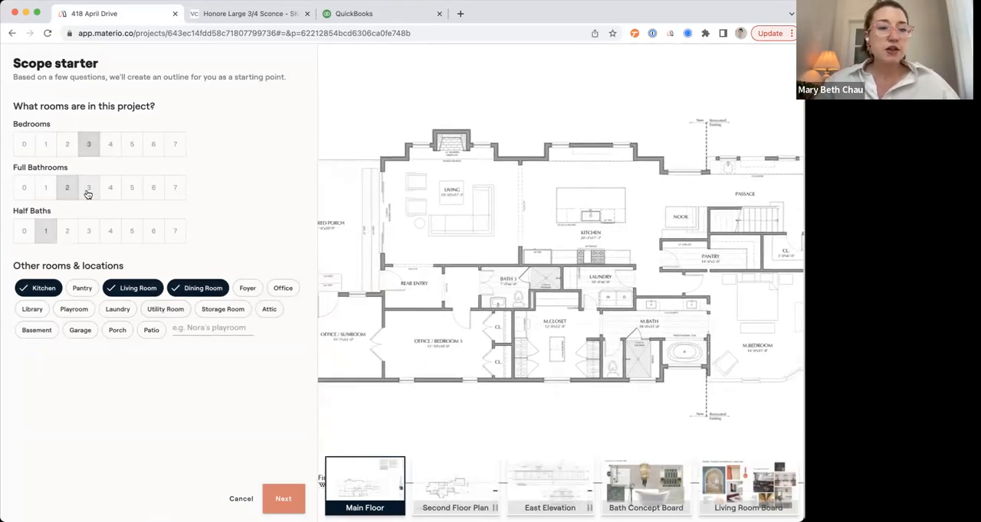
click(88, 191)
click(24, 232)
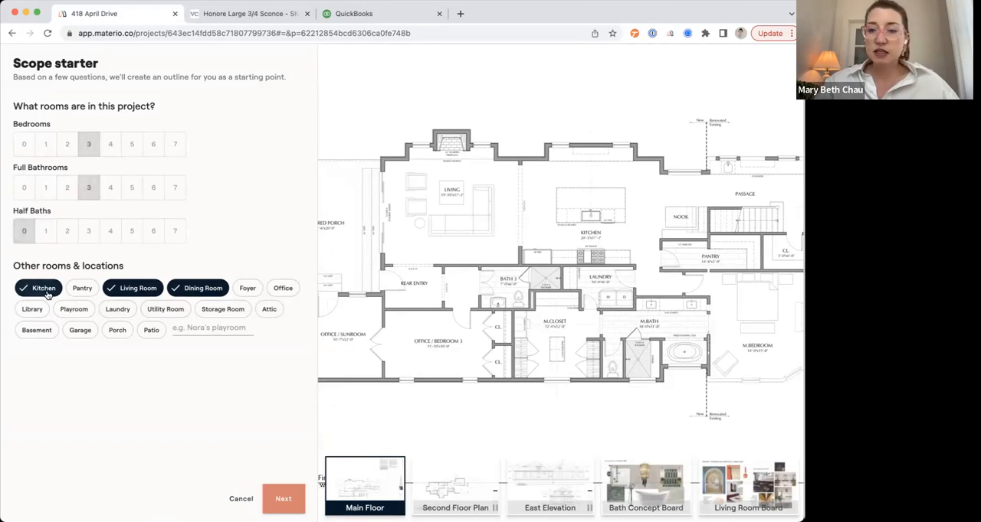
Add Pantry, Foyer and Porch to the project's other rooms and proceed to the categories of work.
click(83, 290)
click(255, 291)
click(231, 329)
text(P)
key(Return)
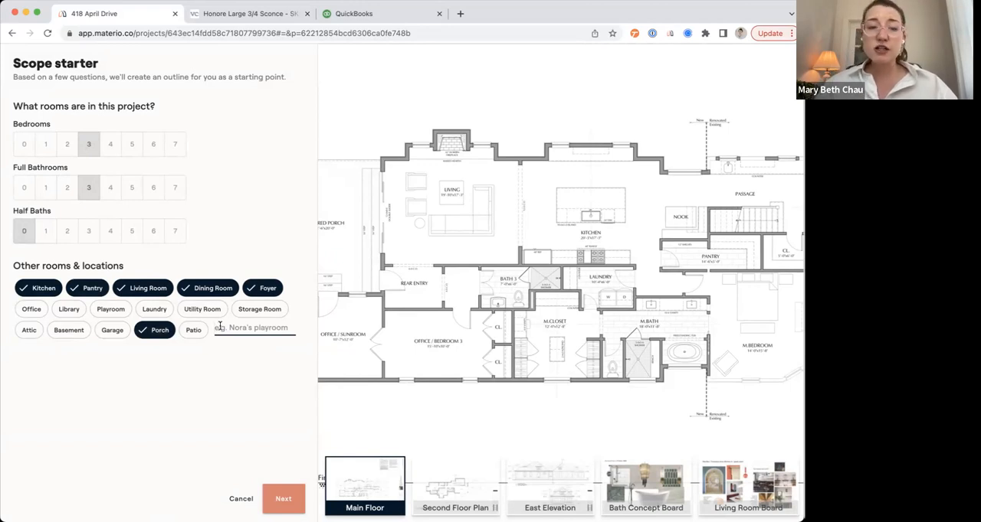
click(282, 498)
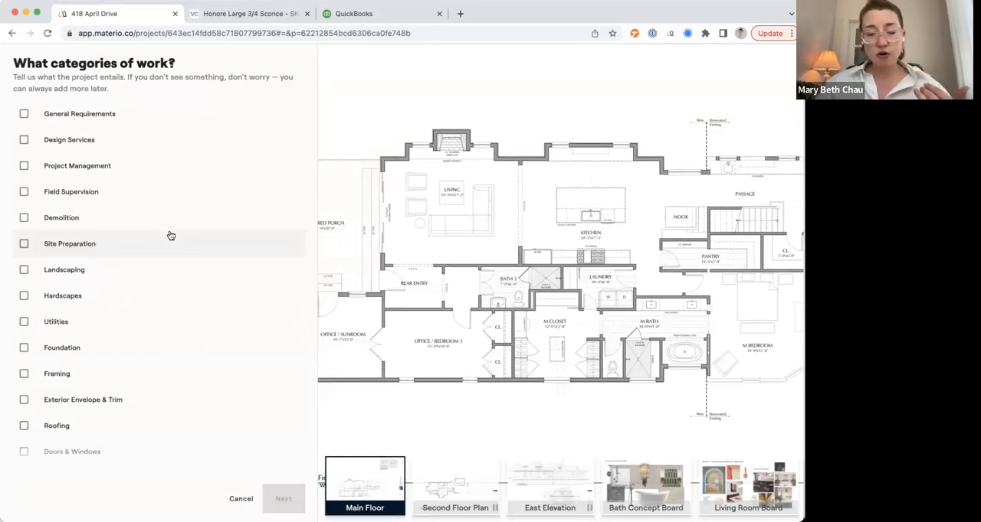
Include Design Services, and Electrical with wall light, sconce, pendant and chandelier, in the categories of work.
click(53, 146)
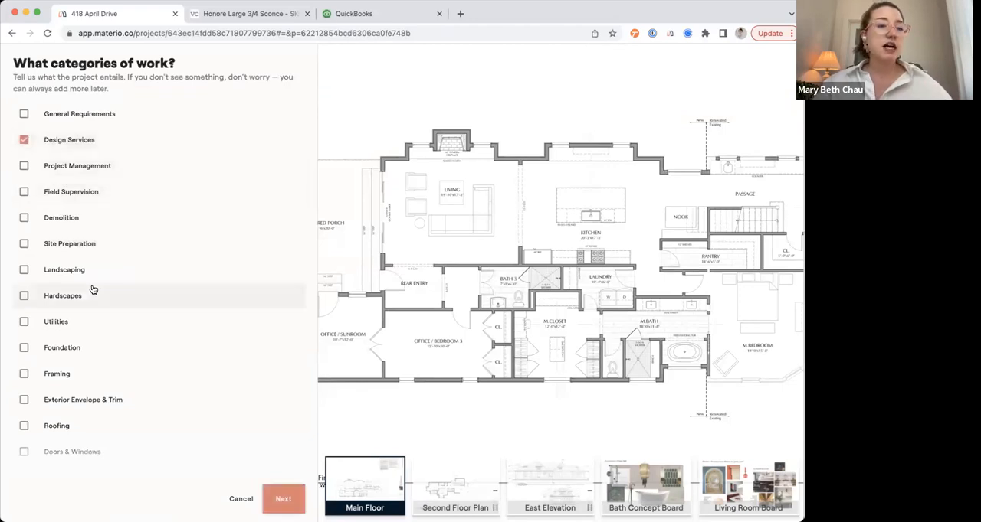
scroll(92, 289, down, 2)
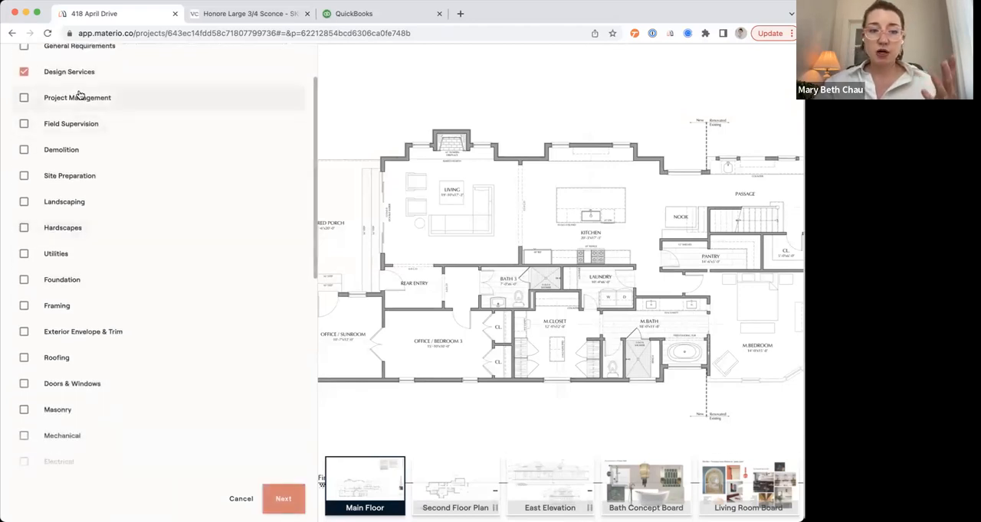
scroll(100, 261, down, 6)
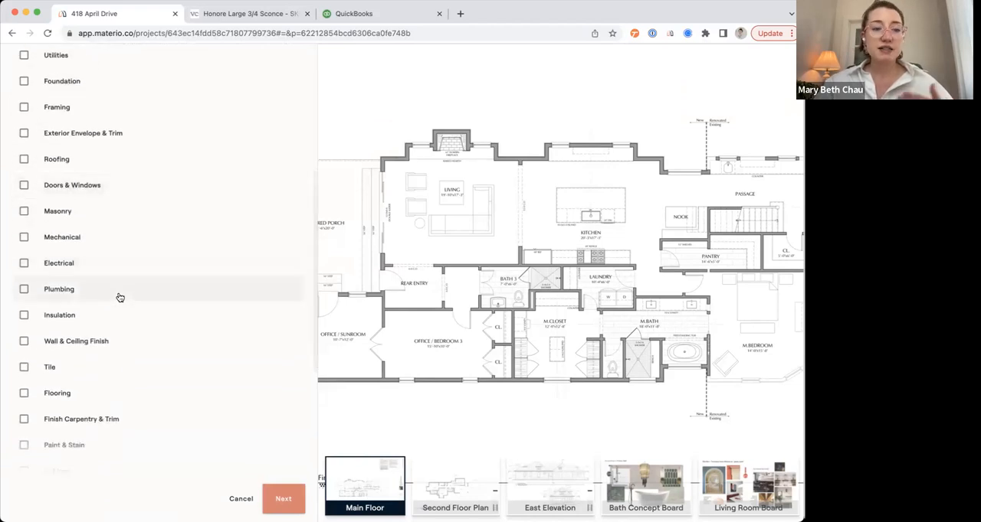
scroll(118, 298, down, 2)
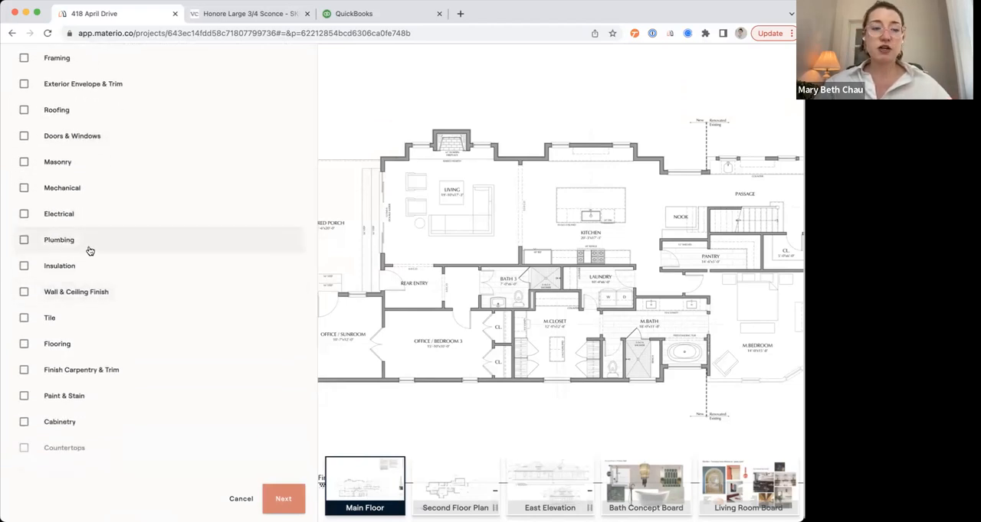
click(76, 215)
scroll(72, 225, down, 1)
scroll(72, 224, down, 2)
click(42, 134)
click(43, 155)
click(95, 154)
click(186, 155)
scroll(153, 245, down, 2)
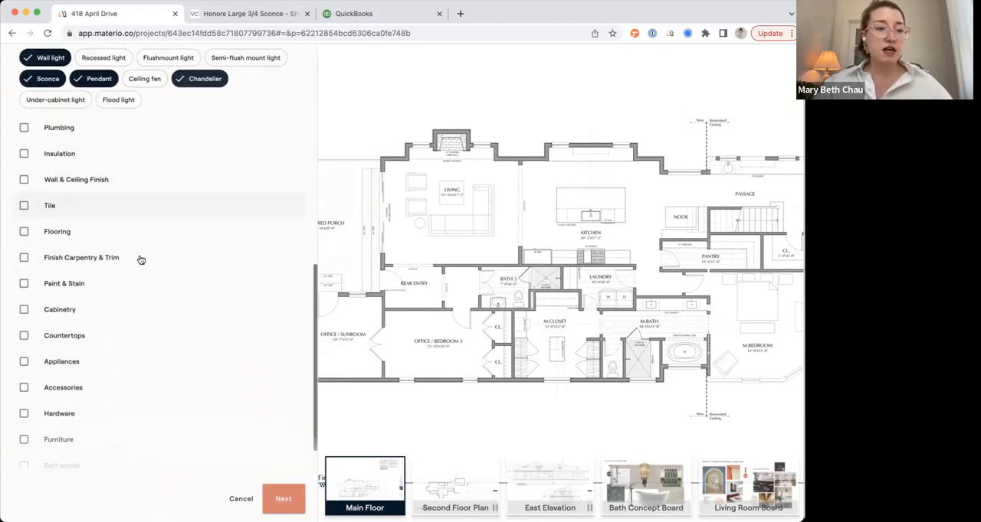
Include Tile with every item for the primary bathroom, Bathroom 2, Bathroom 3 and kitchen, except the Bathroom 3 tub surround.
click(108, 206)
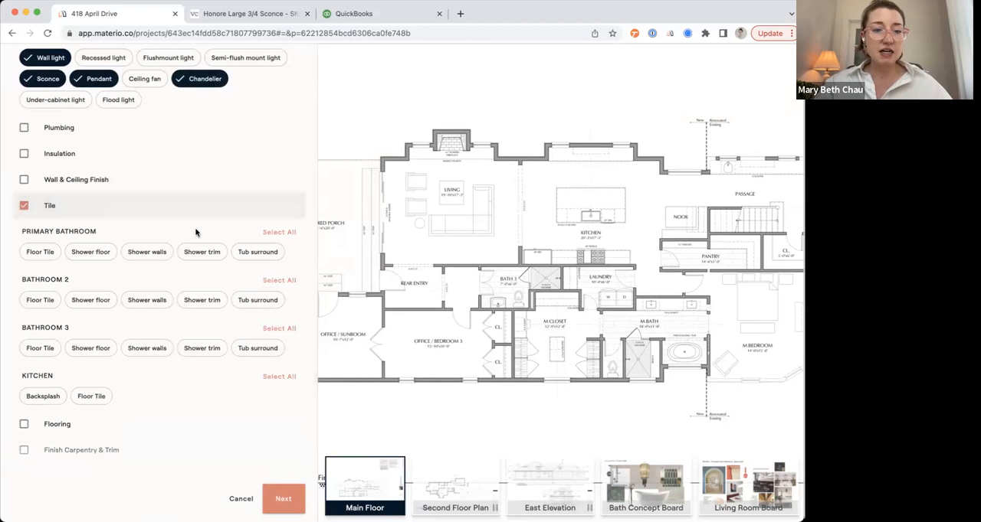
click(282, 234)
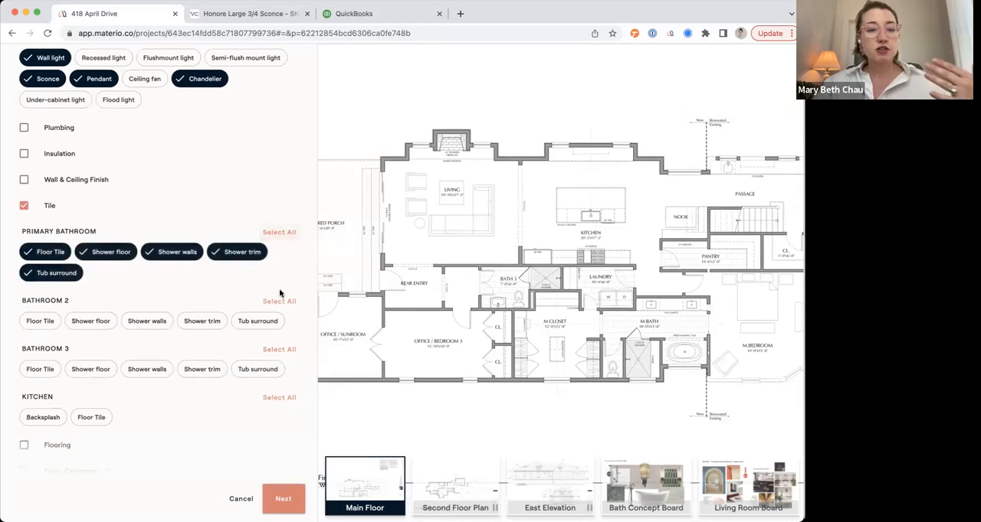
click(277, 302)
click(276, 372)
scroll(276, 376, down, 3)
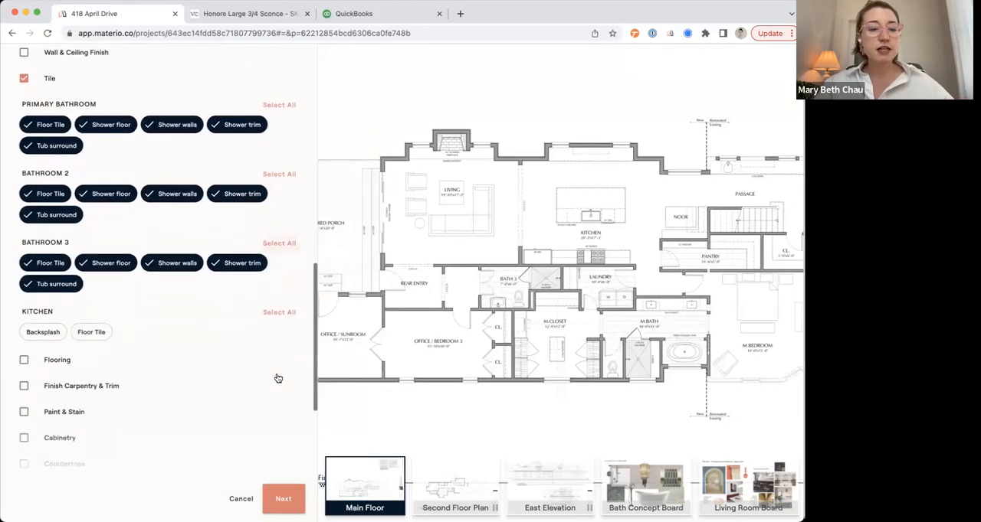
click(271, 304)
scroll(219, 344, down, 3)
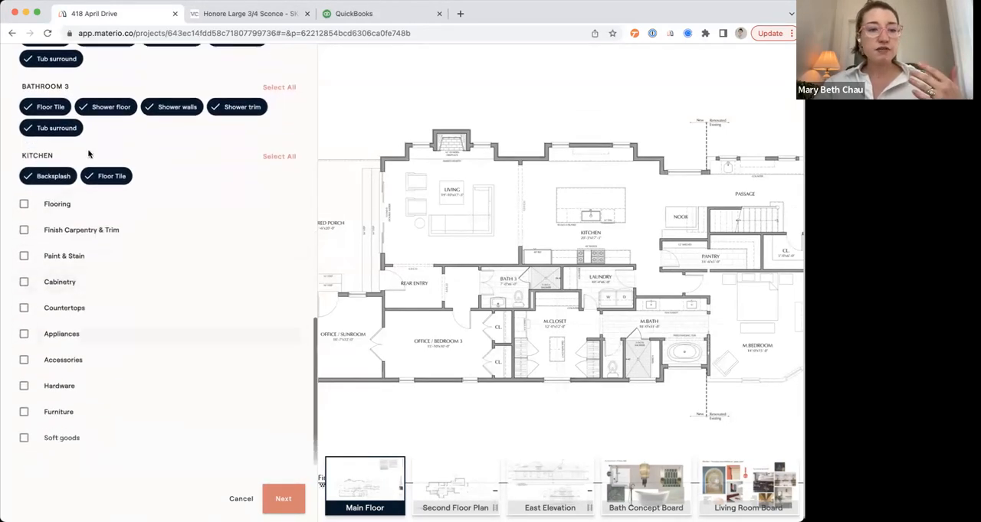
click(46, 128)
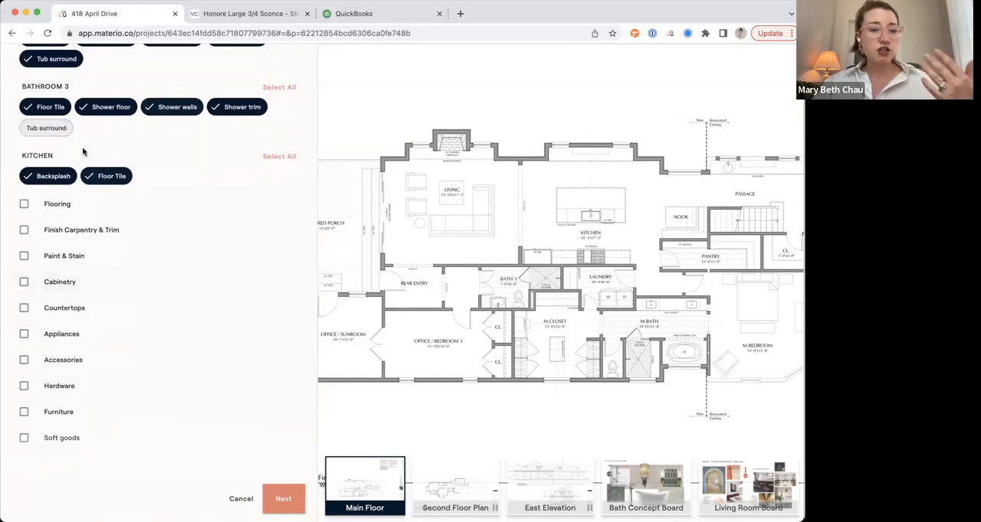
Include Flooring with Hardwood, and Paint & Stain with Wall paint and Wallpaper.
click(56, 212)
click(42, 238)
click(27, 308)
click(32, 336)
click(31, 356)
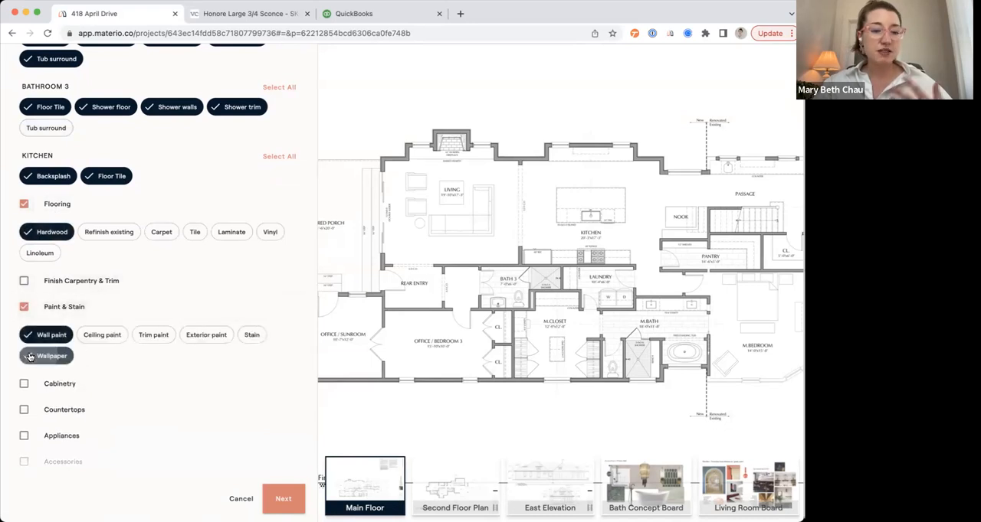
Include Cabinetry with a vanity for each of the three bathrooms and cabinets for the kitchen.
scroll(31, 356, down, 3)
click(50, 281)
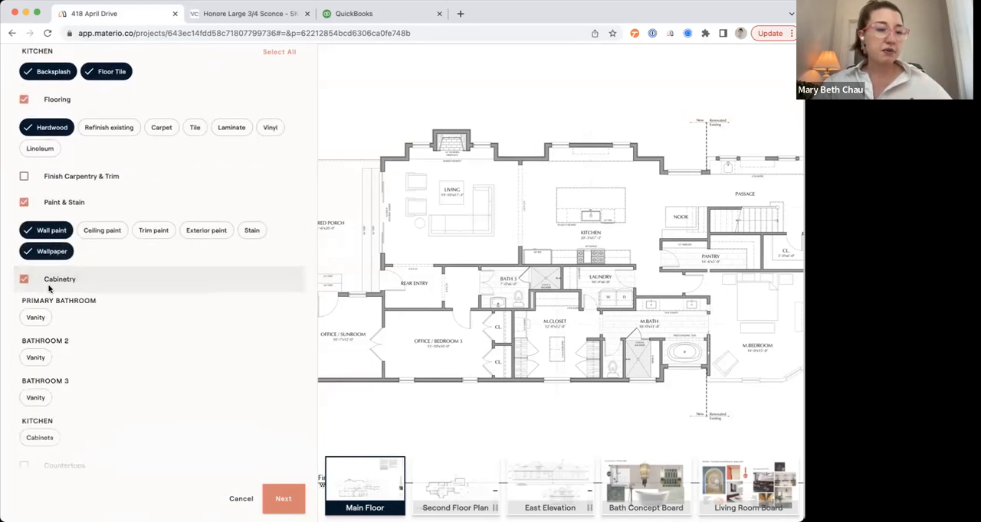
click(43, 317)
click(42, 358)
click(35, 397)
scroll(35, 398, down, 5)
click(40, 264)
Include Countertops with a vanity top for each of the three bathrooms and a kitchen countertop.
click(42, 298)
click(40, 331)
click(38, 371)
scroll(36, 368, down, 4)
click(38, 259)
click(41, 305)
Include Appliances with every listed kitchen appliance, from cooktop to ice maker.
click(40, 328)
scroll(39, 332, down, 3)
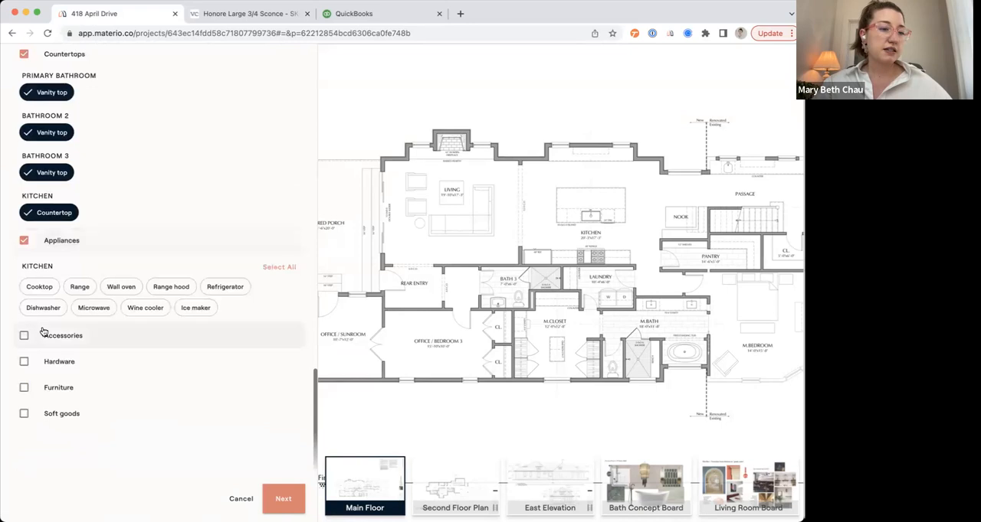
click(277, 268)
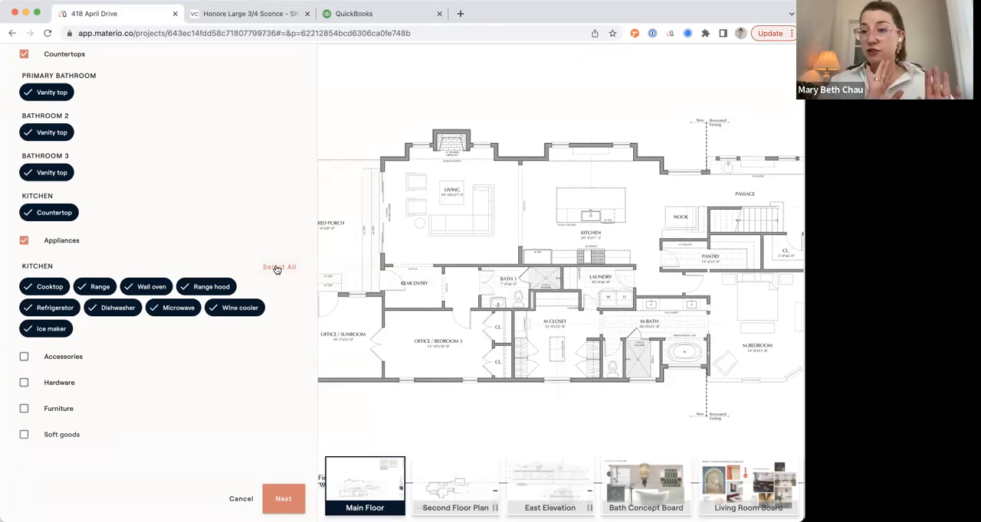
Include Furniture with all listed items for the living room and dining room.
click(39, 415)
click(265, 440)
scroll(253, 433, down, 5)
click(288, 371)
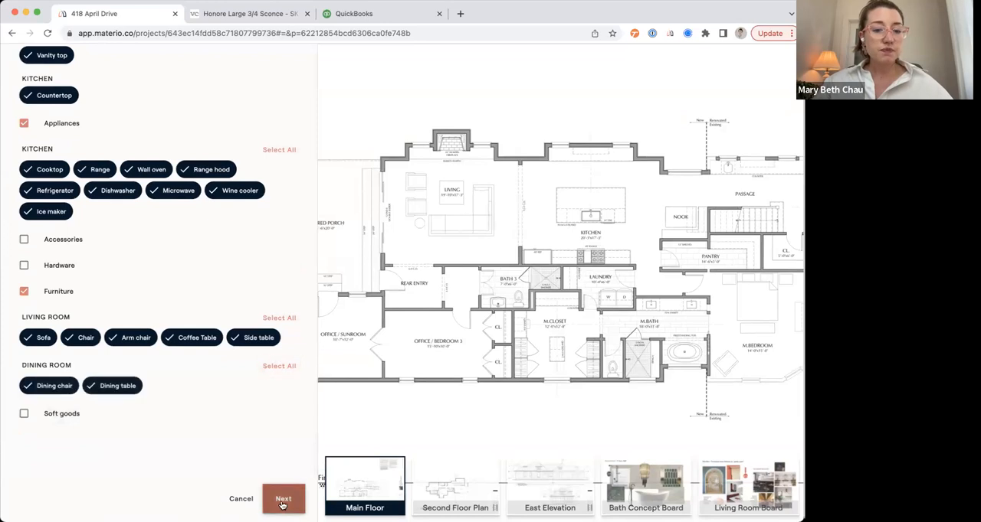
Continue to the fee structure and choose included markup with a 60% default.
click(281, 501)
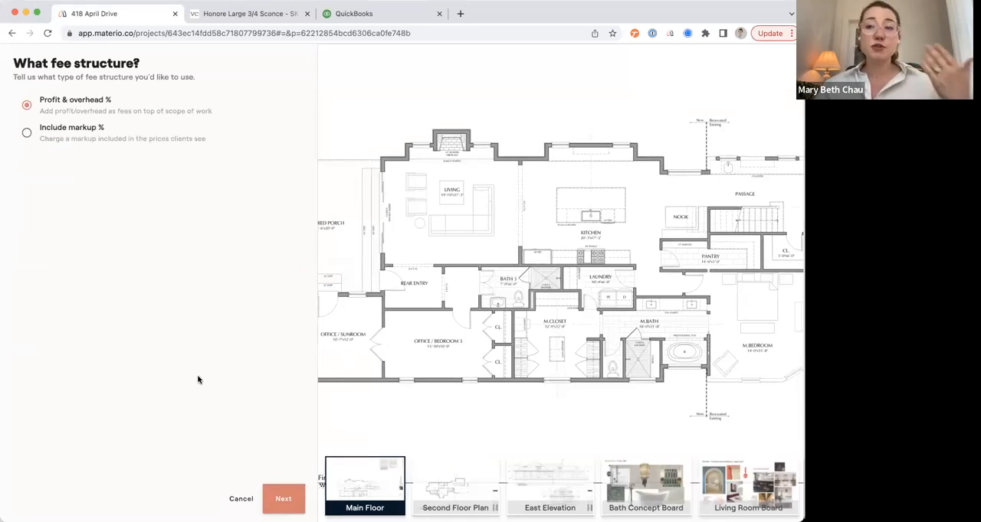
click(54, 128)
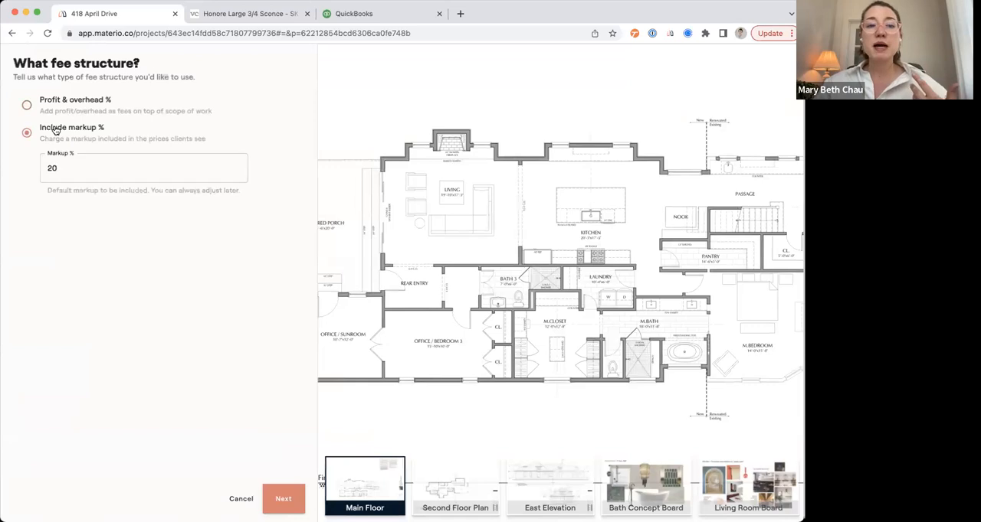
click(69, 172)
text(60)
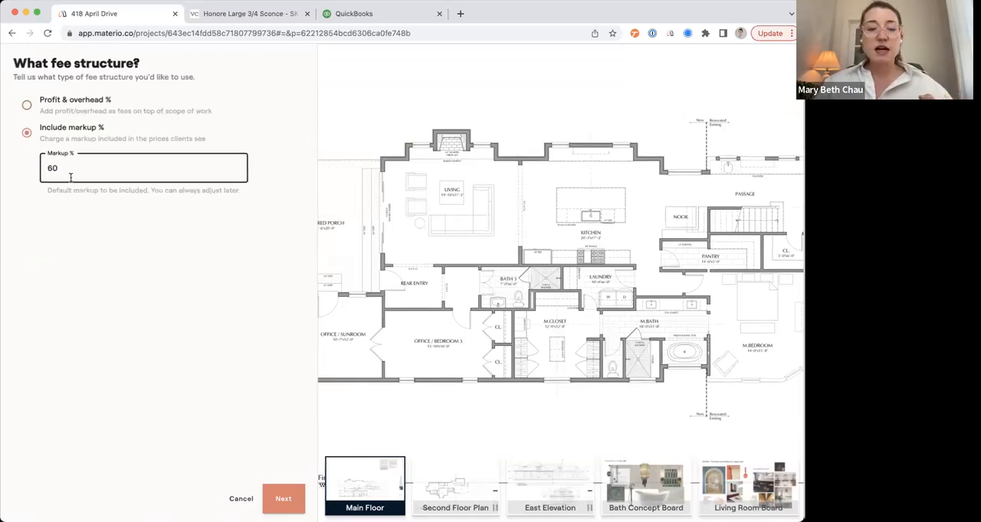
click(285, 500)
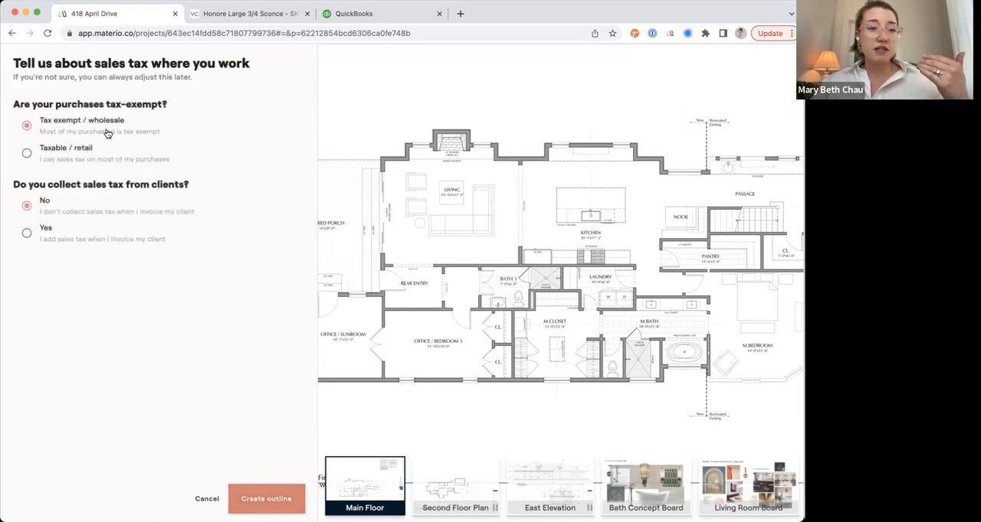
Choose to collect 9% sales tax from clients and create the project outline.
click(47, 233)
click(61, 269)
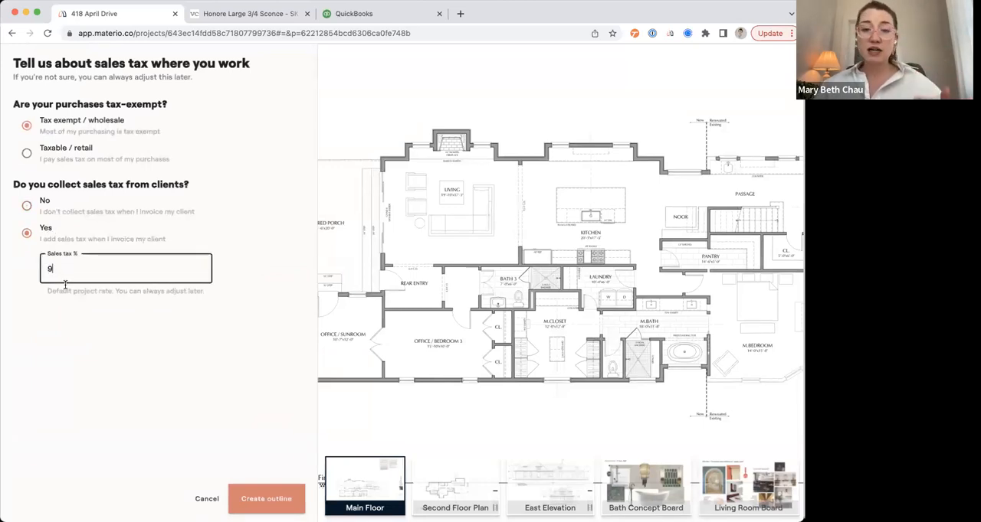
click(260, 503)
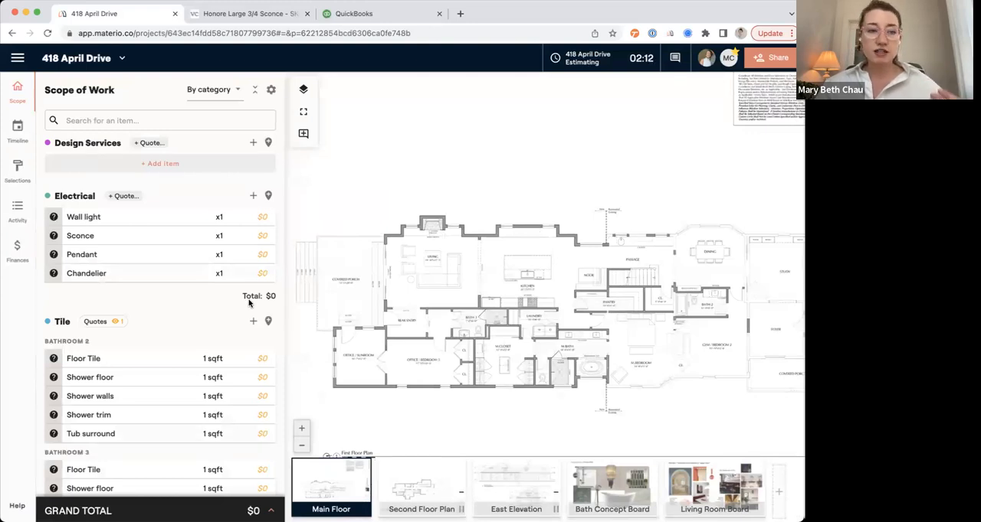
Add a "Designer hours" item to Design Services.
click(152, 164)
text(Design fe)
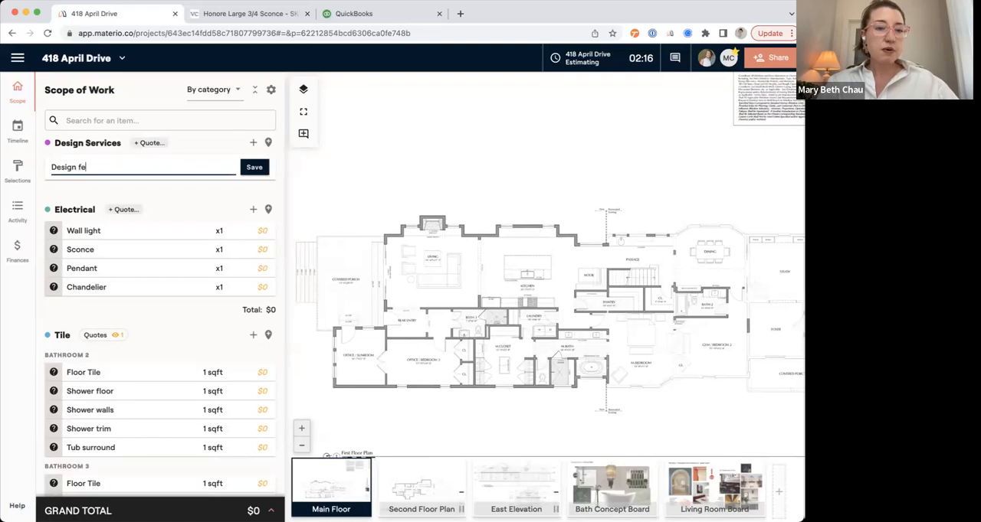
key(BackSpace)
key(BackSpace)
key(BackSpace)
text(er hour)
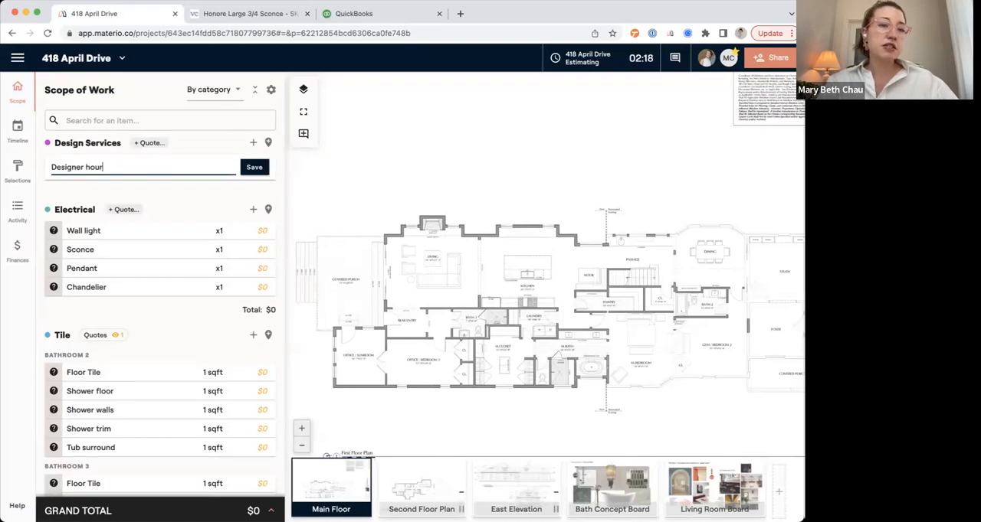
text( hgors)
key(Return)
Set the Designer hours quantity to 200 with hrs as the unit.
click(217, 163)
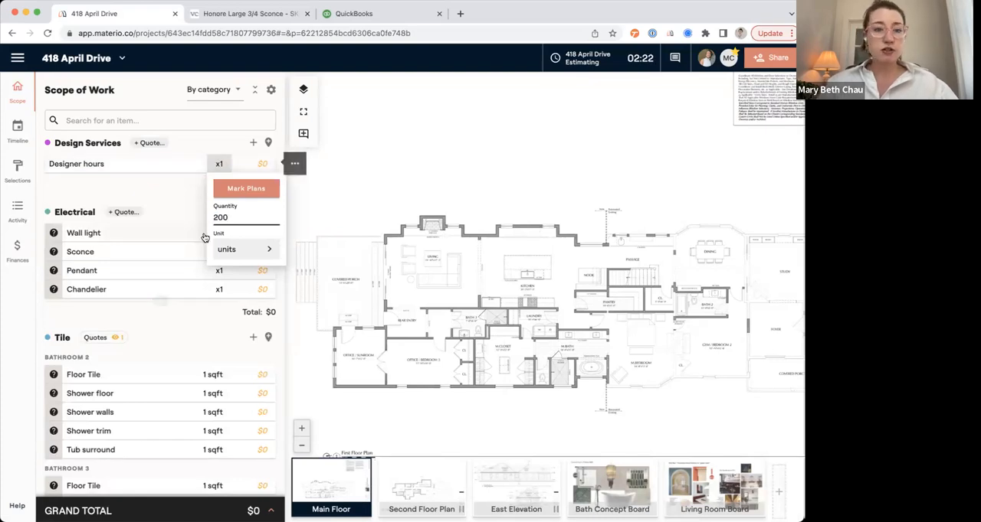
click(196, 193)
click(259, 163)
click(218, 164)
click(230, 249)
click(230, 272)
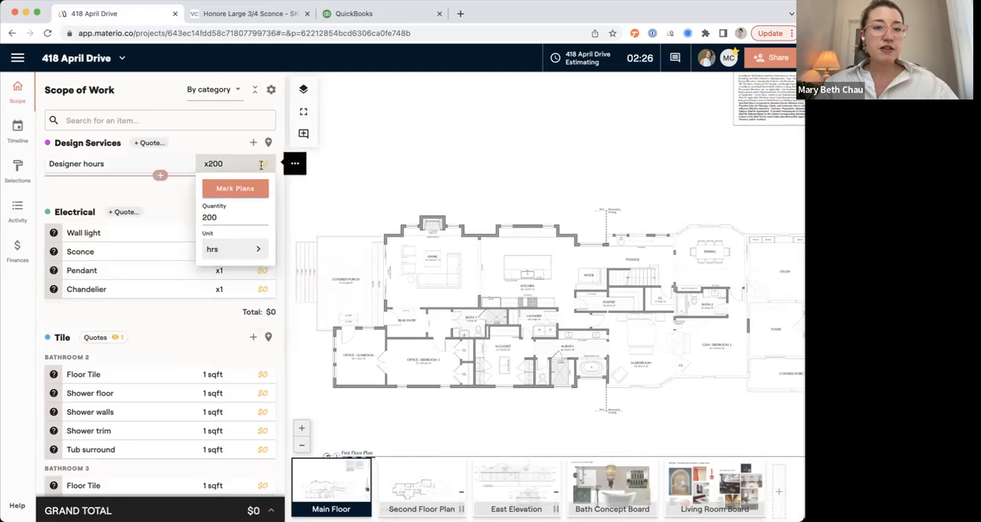
Set the Designer hours unit price to $150.
click(260, 163)
text(150)
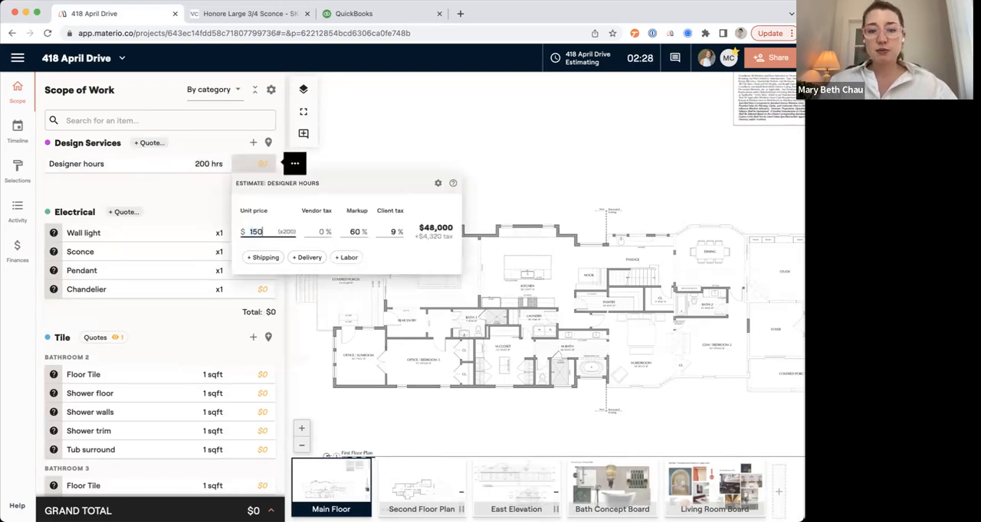
click(192, 201)
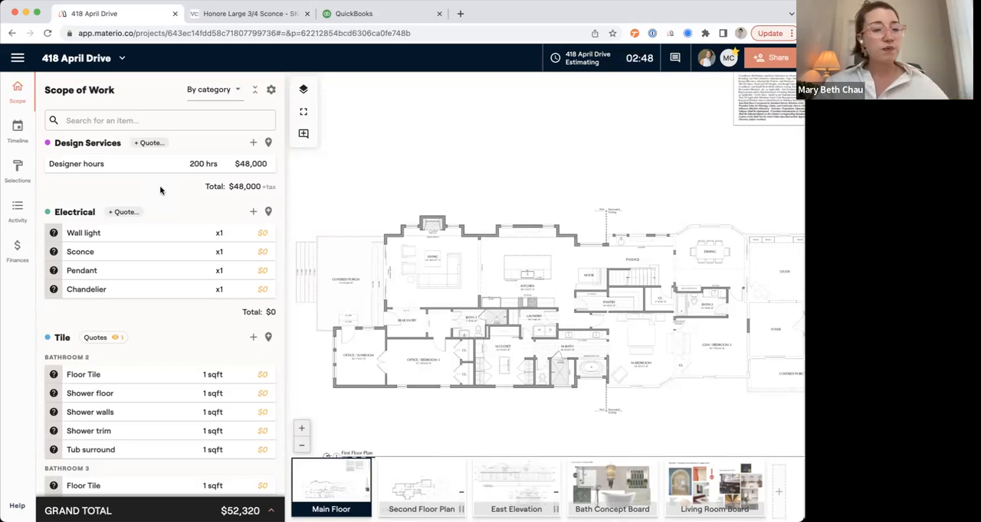
Add Bathroom 2, Bathroom 3, Bathroom 4, Kitchen and Laundry as locations for the Electrical category.
scroll(159, 190, down, 2)
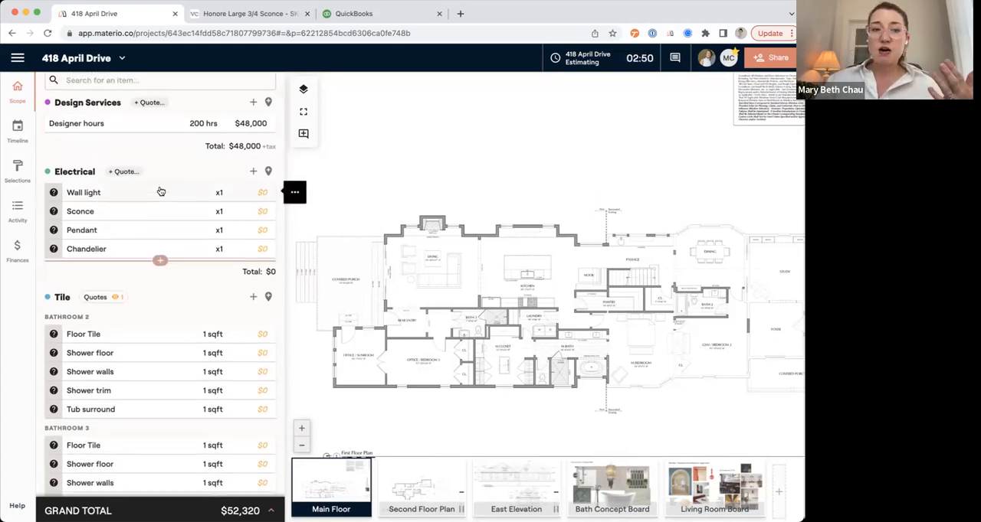
click(269, 171)
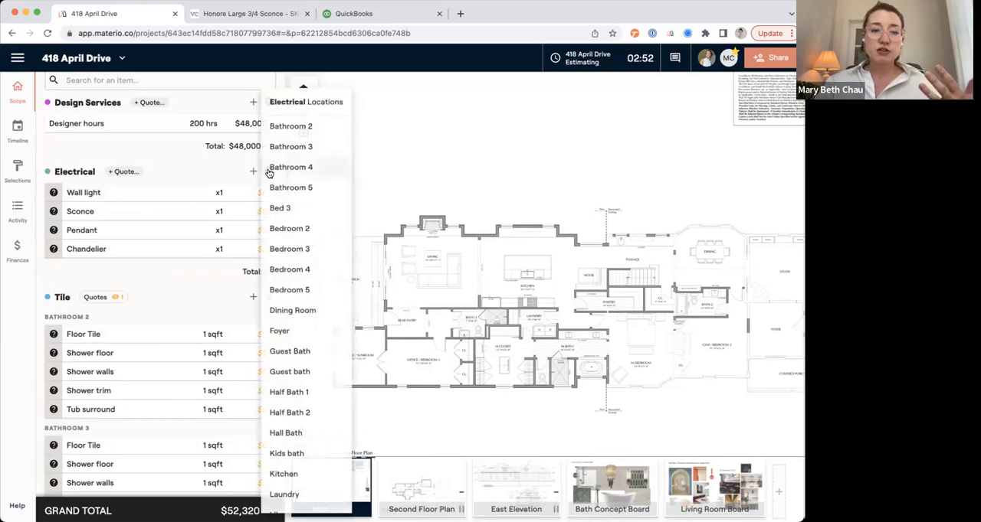
click(297, 127)
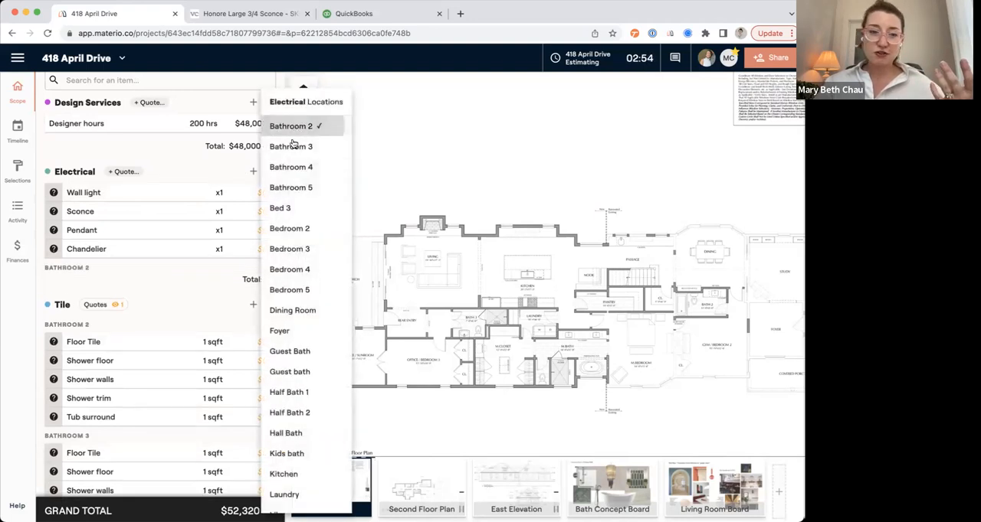
click(293, 147)
click(292, 167)
scroll(289, 417, down, 1)
scroll(290, 417, down, 2)
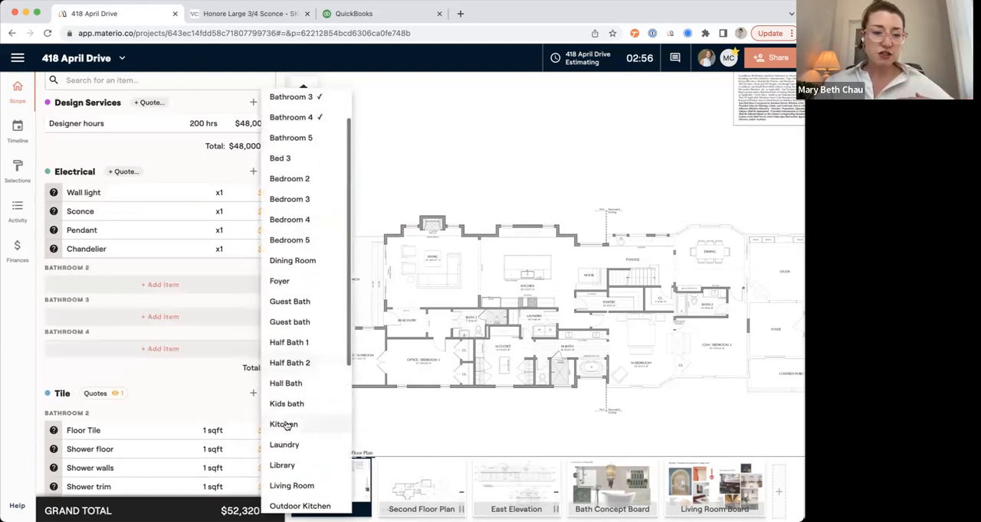
click(282, 422)
click(282, 444)
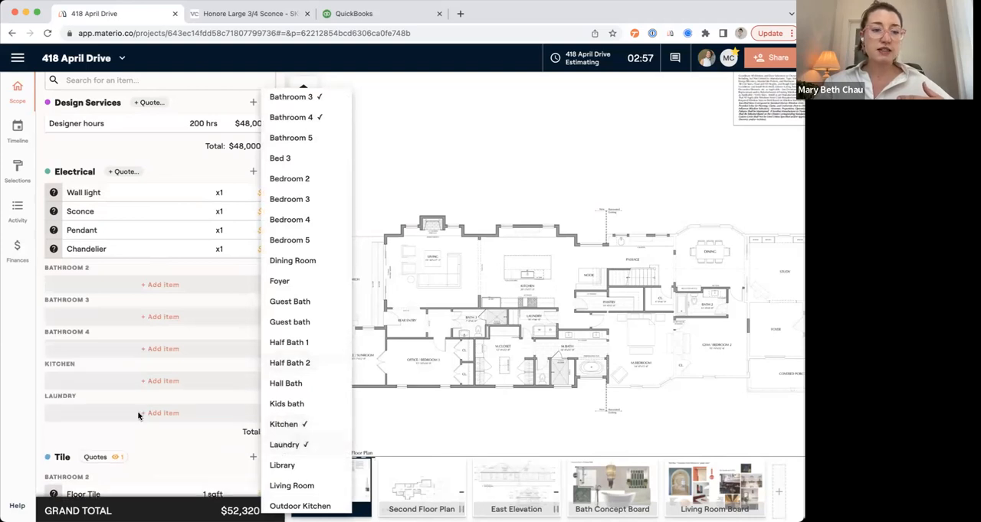
Move the electrical wall light to Bathroom 2, the sconce to Bathroom 3 and the pendant to Kitchen.
click(155, 193)
drag(160, 194, 149, 307)
drag(142, 197, 141, 341)
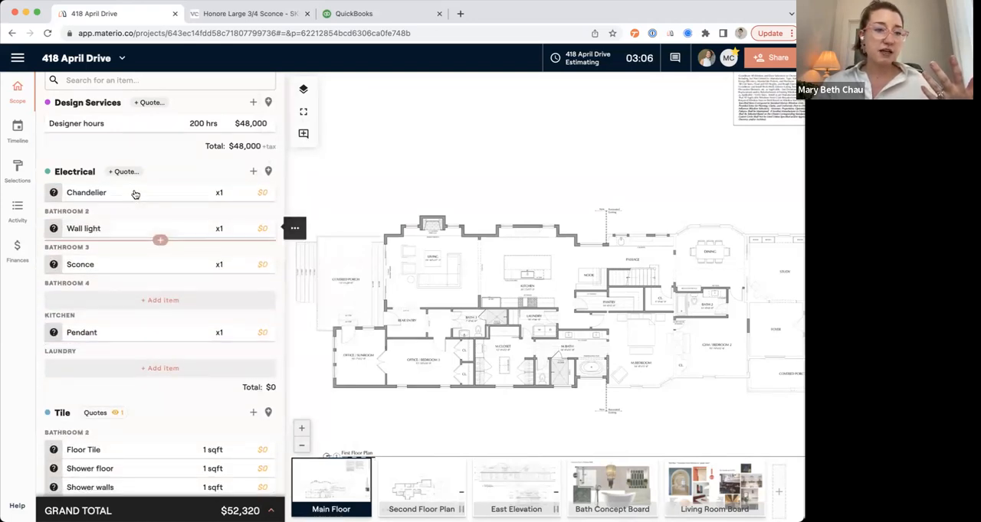
Add Study as an Electrical location and move the chandelier into it.
click(268, 171)
scroll(301, 367, down, 2)
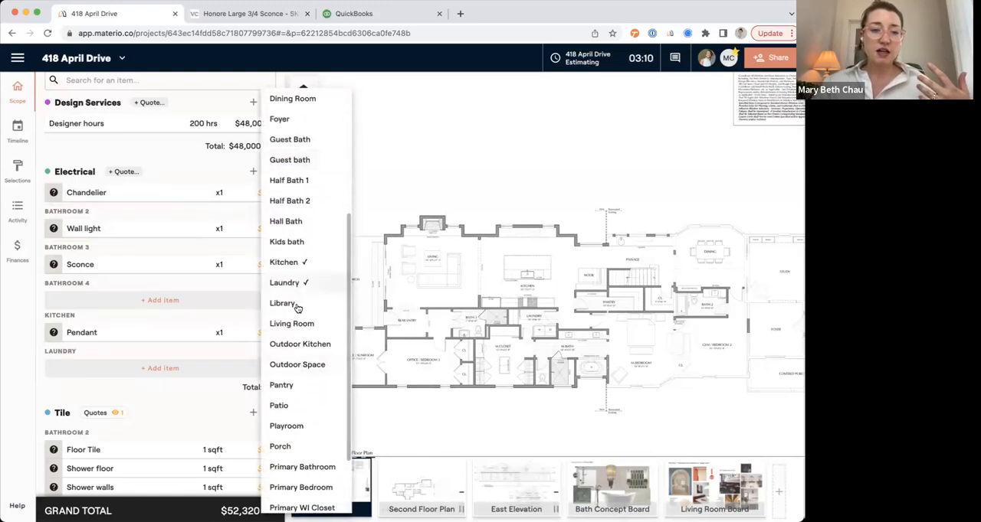
scroll(305, 261, down, 2)
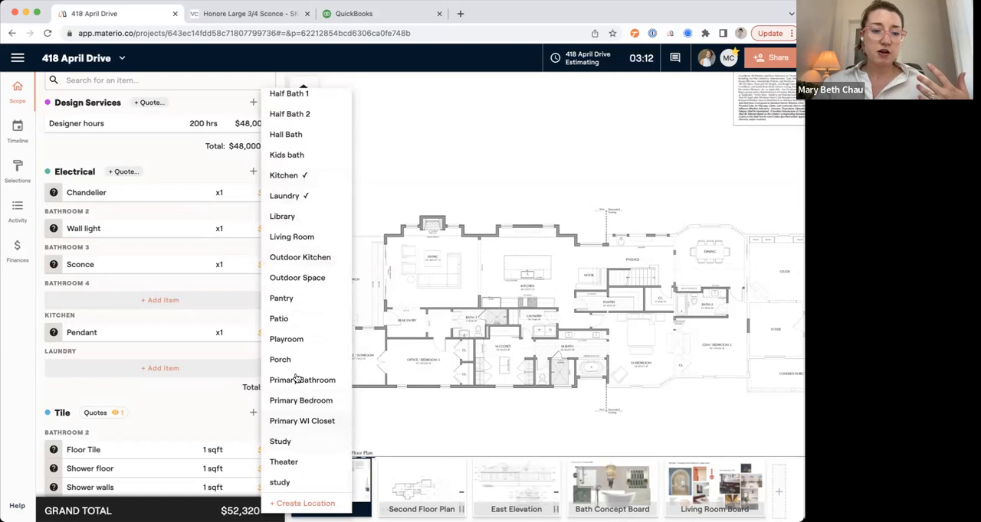
click(293, 443)
click(162, 201)
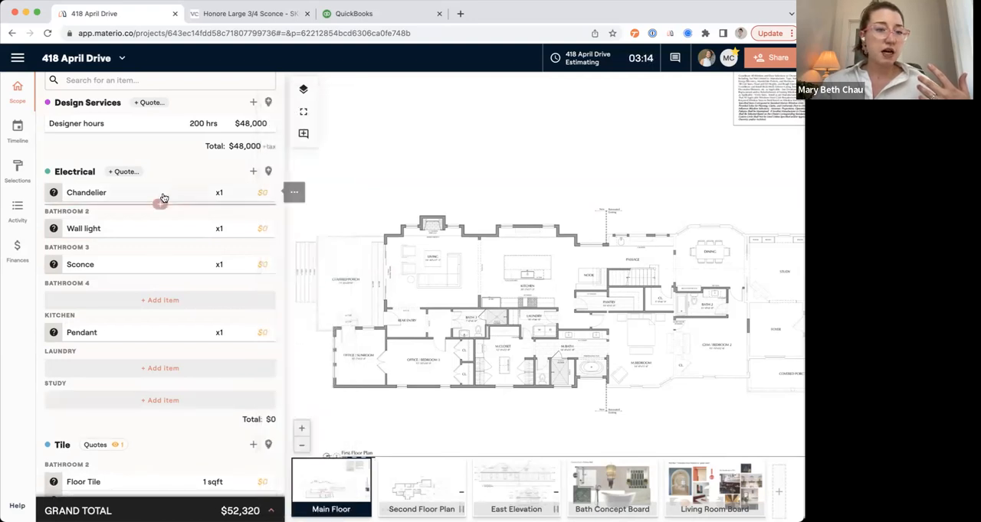
click(158, 196)
click(51, 87)
drag(131, 195, 138, 414)
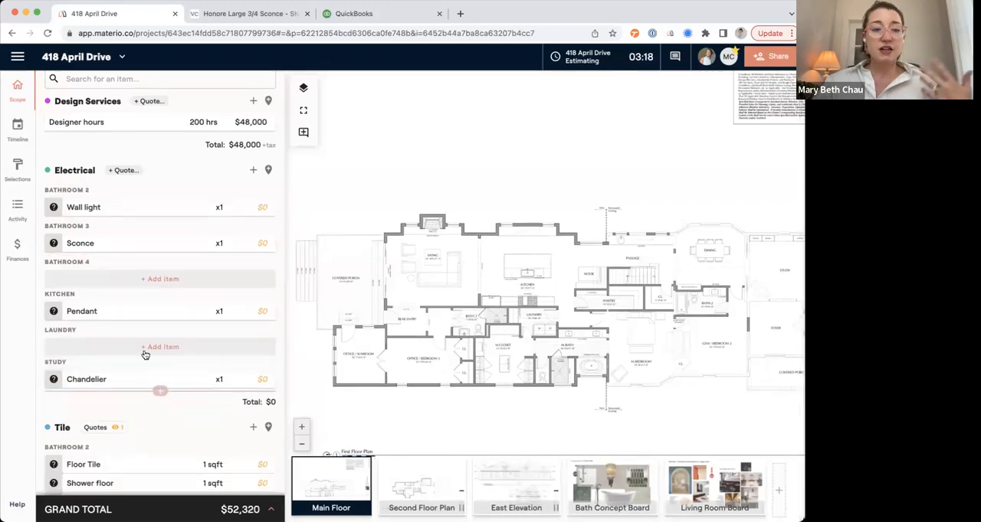
Add "flush mount" and "light" items to the Laundry location under Electrical.
click(149, 346)
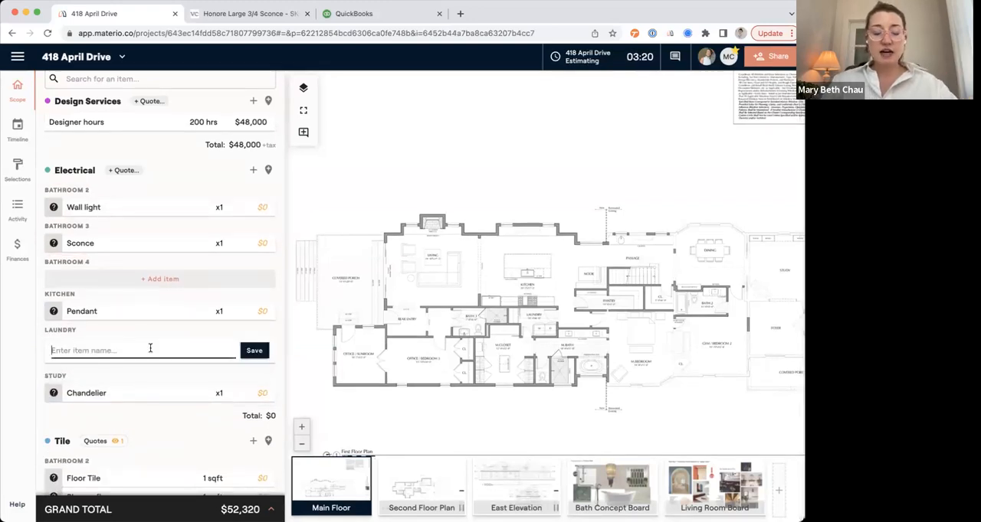
text(flush mount)
key(Return)
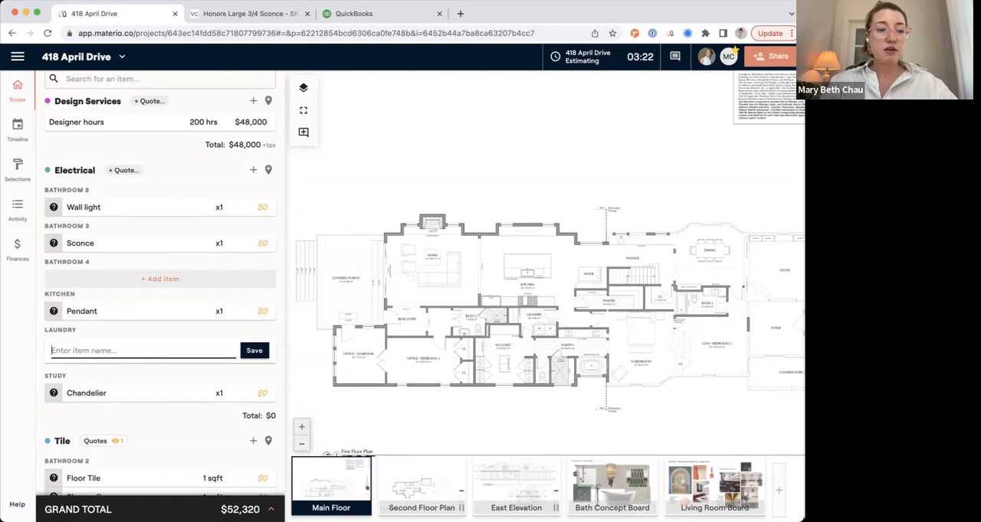
text(light)
key(Return)
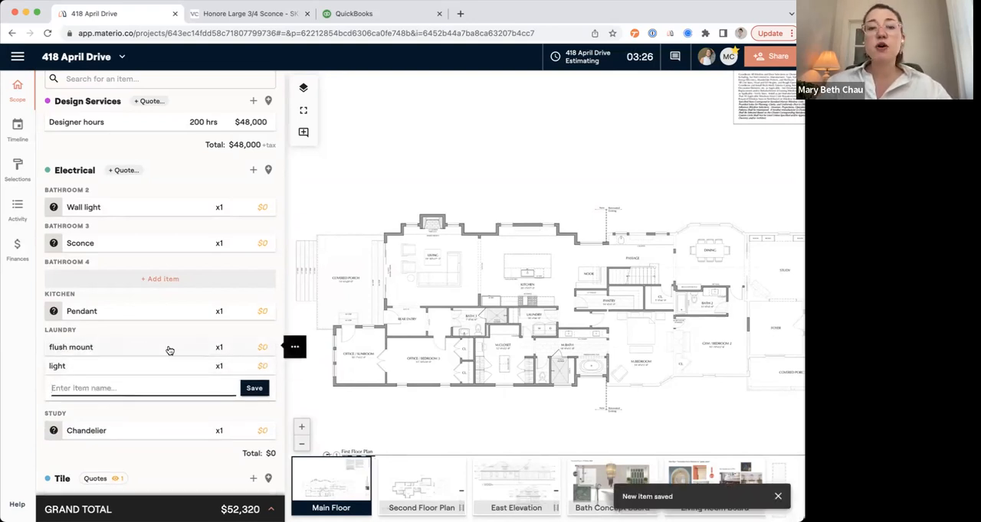
Give the Laundry flush mount and light the same question-mark marker as the other electrical items.
click(294, 347)
click(305, 357)
click(294, 367)
click(307, 376)
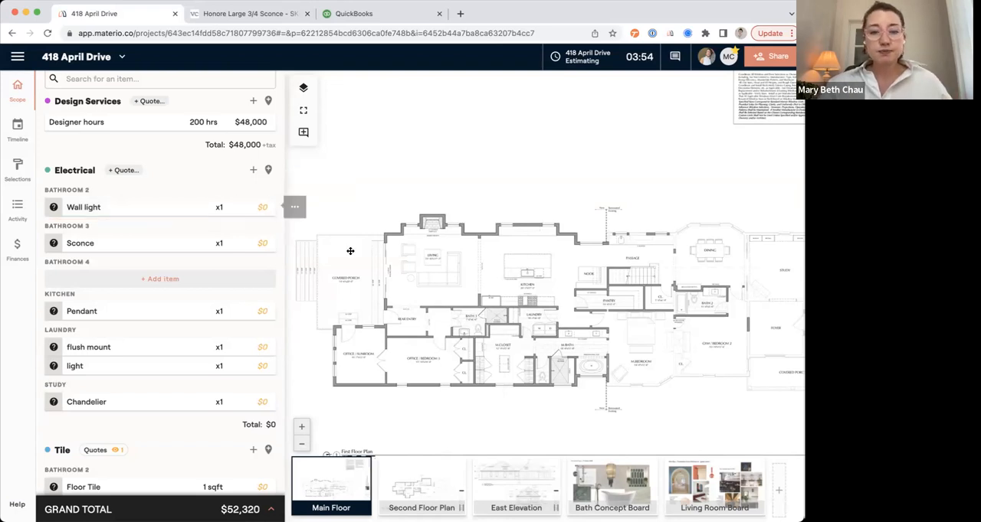
Mark two wall light points above the Bath 2 vanity on the main floor plan and save the quantity.
drag(614, 292, 459, 269)
scroll(532, 262, up, 5)
drag(532, 262, 416, 219)
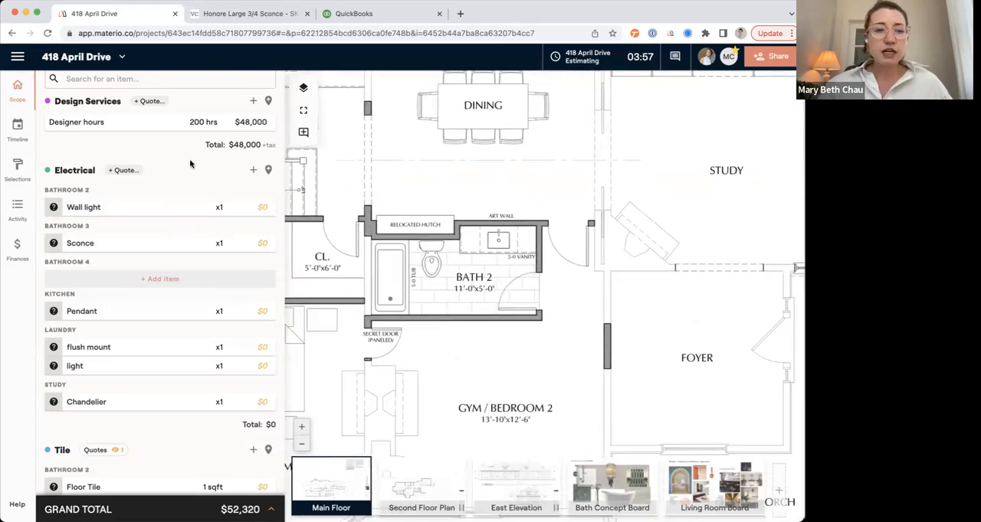
click(219, 206)
click(247, 233)
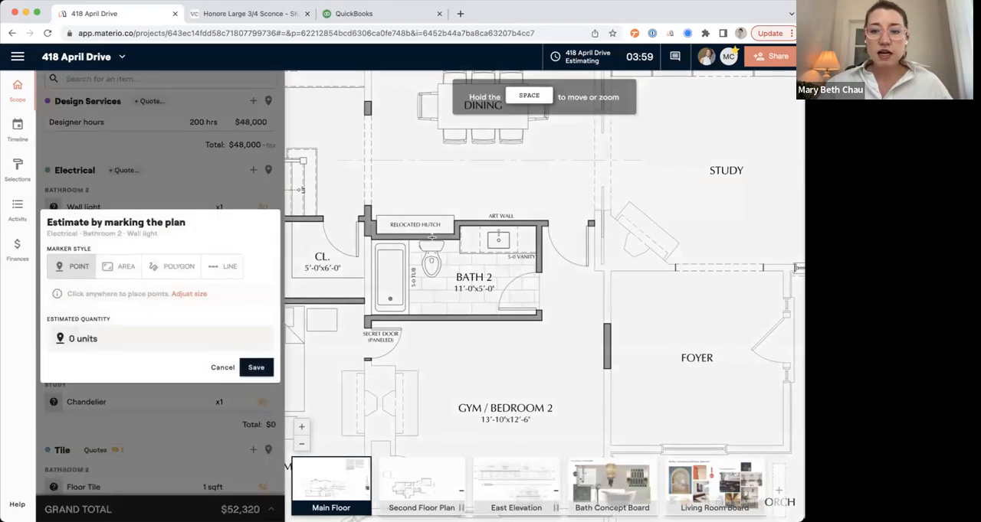
click(470, 229)
click(526, 231)
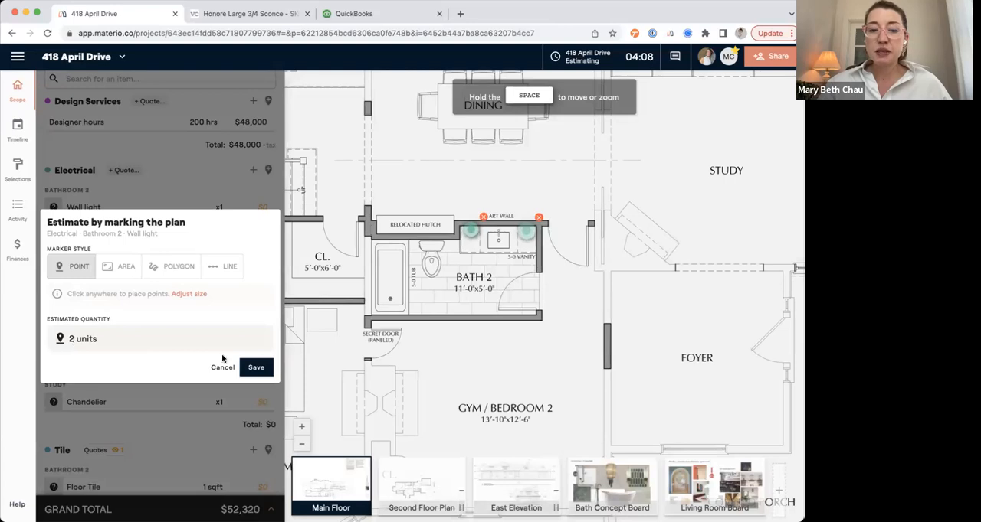
click(256, 369)
Estimate the Bathroom 2 wall light at a $400 unit price, with $20 shipping and $200 labor.
click(263, 206)
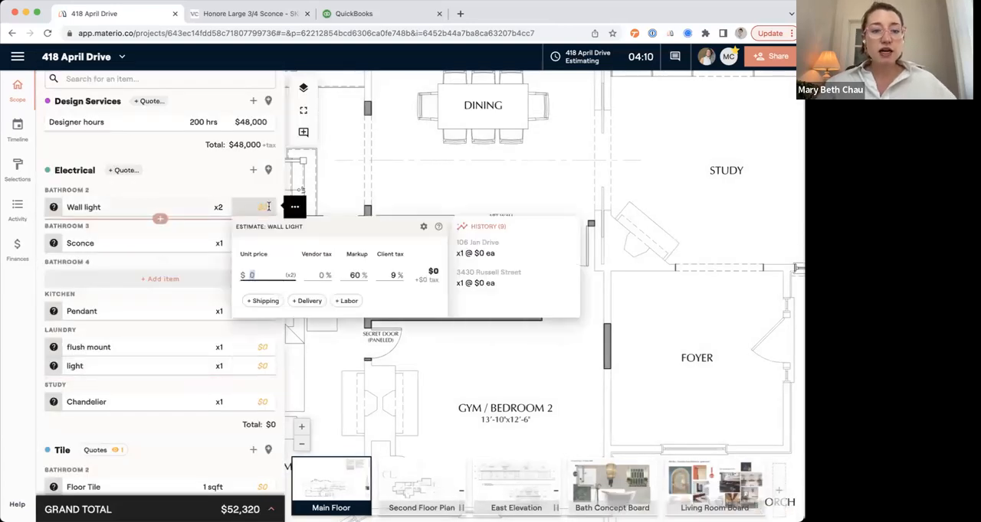
text(400)
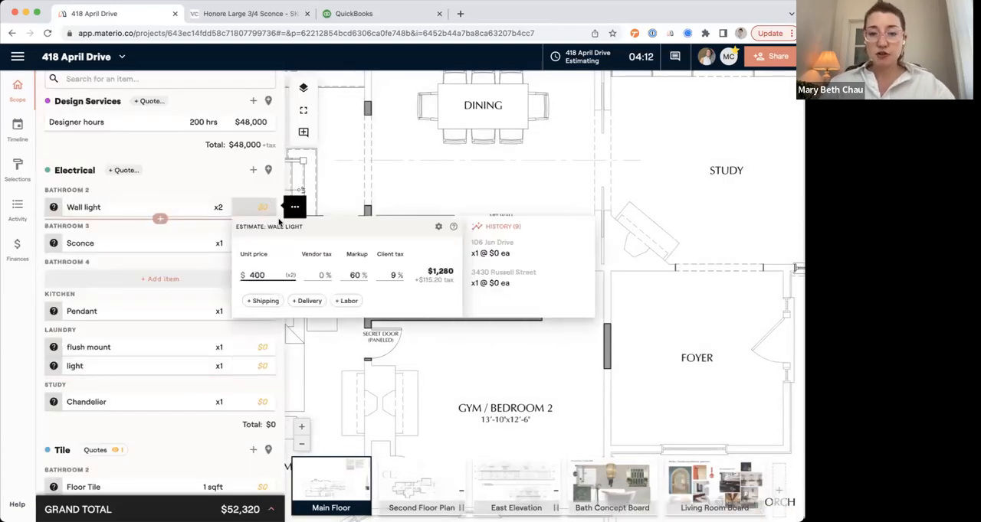
click(263, 300)
text(20)
click(349, 328)
text(200)
key(Return)
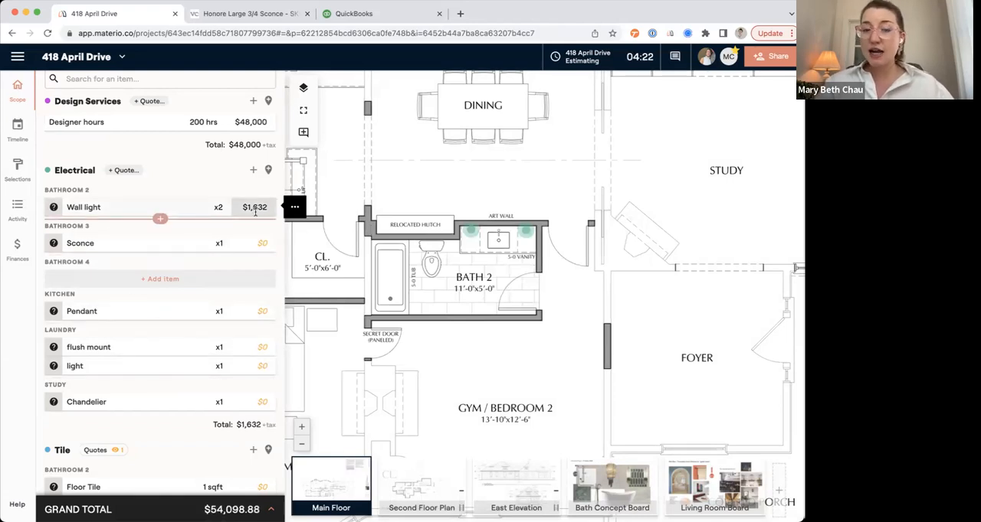
click(476, 231)
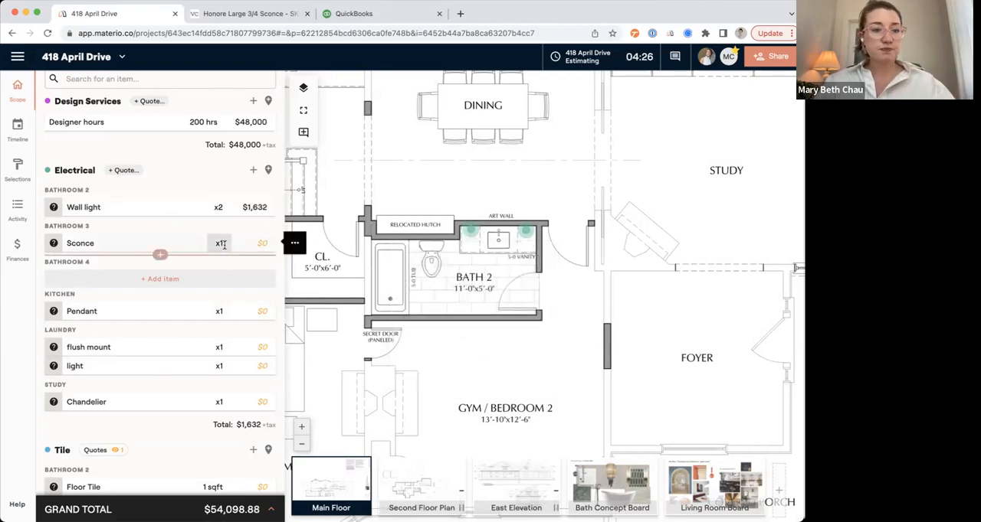
Mark three pendant points in a row over the kitchen island on the plan and save the quantity.
drag(300, 307, 838, 426)
click(219, 311)
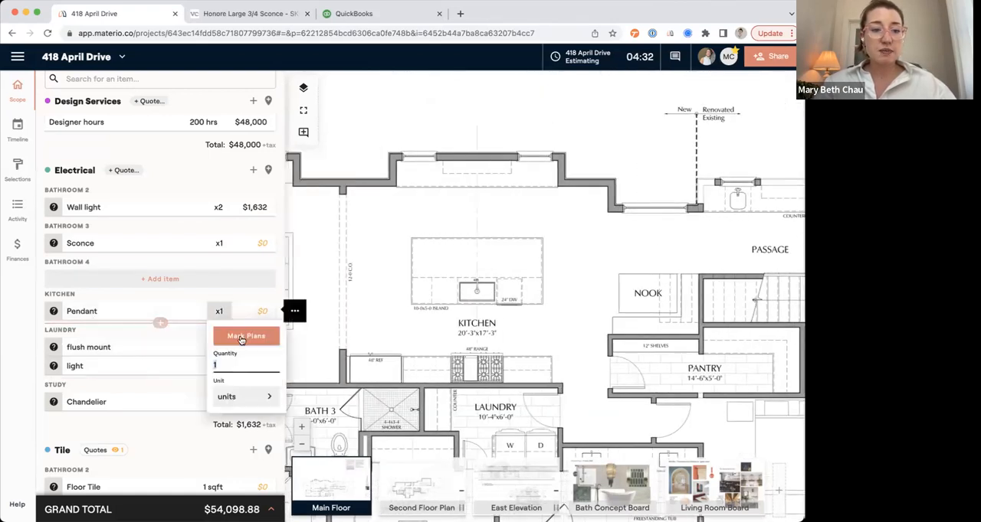
click(245, 337)
click(432, 276)
click(477, 276)
click(522, 277)
click(255, 367)
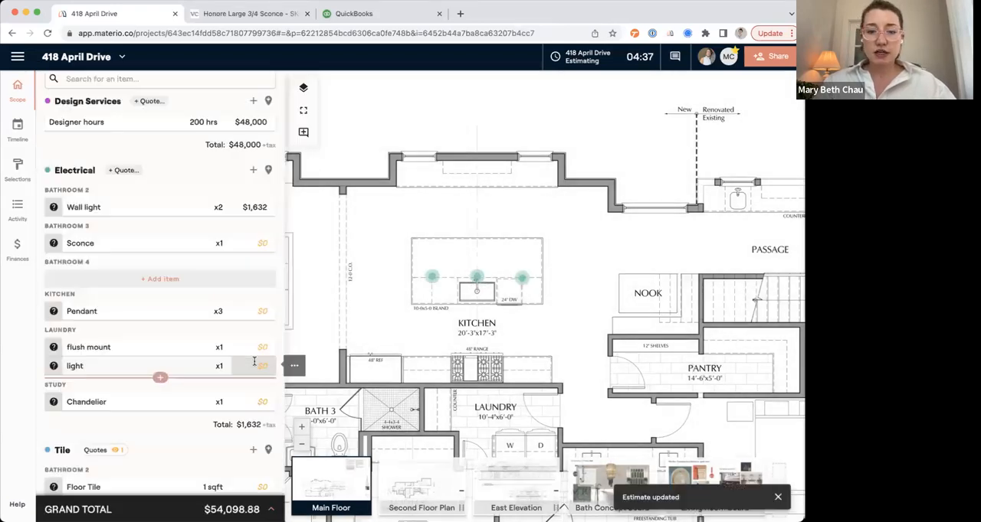
Estimate the Kitchen pendants at a $400 unit price, with $100 shipping and $400 labor.
click(260, 311)
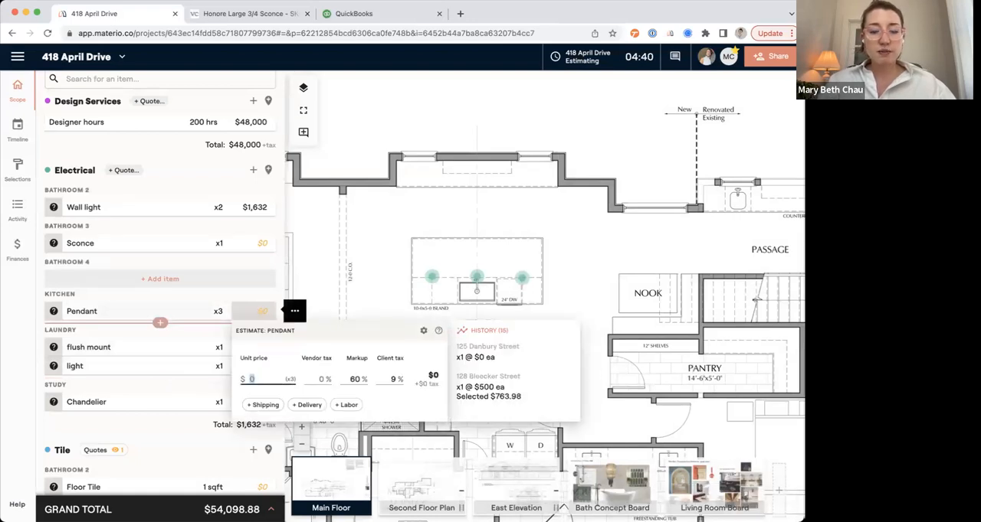
text(400)
click(263, 405)
text(100)
click(348, 432)
text(400)
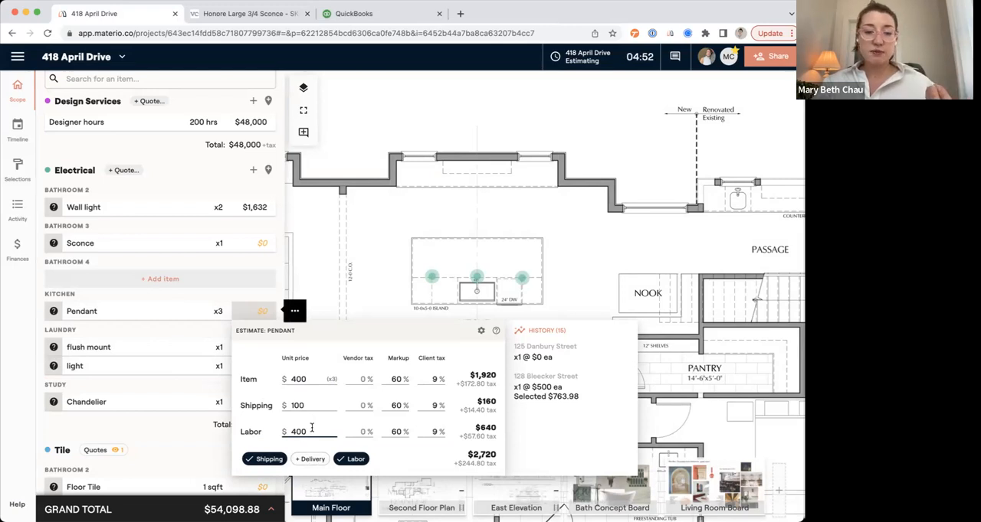
drag(336, 380, 325, 379)
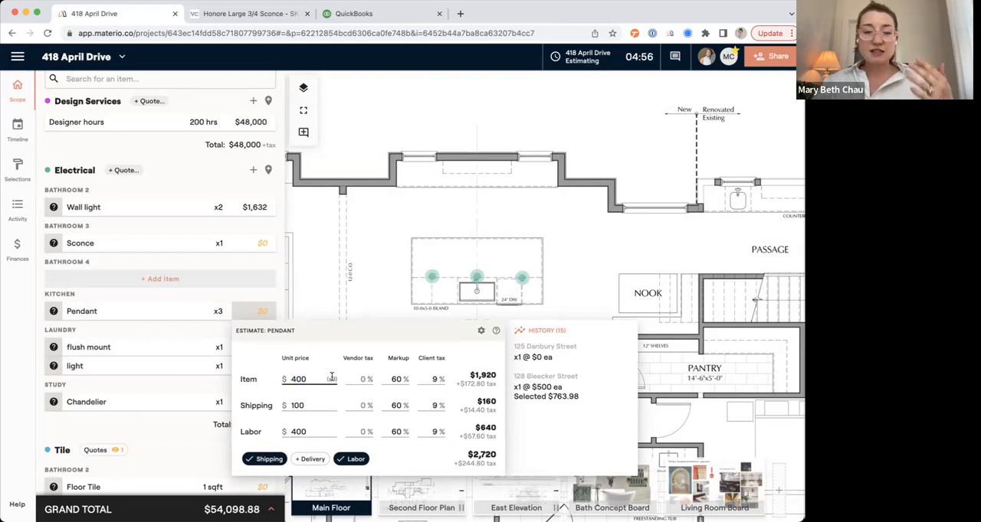
click(236, 314)
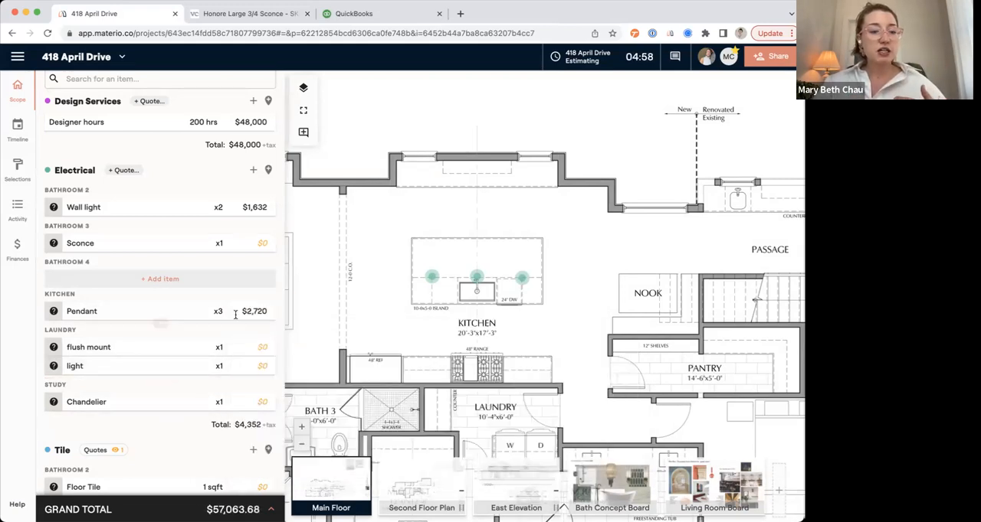
Mark the Bath 3 floor on the plan as an area of about 40 sqft for its Floor Tile, add 10% waste and save.
scroll(235, 314, down, 5)
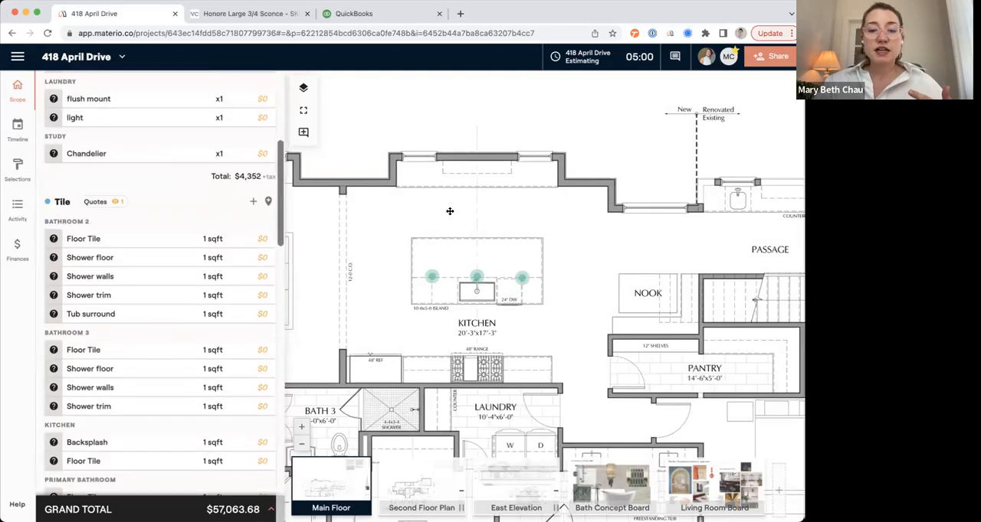
scroll(449, 210, down, 5)
scroll(450, 211, left, 4)
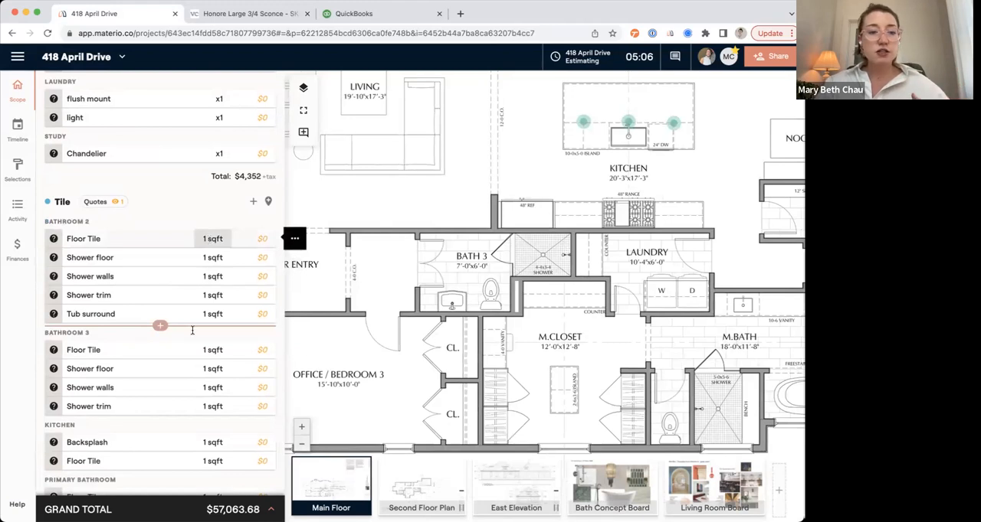
scroll(192, 330, down, 1)
click(212, 309)
click(225, 337)
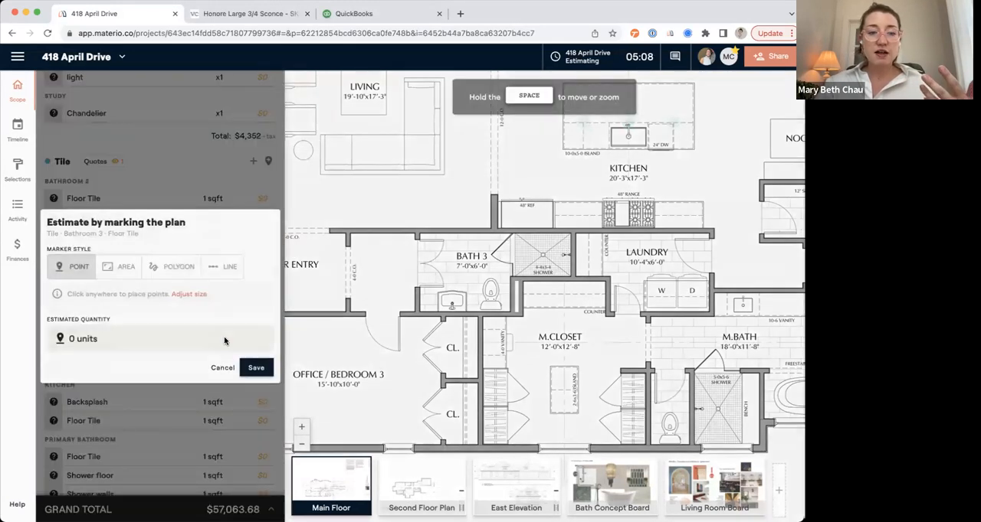
click(119, 267)
mouse_move(418, 234)
mouse_down()
mouse_move(495, 314)
mouse_move(509, 310)
mouse_up()
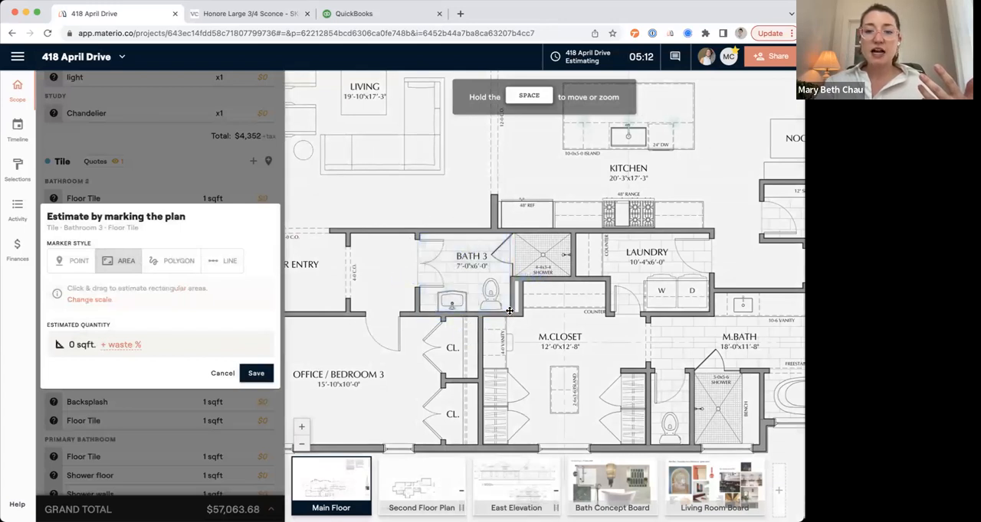
click(136, 351)
text(10)
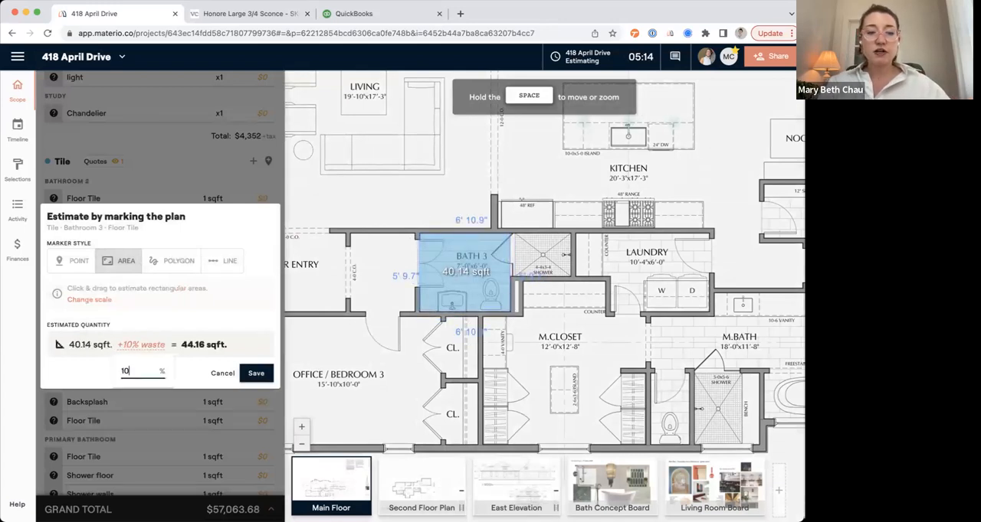
click(256, 374)
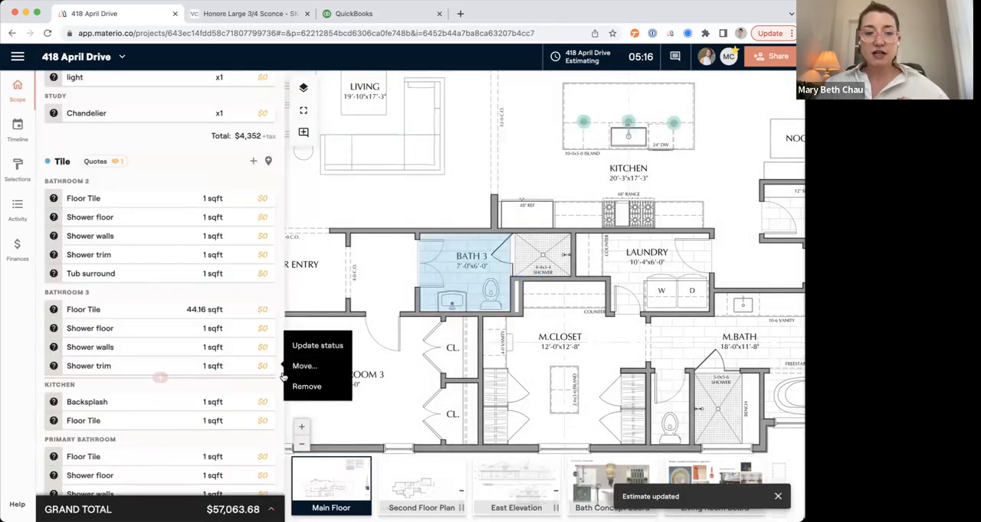
Mark the Bath 3 shower on the plan as an area of about 14 sqft for the Shower floor and save the quantity.
click(215, 330)
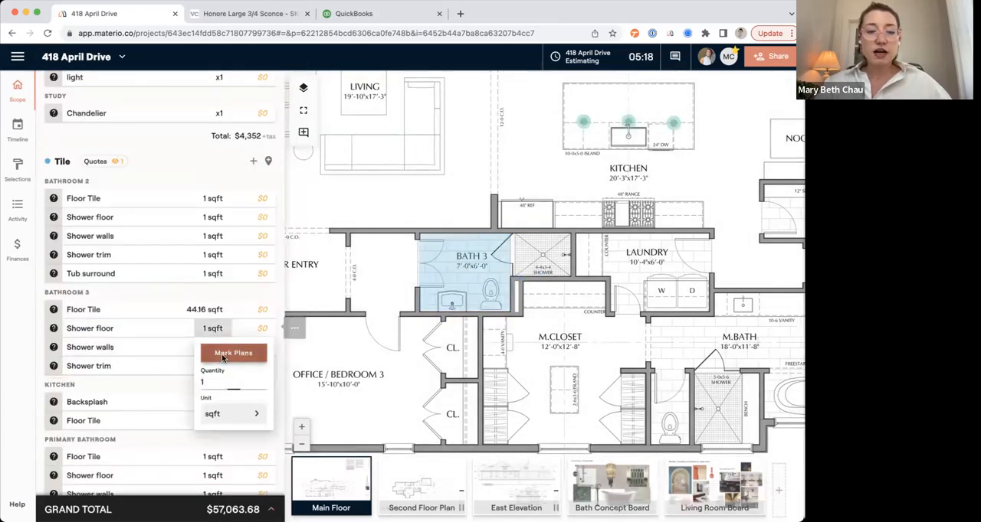
click(232, 351)
click(119, 261)
drag(515, 234, 571, 277)
click(250, 374)
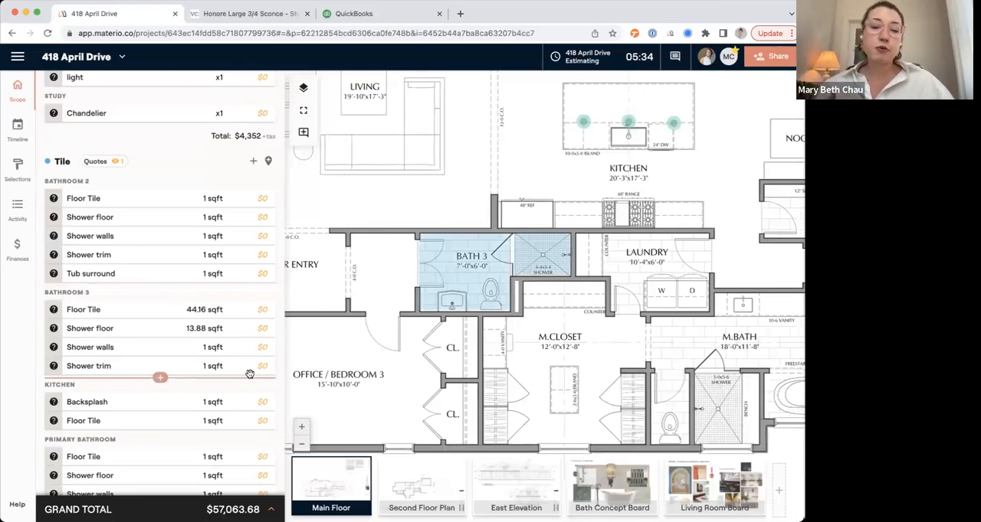
Estimate the Bathroom 3 Floor Tile at a $10 unit price with $100 shipping and $150 delivery, and add an empty labor line.
click(262, 309)
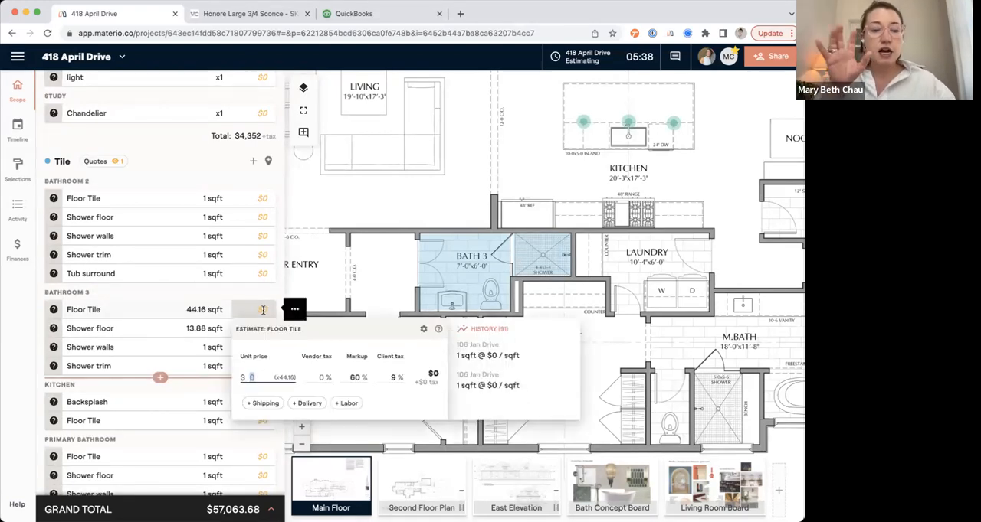
text(10)
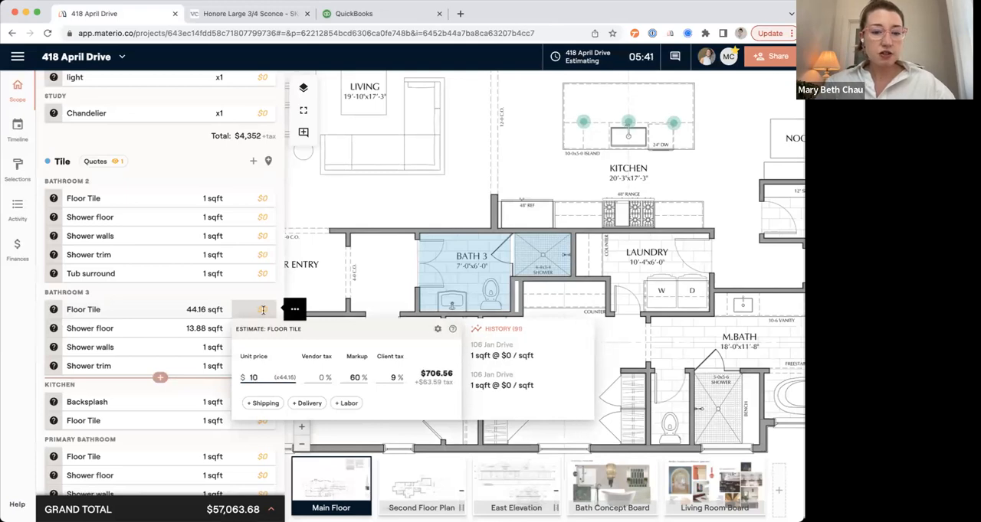
click(266, 403)
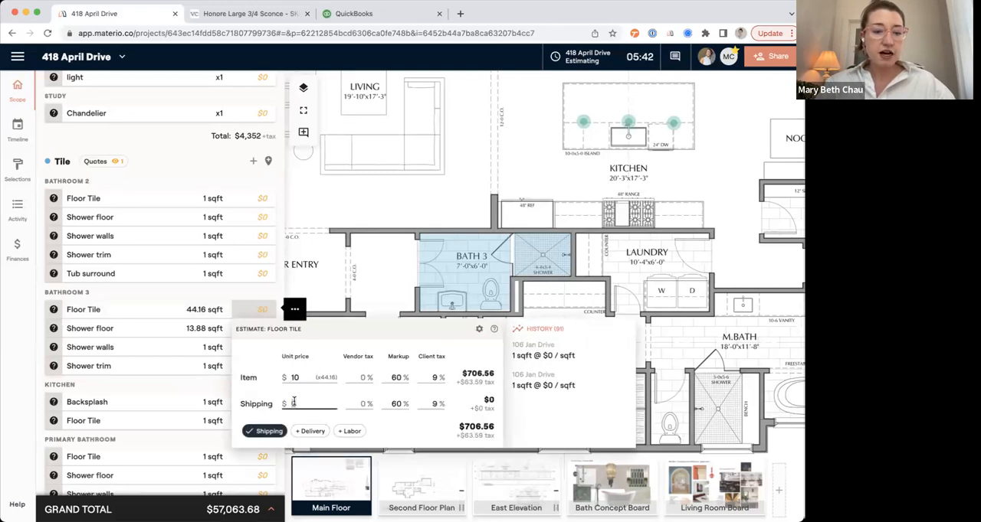
text(100)
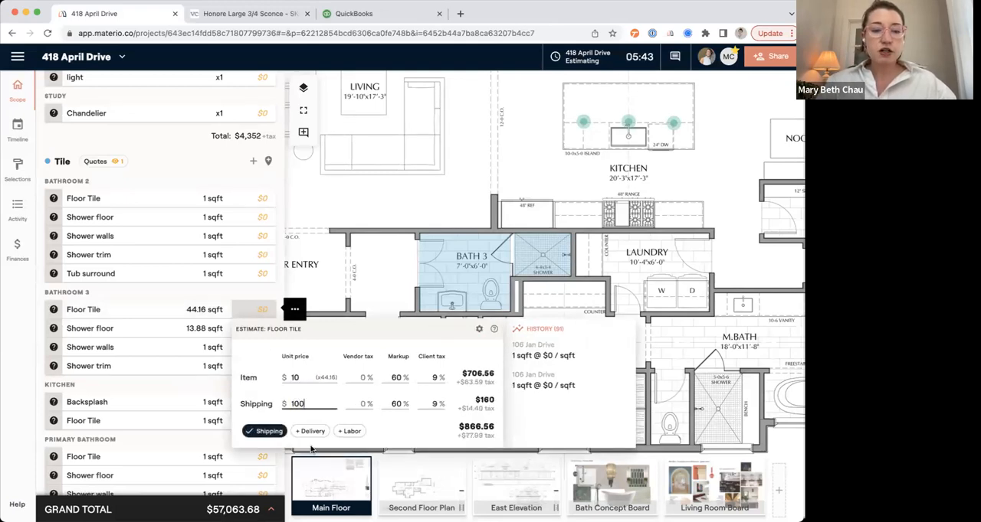
click(348, 431)
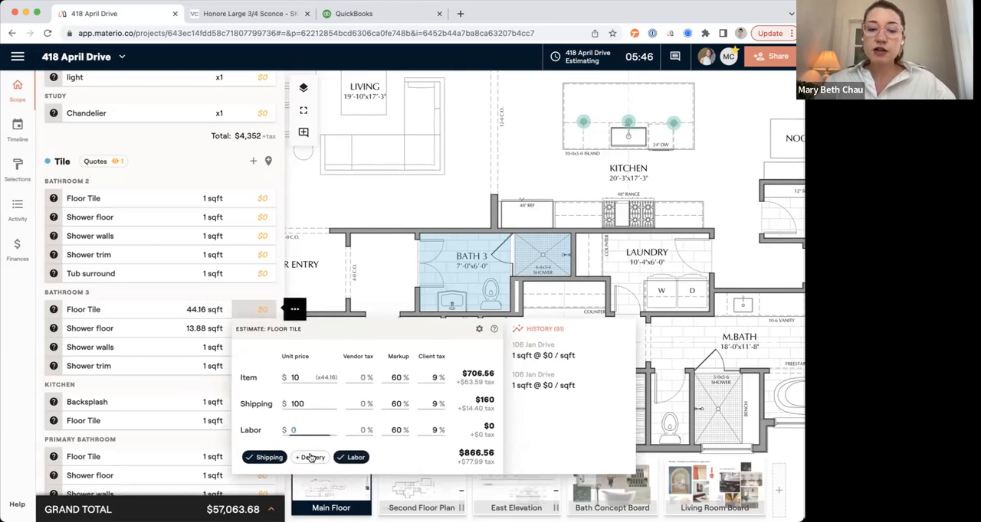
click(308, 458)
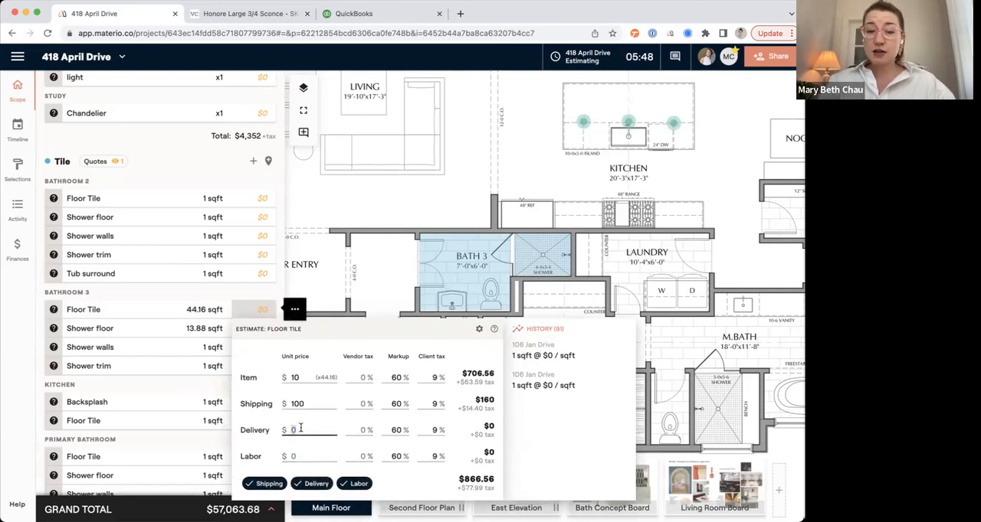
text(150)
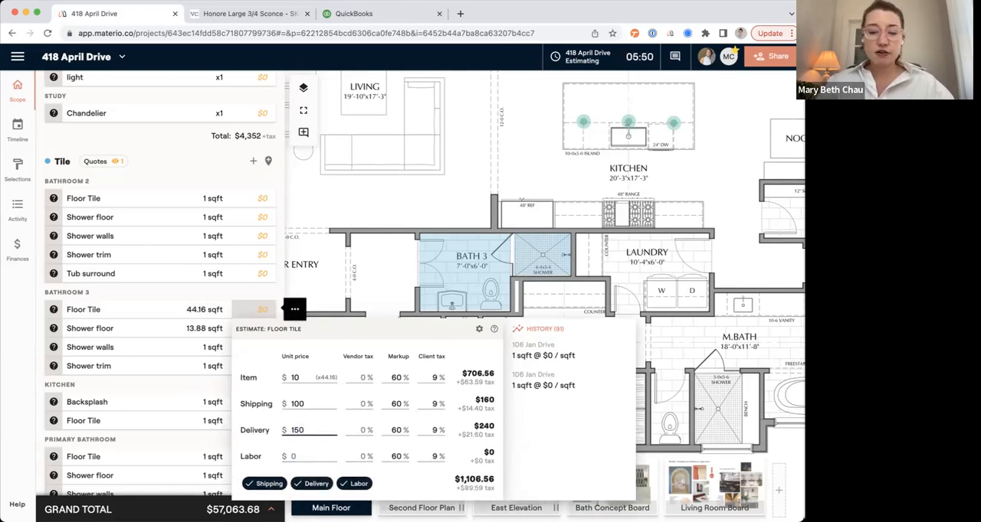
Clear the markup and client tax on the Bathroom 3 Floor Tile's delivery.
click(396, 430)
key(BackSpace)
click(430, 457)
key(BackSpace)
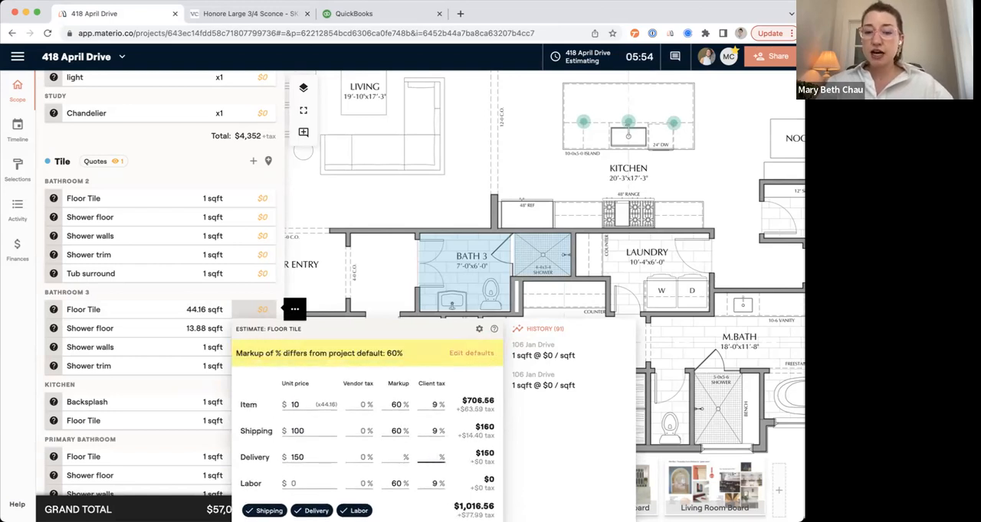
In the project's default rates, clear the shipping and delivery markups and set the labor markup to 20%.
click(464, 357)
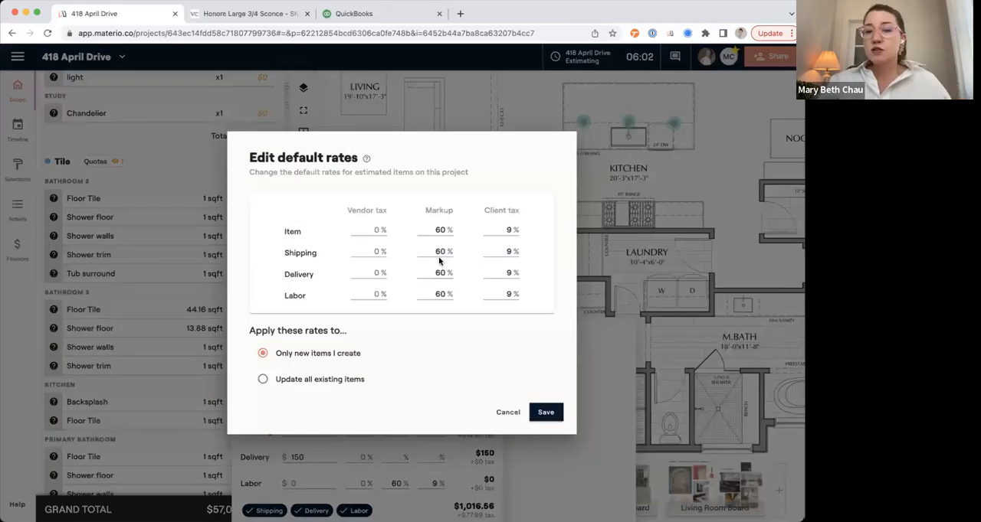
double_click(440, 251)
key(BackSpace)
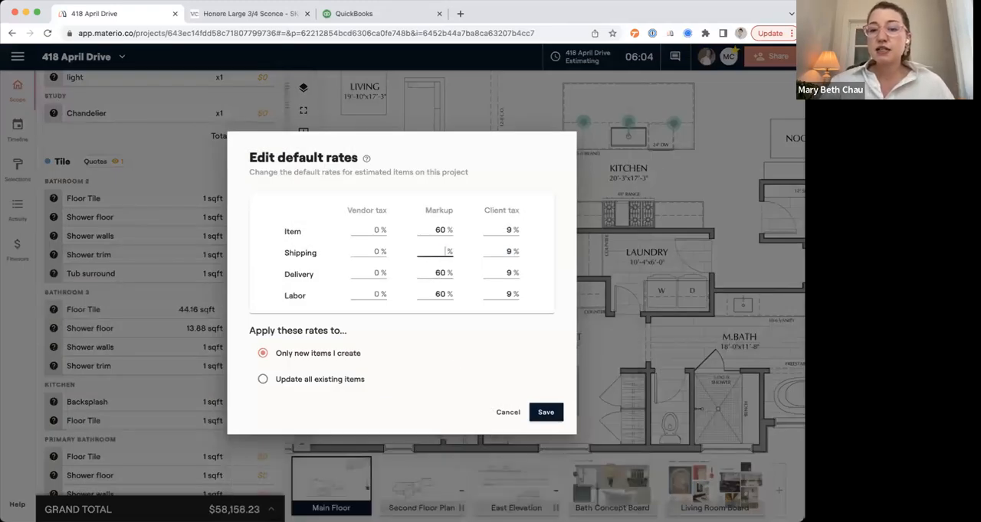
double_click(440, 272)
double_click(439, 295)
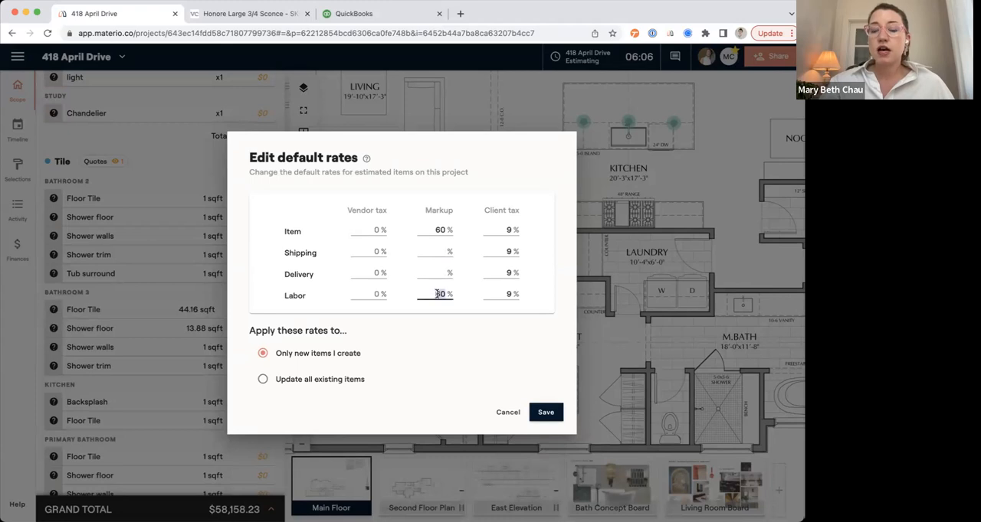
Clear the default client tax for labor and delivery.
double_click(513, 295)
key(BackSpace)
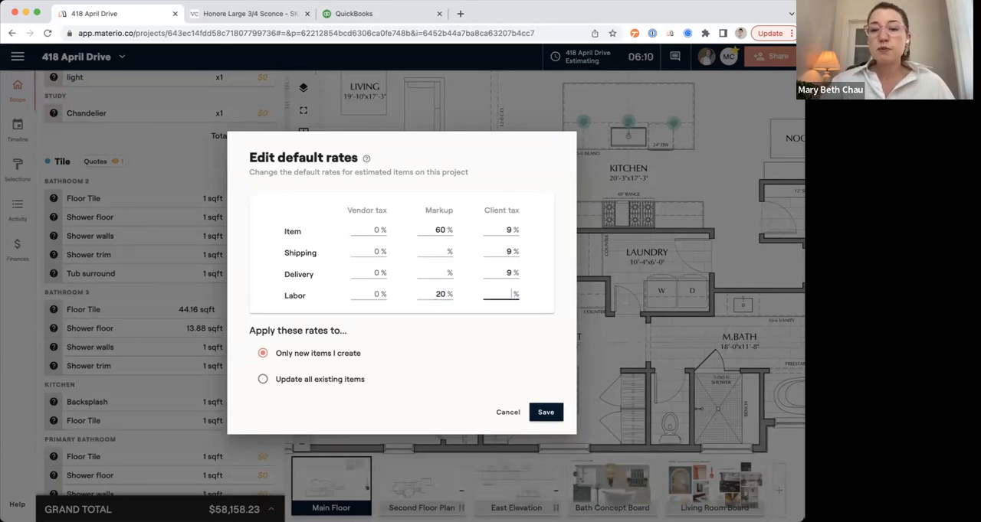
double_click(507, 274)
key(BackSpace)
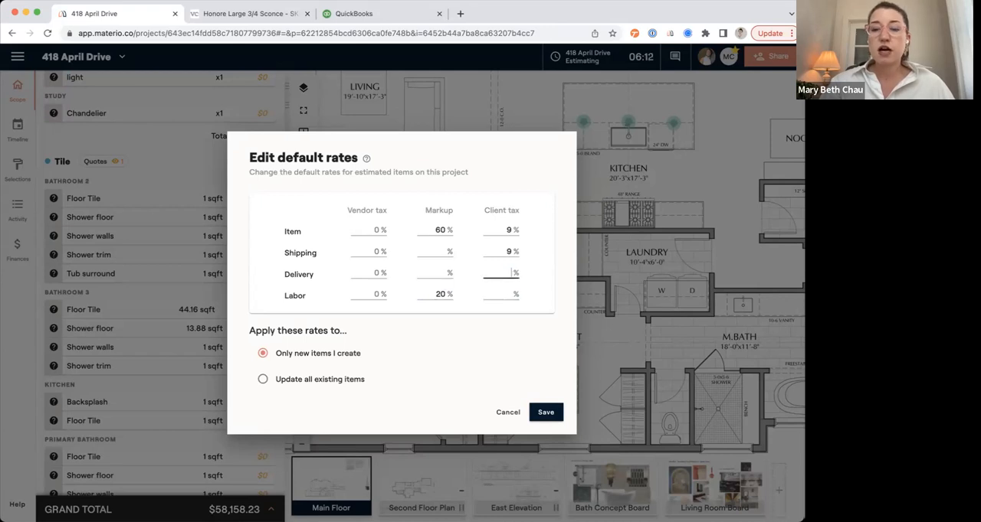
click(506, 253)
double_click(505, 252)
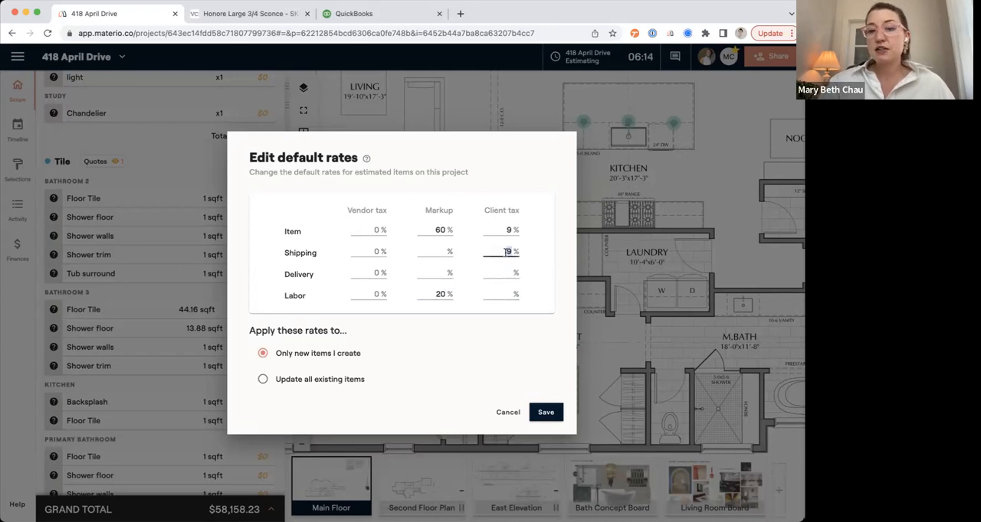
Set the default shipping markup to 10% and save the rates so they update all existing items.
click(435, 252)
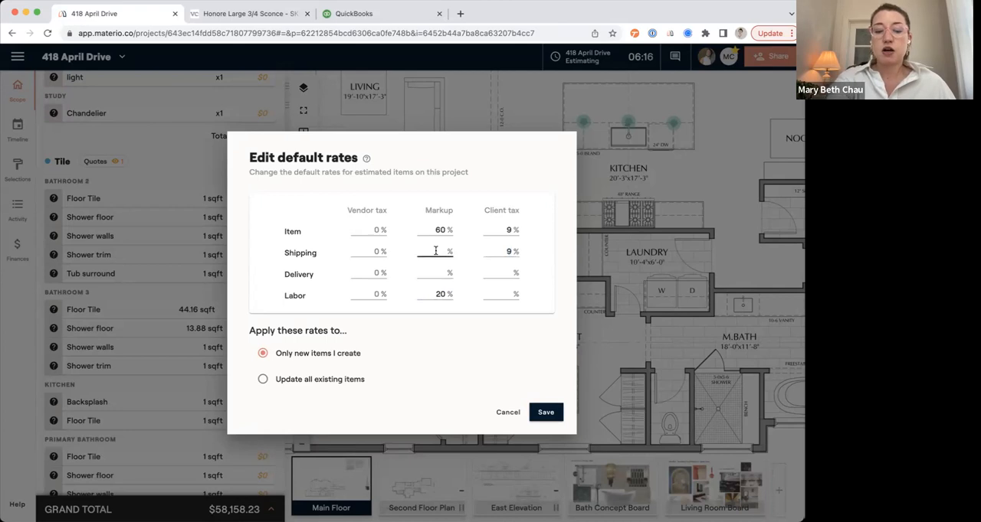
click(337, 379)
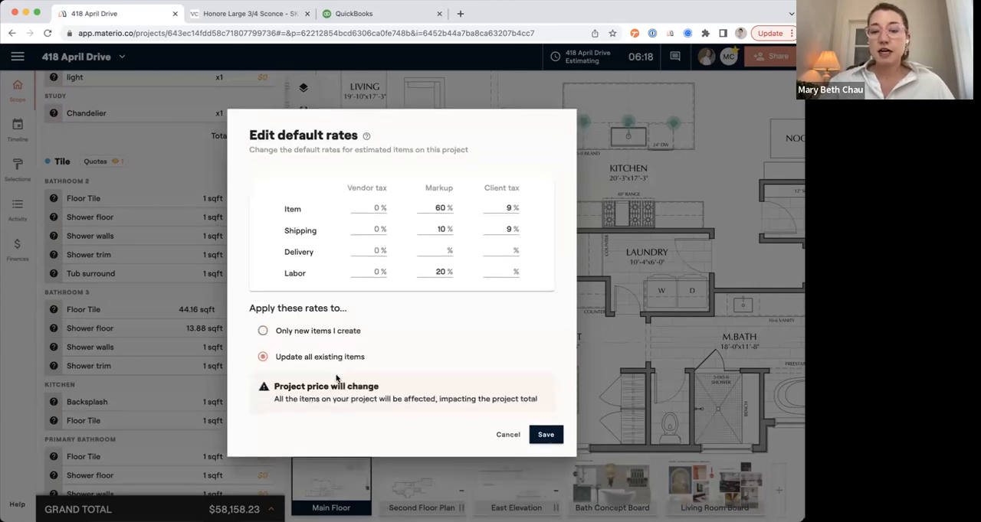
click(548, 435)
click(502, 325)
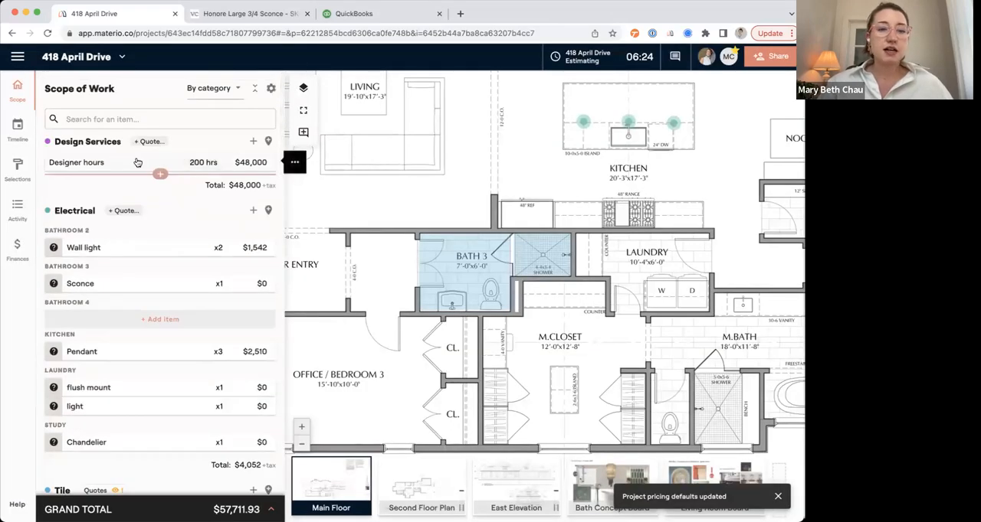
Remove the markup and client tax from the Designer hours estimate.
click(242, 163)
click(348, 230)
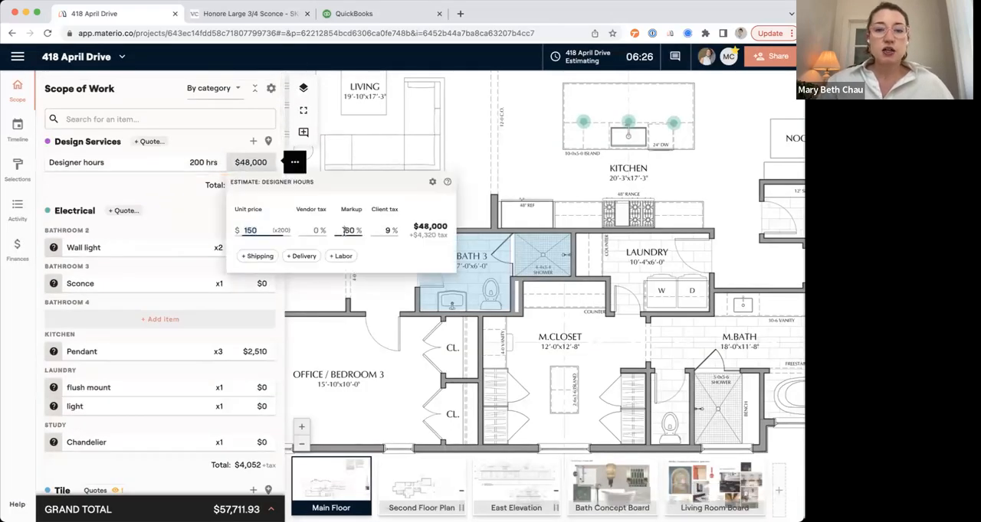
key(BackSpace)
key(BackSpace)
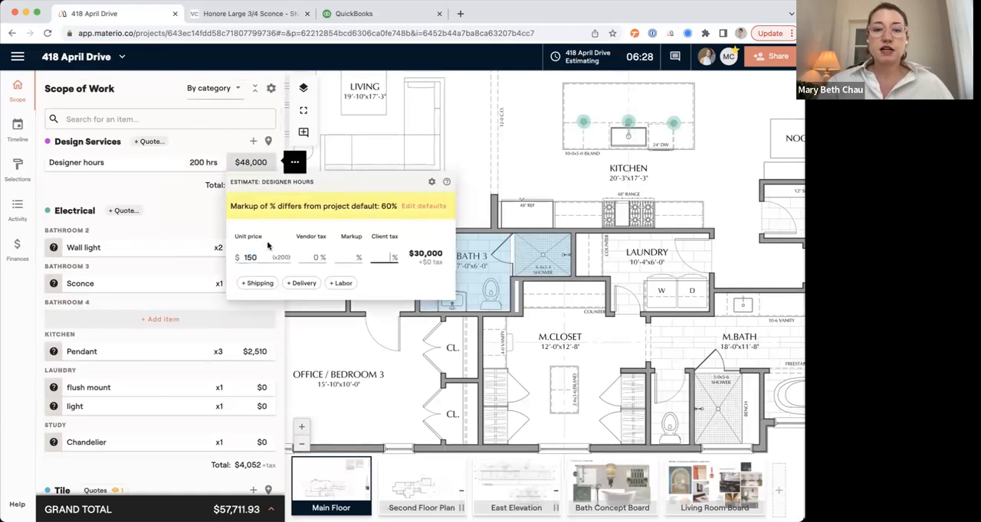
click(196, 194)
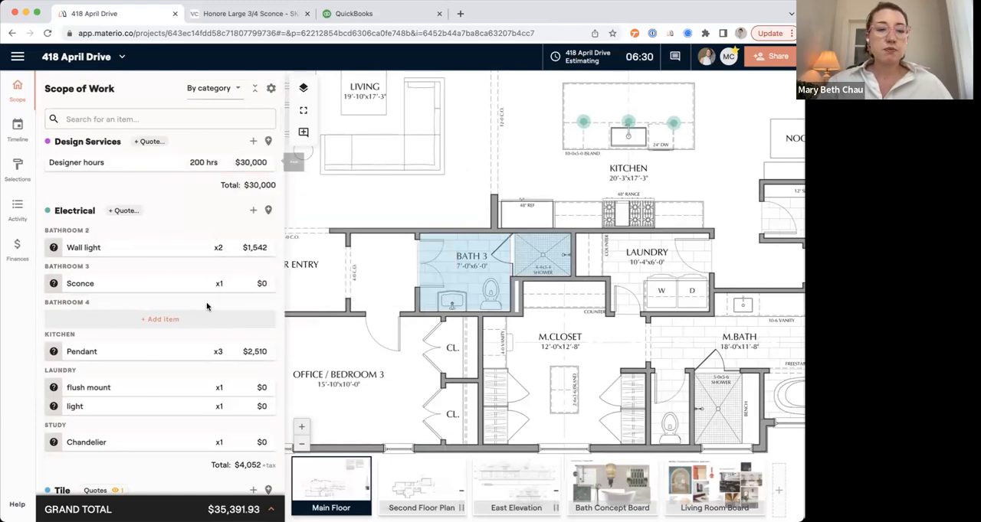
Look through the scope of work categories from Electrical to Furniture to check which items still need estimates.
scroll(208, 304, down, 12)
scroll(206, 304, down, 12)
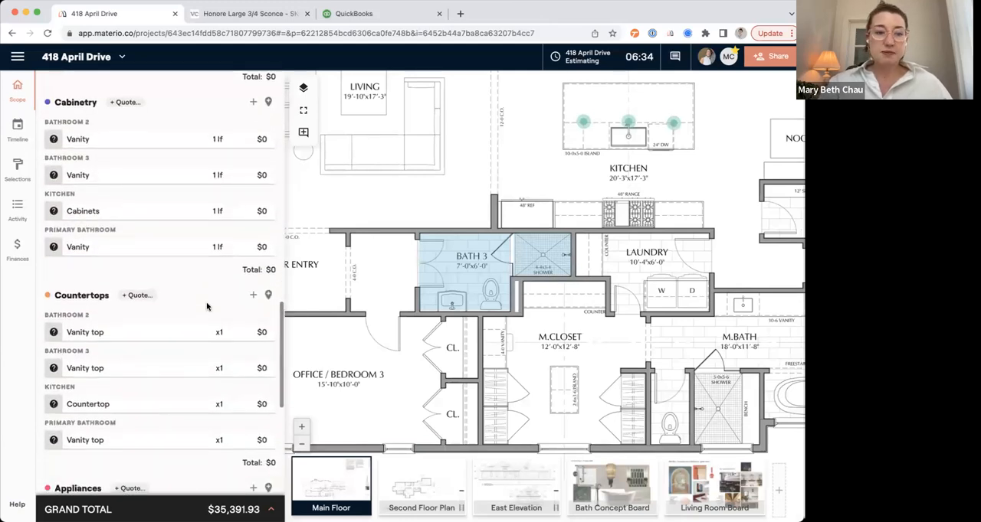
scroll(206, 306, down, 6)
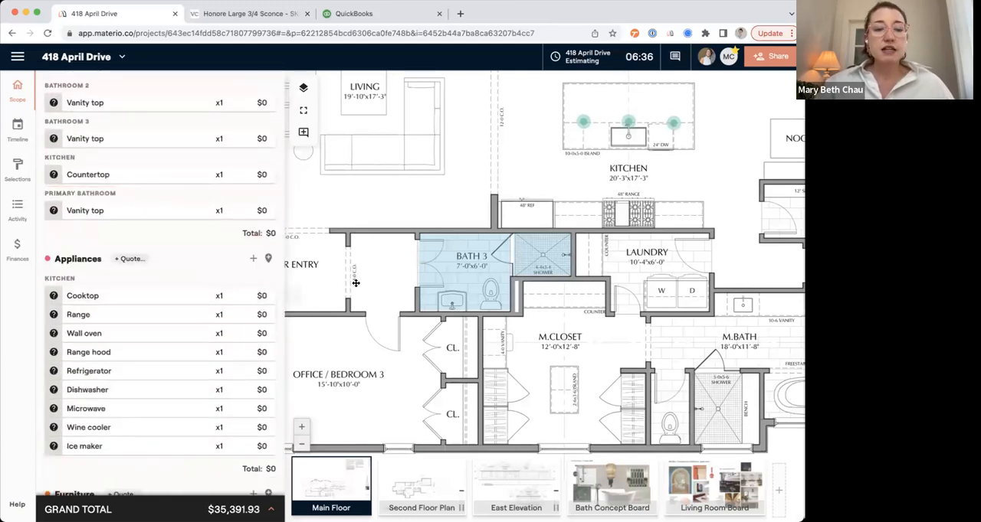
scroll(199, 239, down, 2)
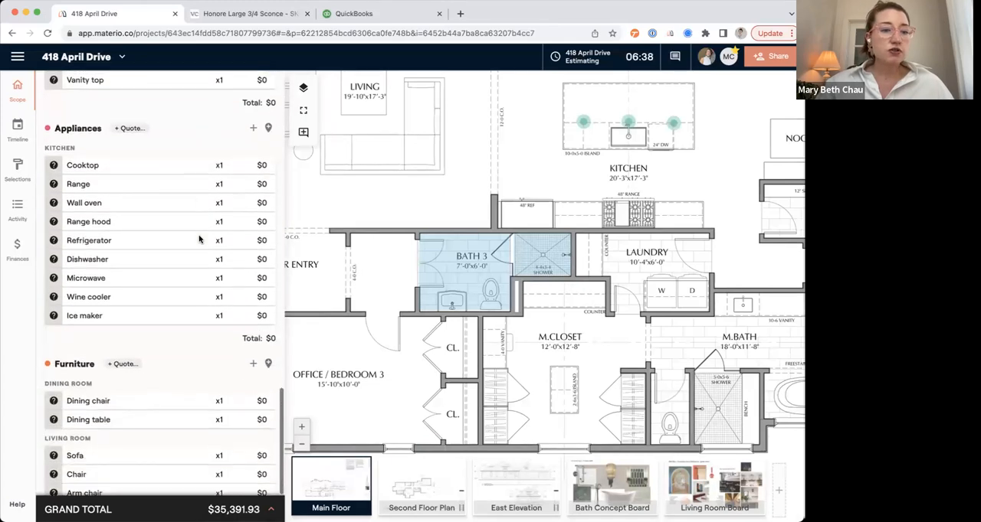
scroll(199, 239, up, 8)
scroll(199, 239, up, 10)
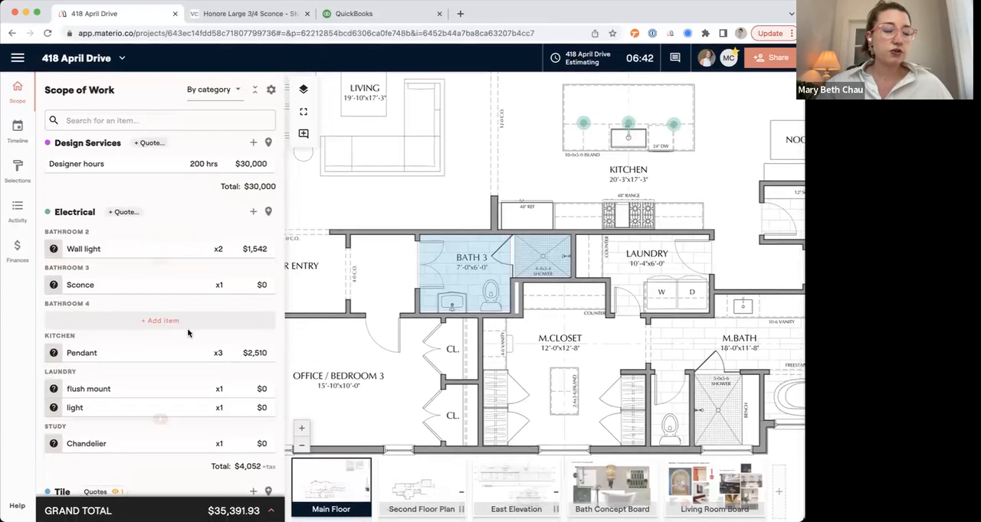
Mark Bathroom 3's Shower walls on the plan with a line along the back, side and front walls of the Bath 3 shower.
scroll(188, 333, down, 10)
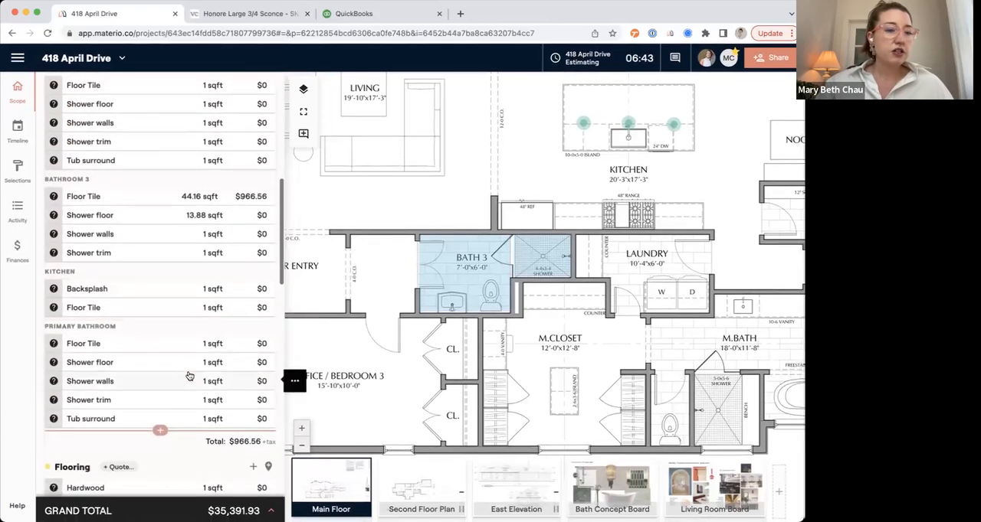
click(212, 236)
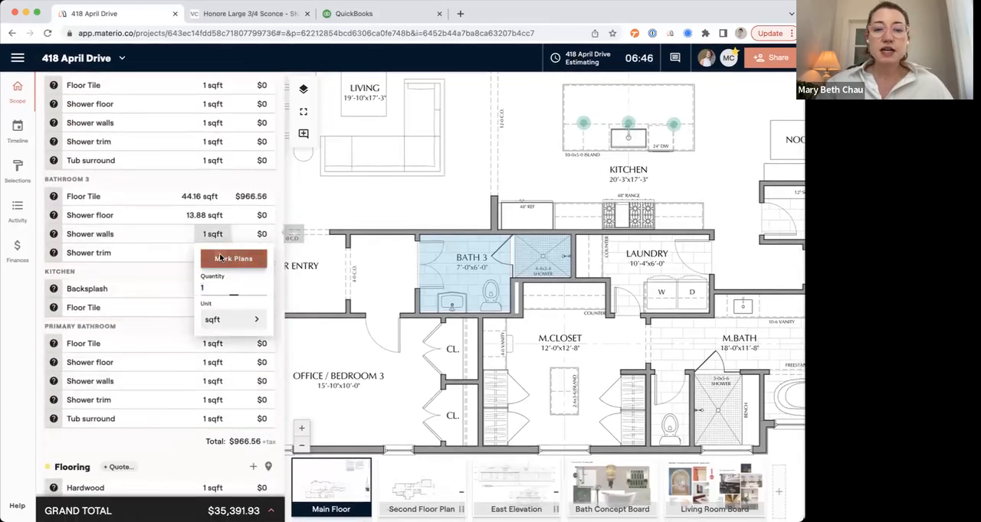
click(233, 259)
click(224, 262)
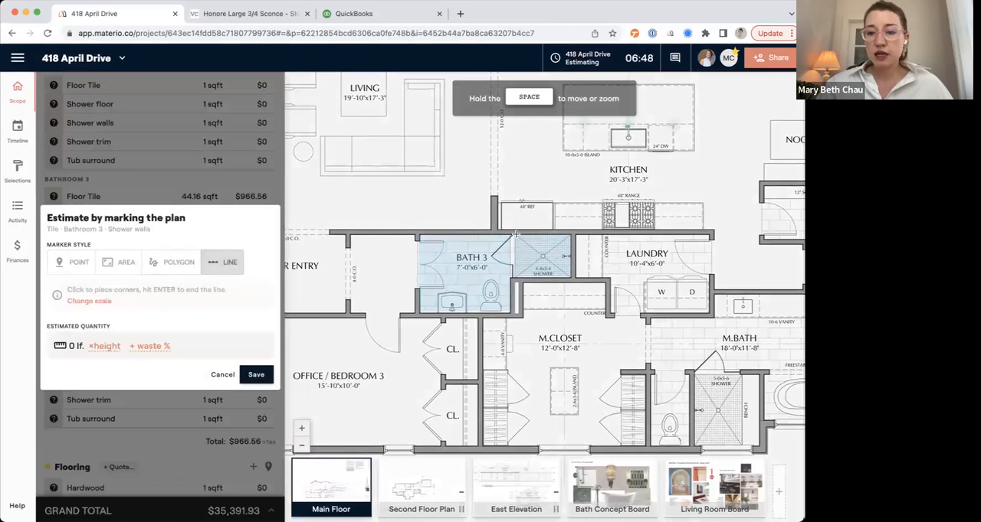
click(570, 233)
click(571, 278)
click(514, 277)
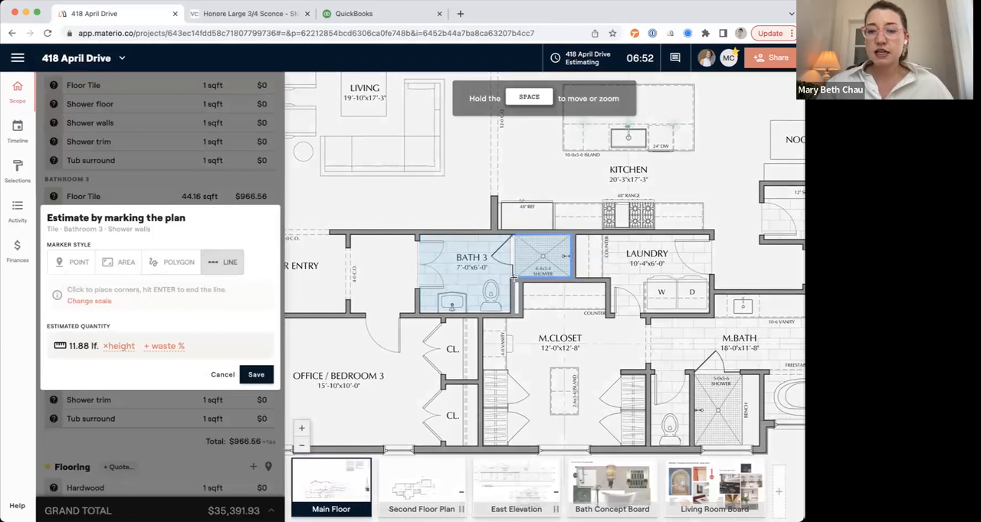
Give the marked shower walls a height of 9 and 10% waste, and save the estimated quantity.
click(126, 346)
text(9)
click(153, 348)
text(10)
click(256, 375)
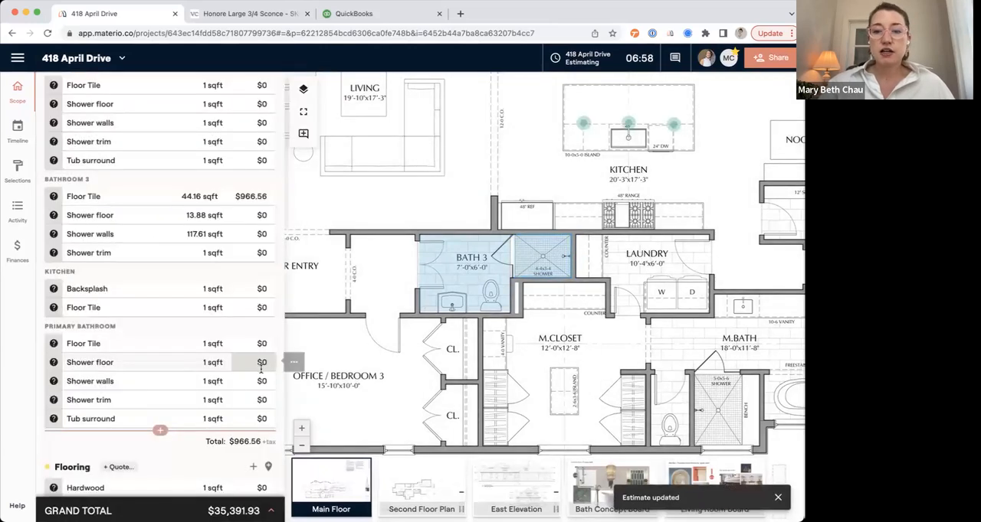
Set the unit price of Bathroom 3's Shower walls and Shower floor tile to $12 per sqft each.
mouse_move(571, 270)
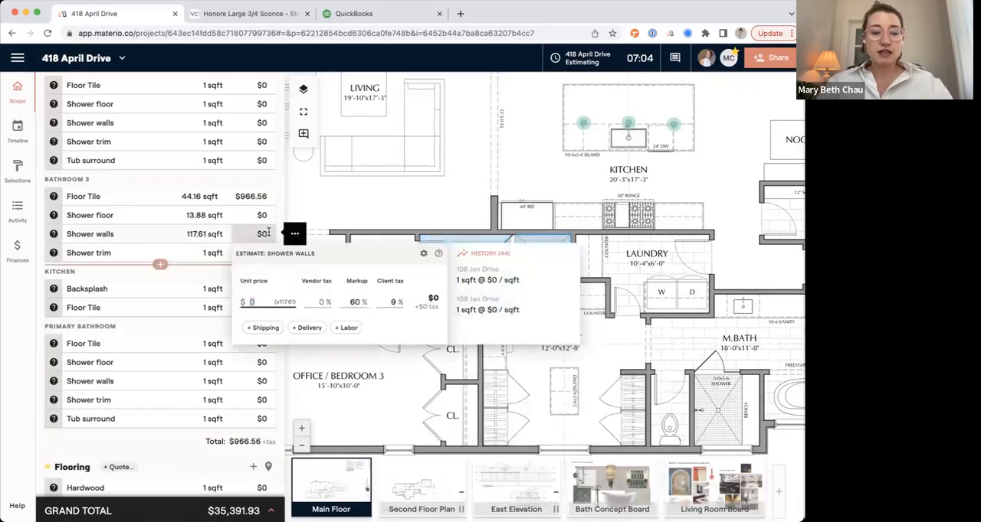
click(189, 265)
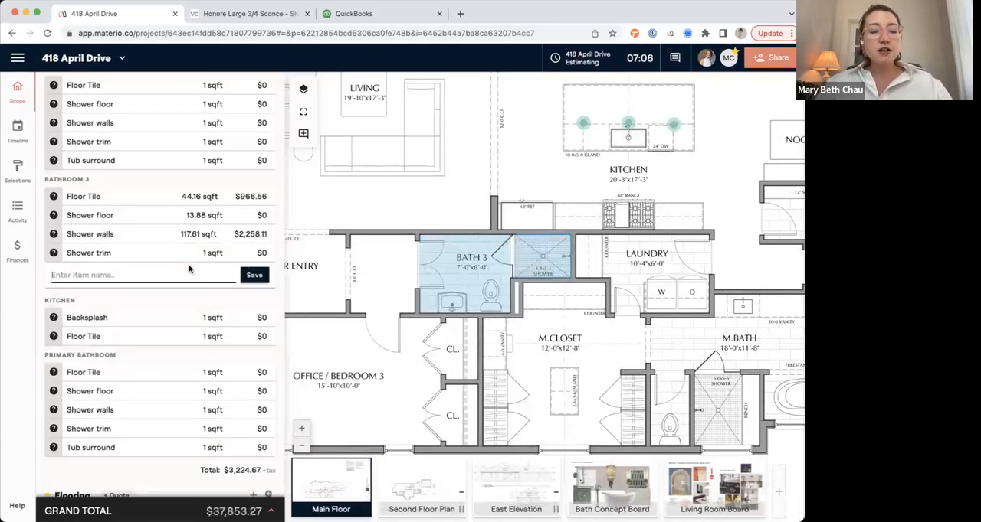
click(262, 215)
text(12)
key(Return)
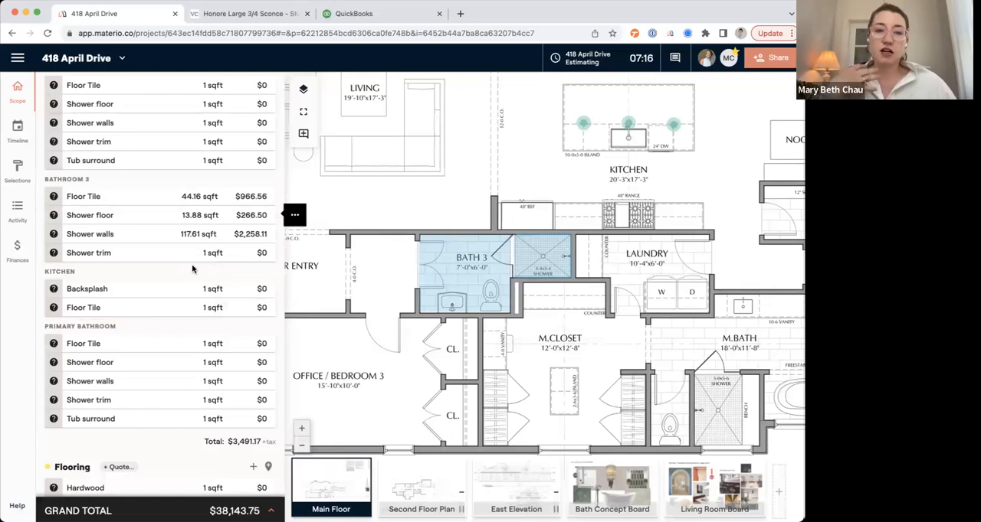
Open the project's selections and group the open ones by Category.
click(21, 175)
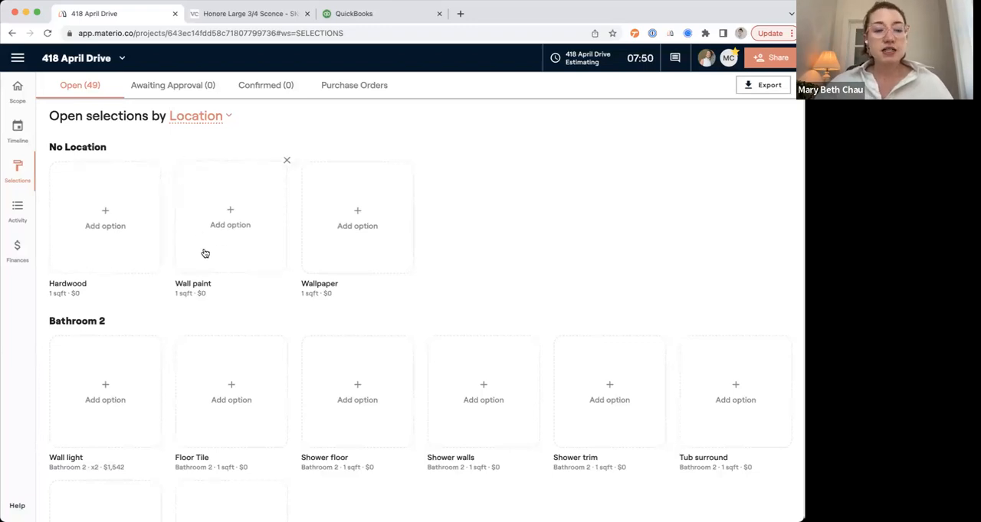
click(198, 117)
click(188, 92)
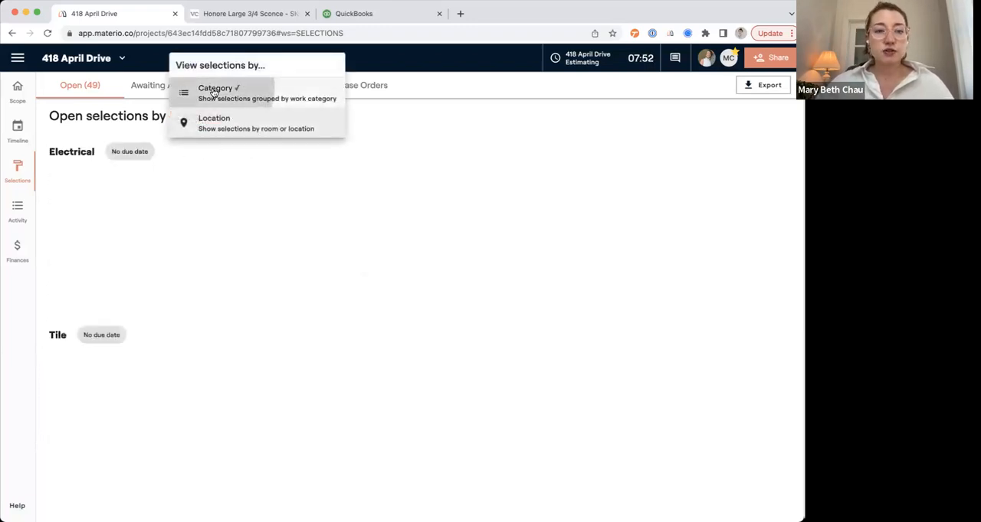
Examine the quantities and estimates carried over to Bathroom 3's Floor Tile and Shower floor selections.
scroll(214, 253, down, 3)
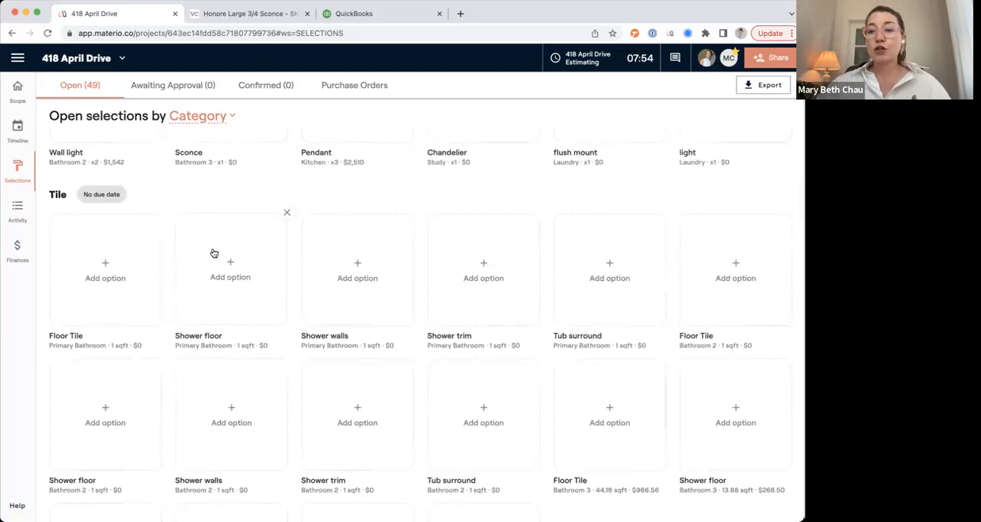
scroll(213, 254, down, 2)
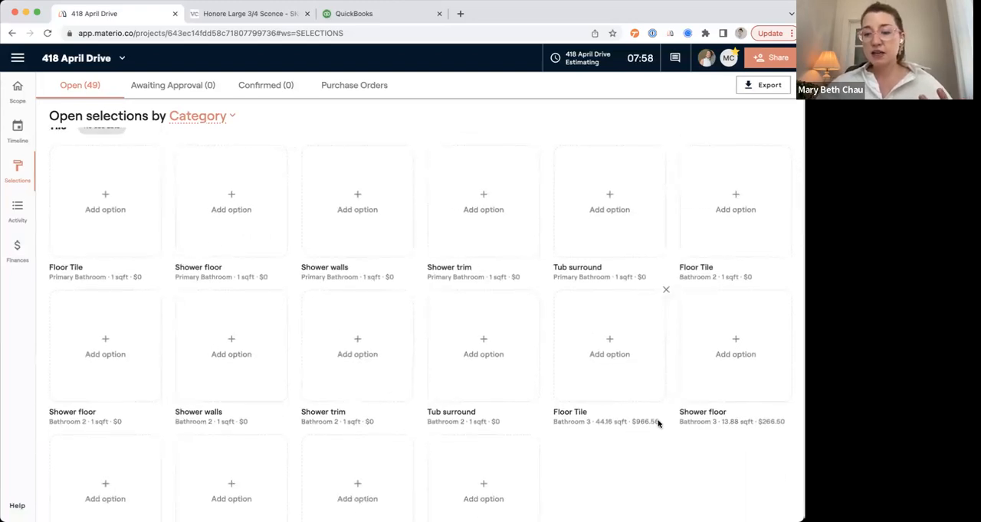
drag(660, 422, 553, 422)
drag(680, 422, 778, 420)
click(721, 447)
Add Cloe 5" x 5" Loire Decorative Pattern Ceramic Tile and Custom Mosaic from the design library as options for Bathroom 3's Floor Tile.
click(610, 339)
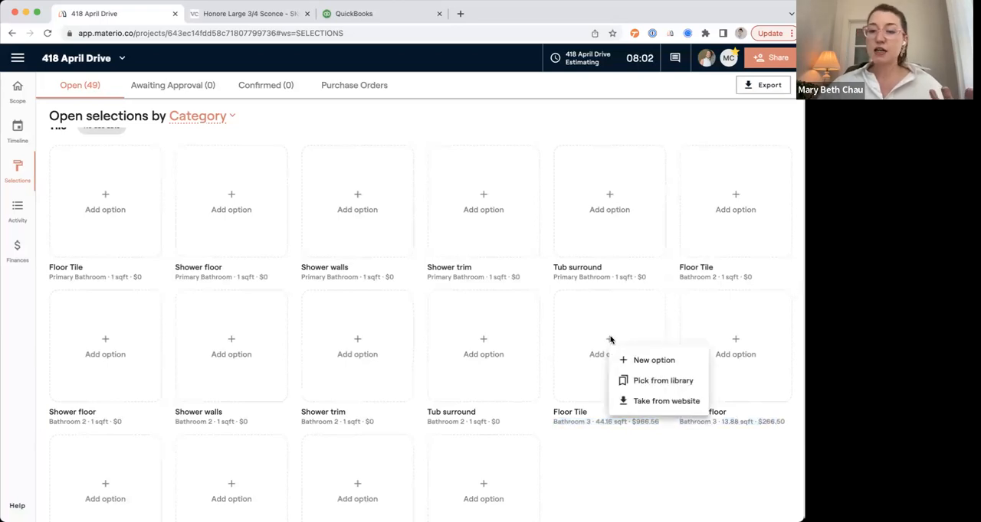
click(636, 381)
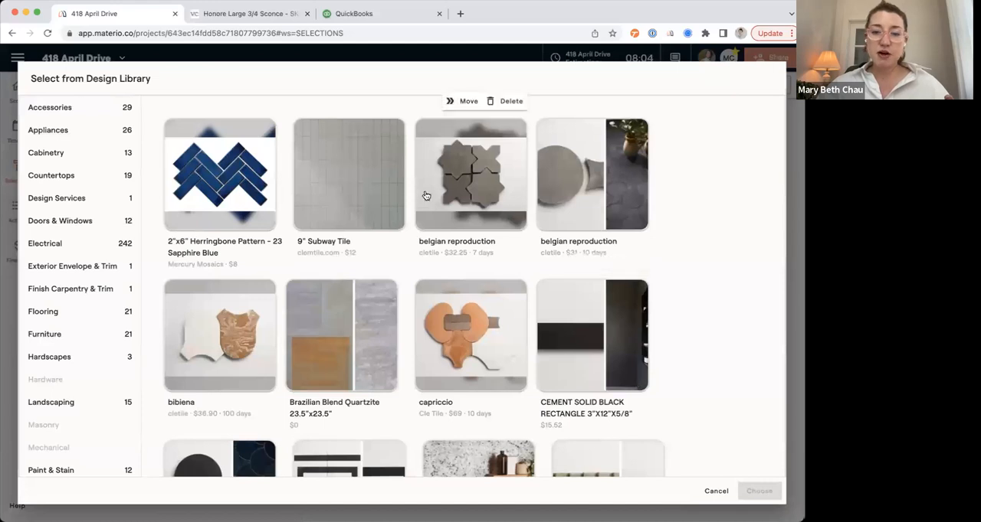
scroll(480, 220, down, 2)
scroll(475, 345, down, 2)
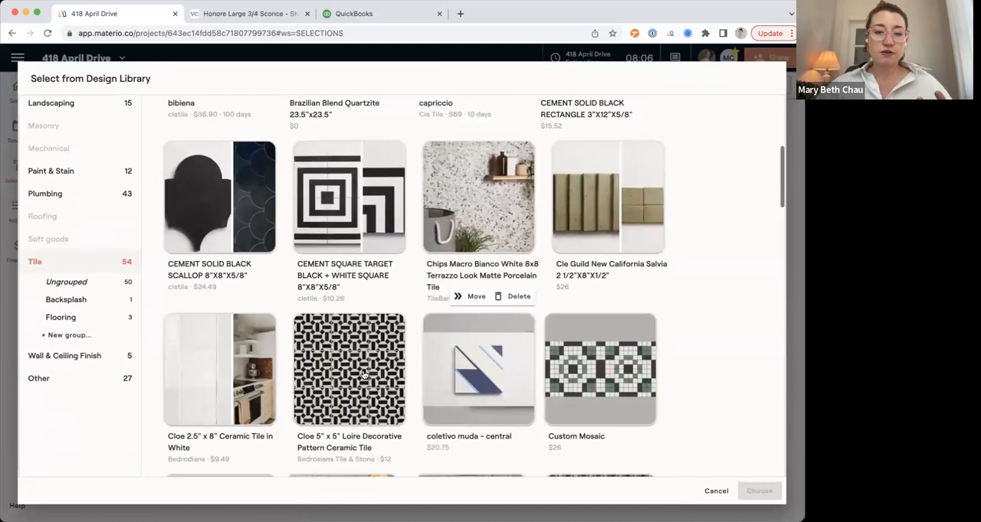
click(361, 376)
scroll(361, 376, down, 2)
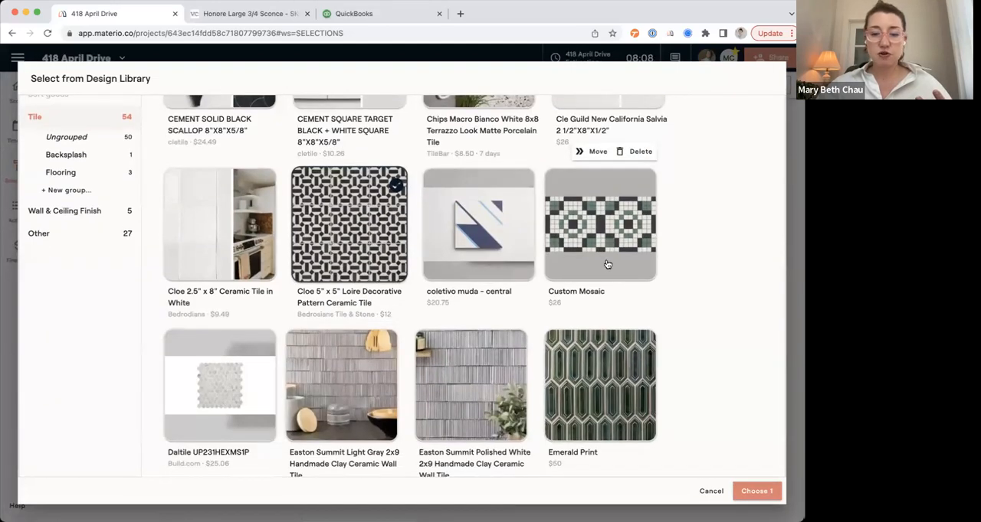
click(600, 229)
click(743, 496)
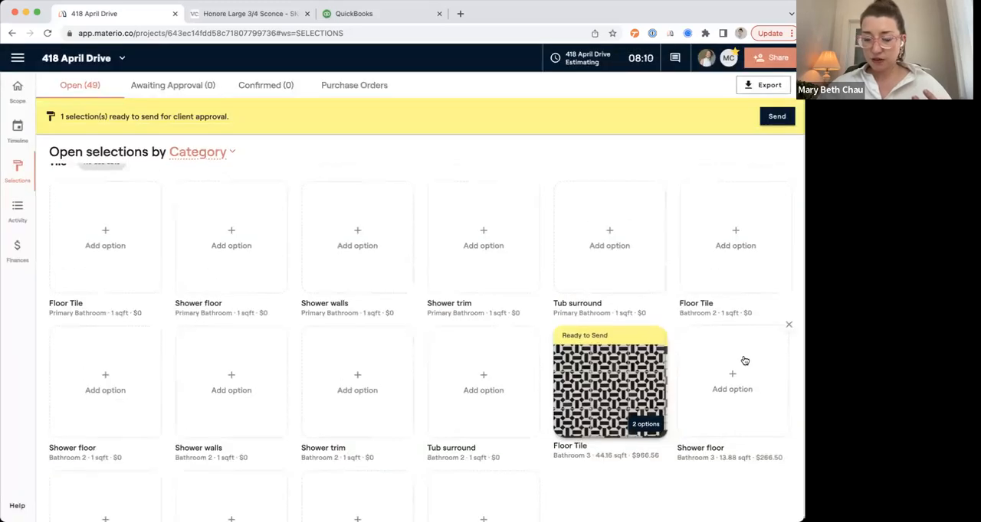
Add 9" Subway Tile and Cle Guild New California Salvia 2 1/2"X8"X1/2" from the design library as options for Bathroom 3's Shower walls.
scroll(713, 404, down, 3)
click(107, 369)
click(147, 402)
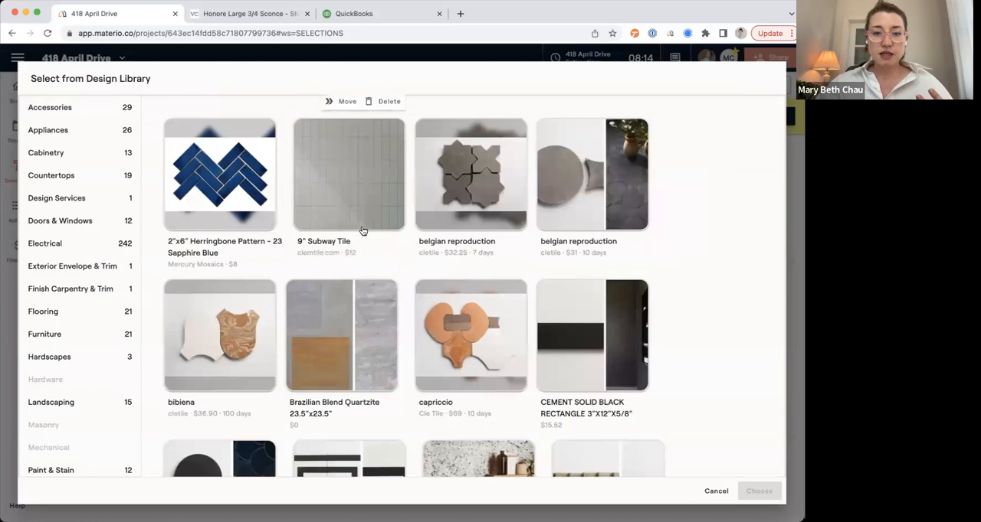
click(364, 226)
scroll(363, 231, down, 5)
click(605, 196)
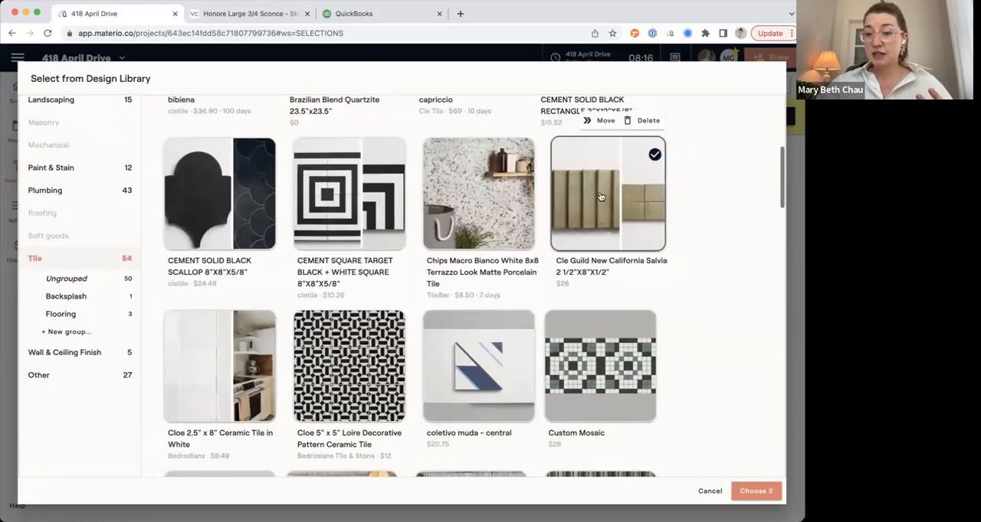
click(741, 497)
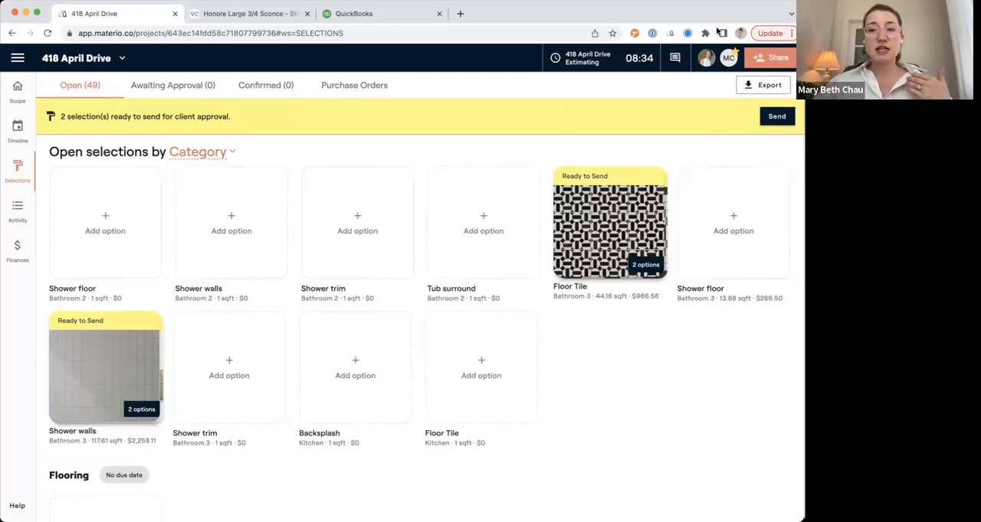
Send Bathroom 3's Floor Tile and Shower walls selections for approval, showing the filters and notifying the client by email.
click(776, 120)
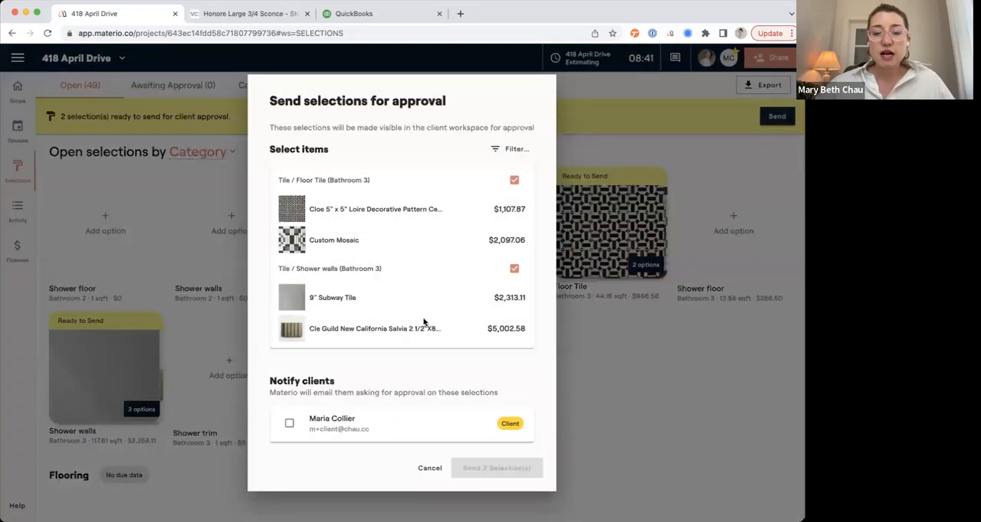
click(288, 424)
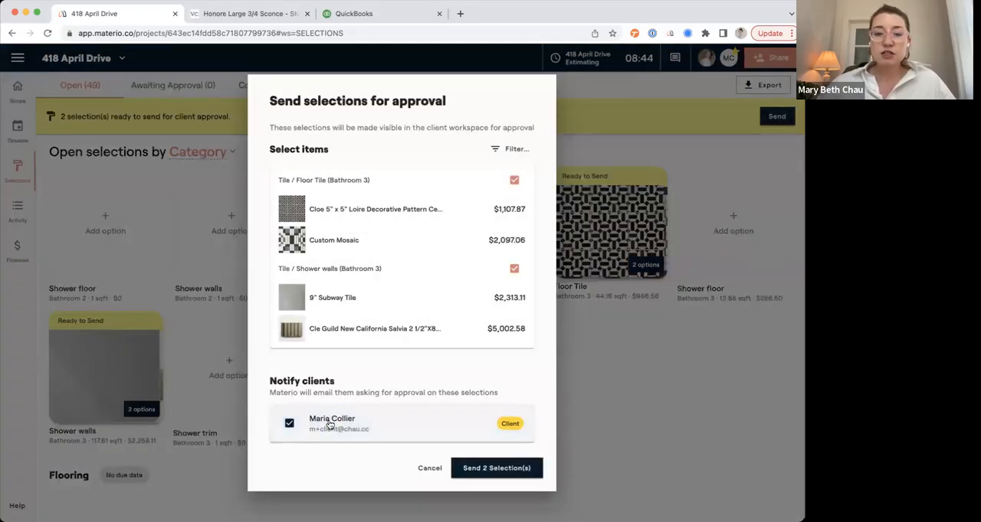
click(499, 151)
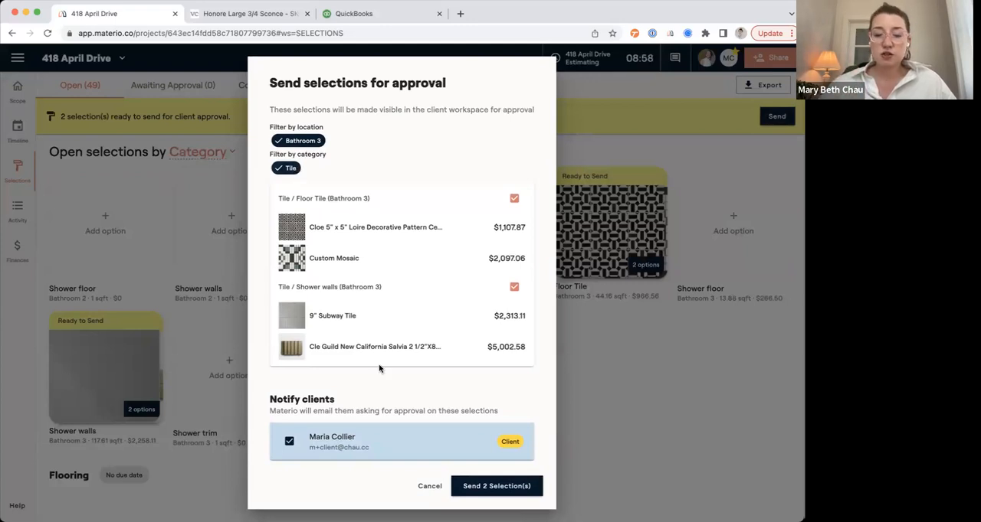
click(484, 487)
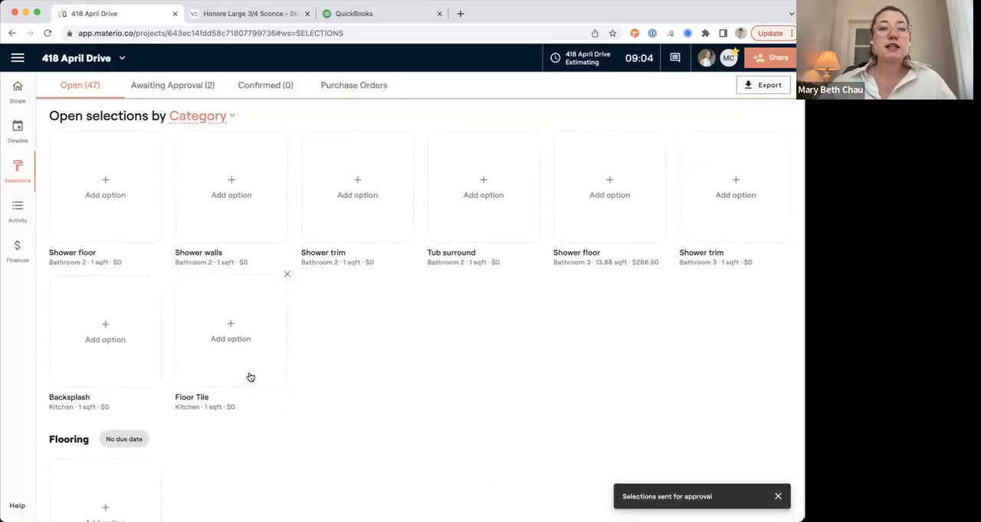
Approve the Custom Mosaic option for Bathroom 3's Floor Tile among the selections awaiting approval.
click(177, 83)
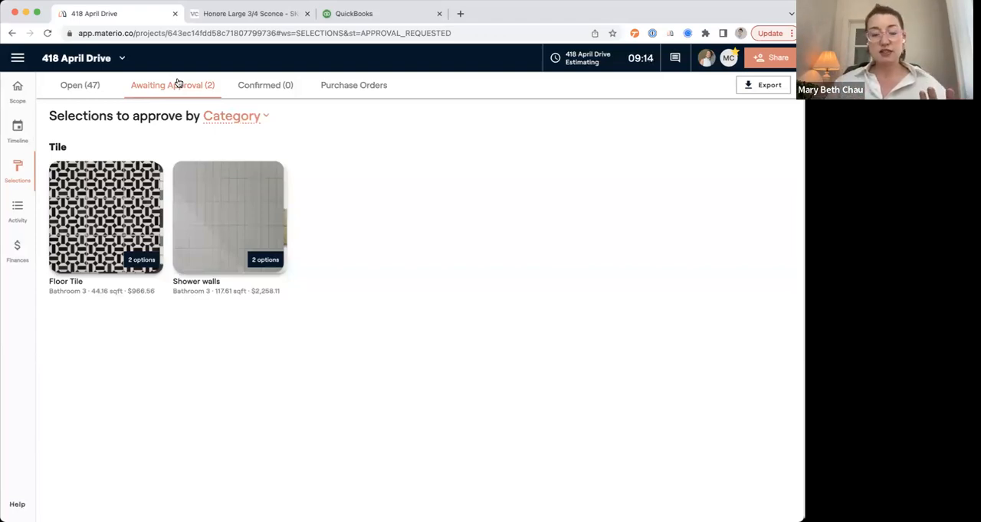
click(125, 212)
click(574, 493)
click(465, 335)
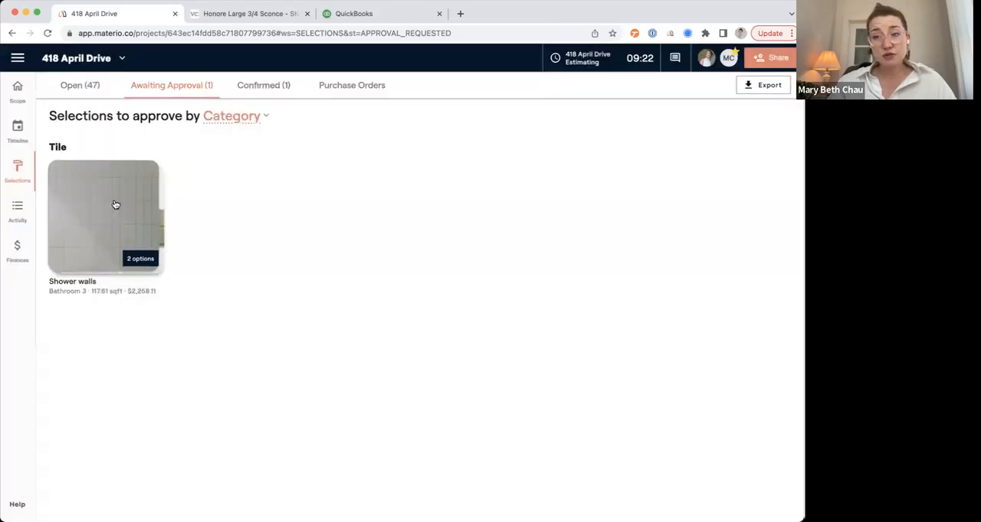
Approve the Cle Guild New California Salvia 2 1/2"X8"X1/2" option for Bathroom 3's Shower walls.
click(115, 193)
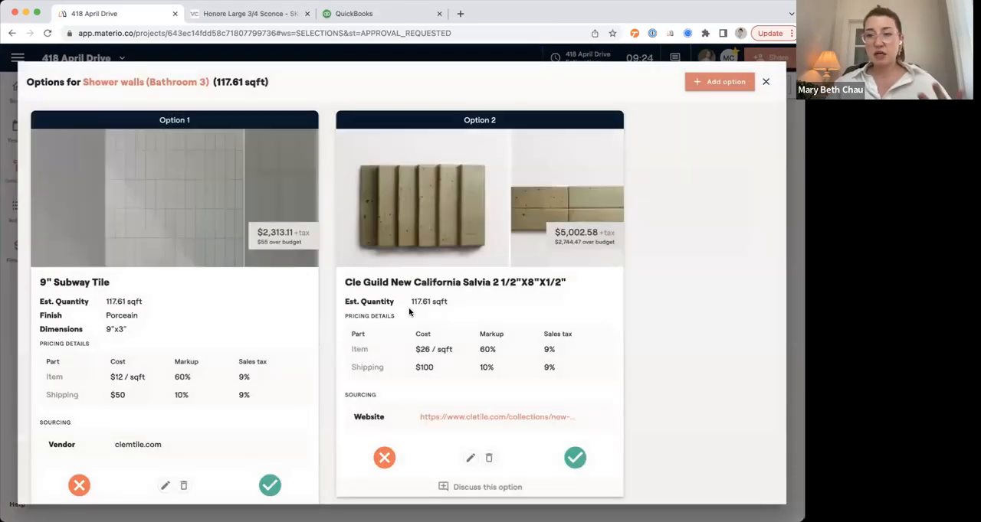
click(575, 463)
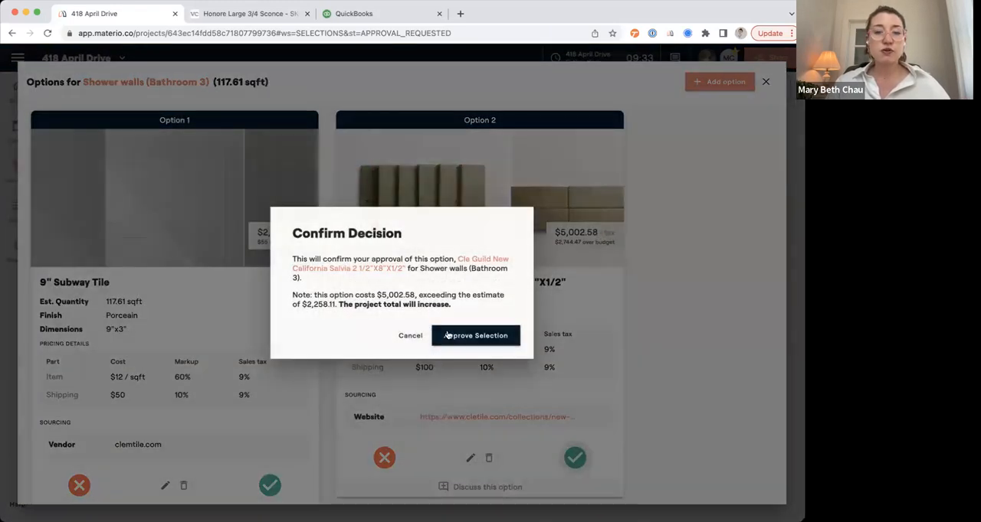
click(475, 339)
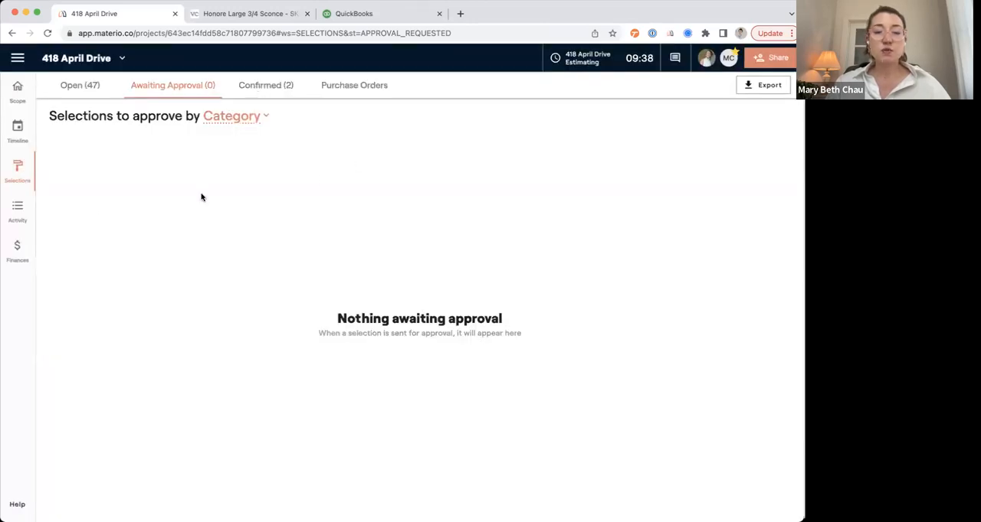
Review the confirmed tile selections and the project's Finances overview.
click(265, 90)
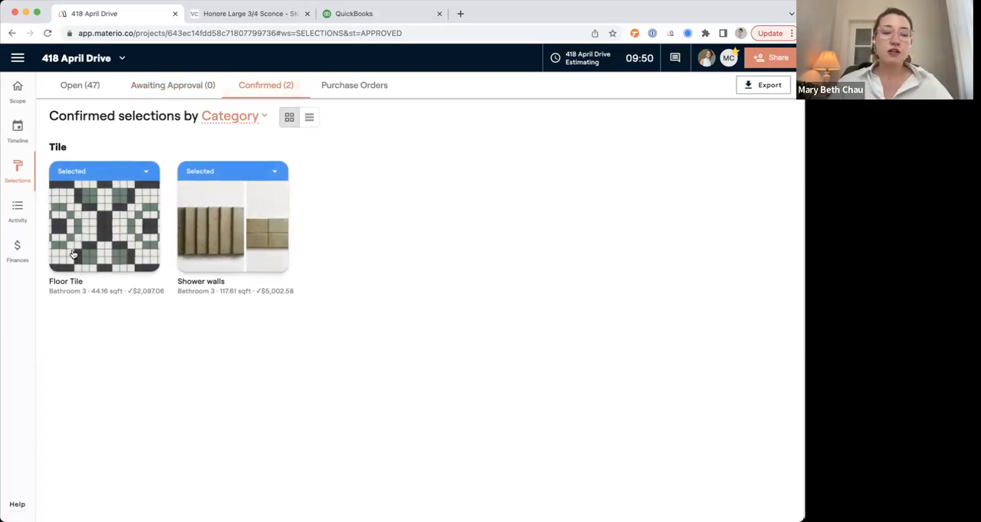
click(16, 261)
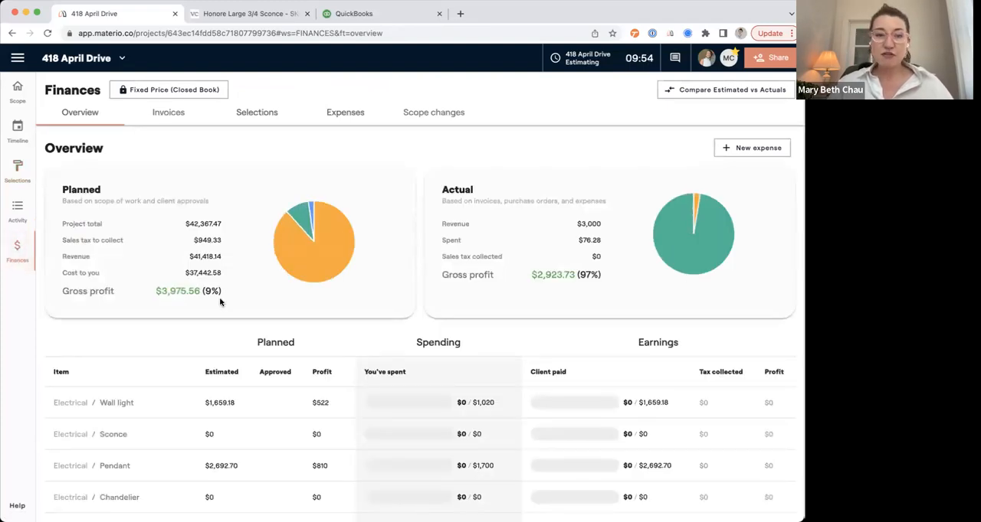
Create a new project invoice billing for project scope, with all the Tile category items selected.
click(166, 111)
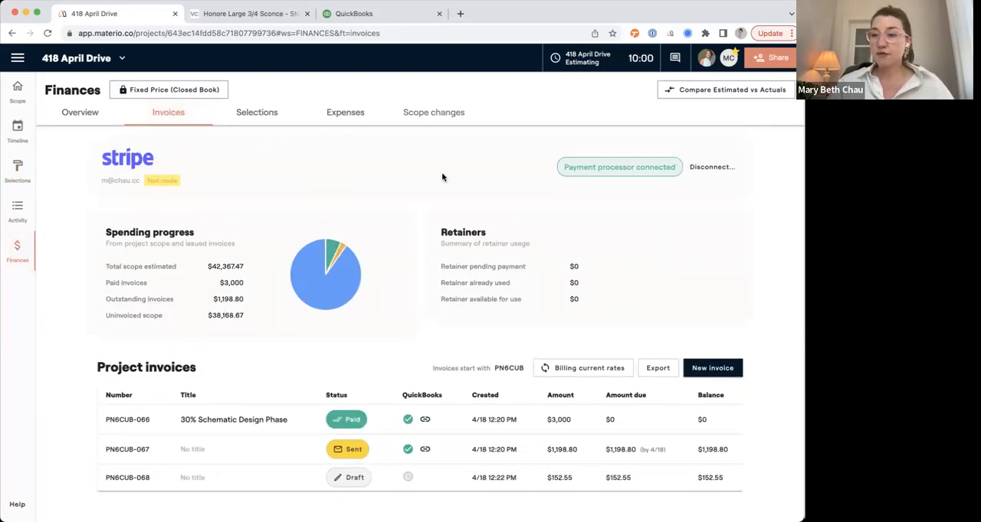
click(705, 370)
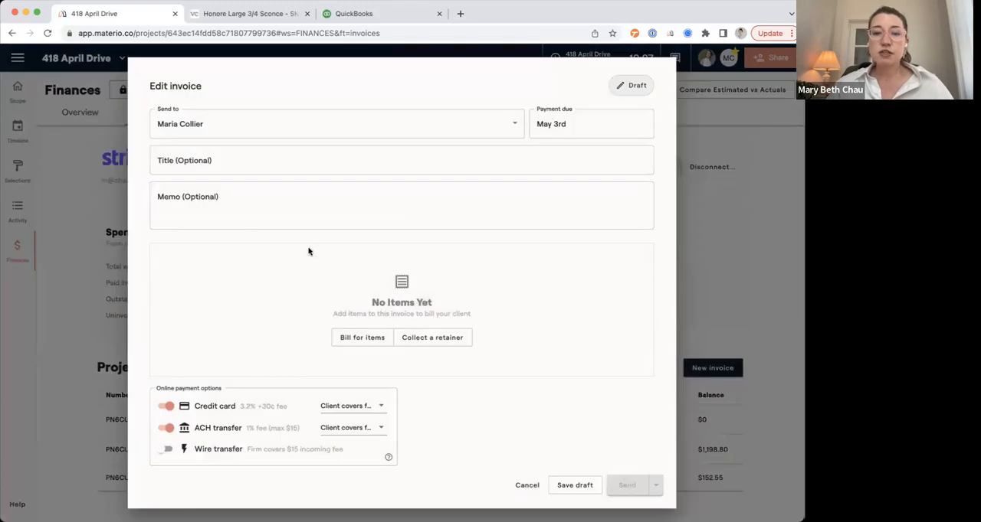
click(359, 339)
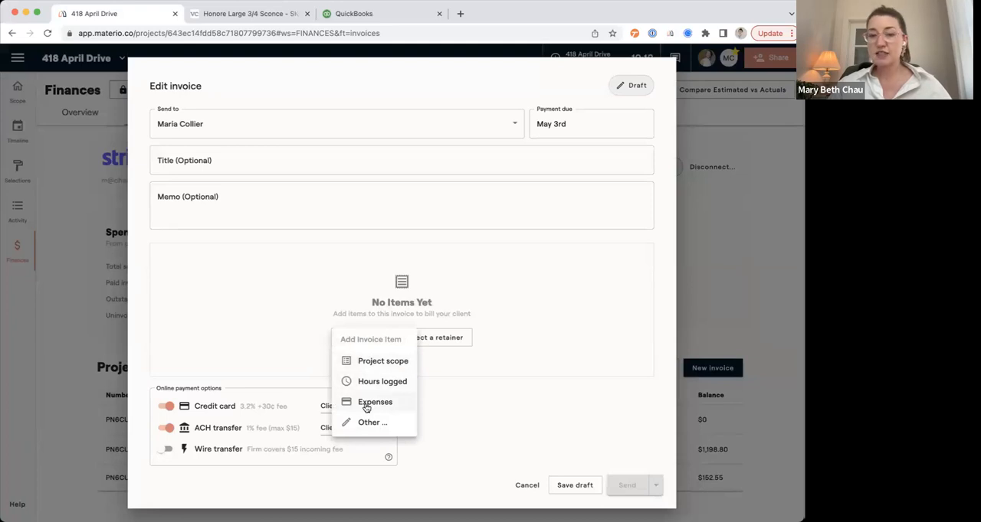
click(360, 360)
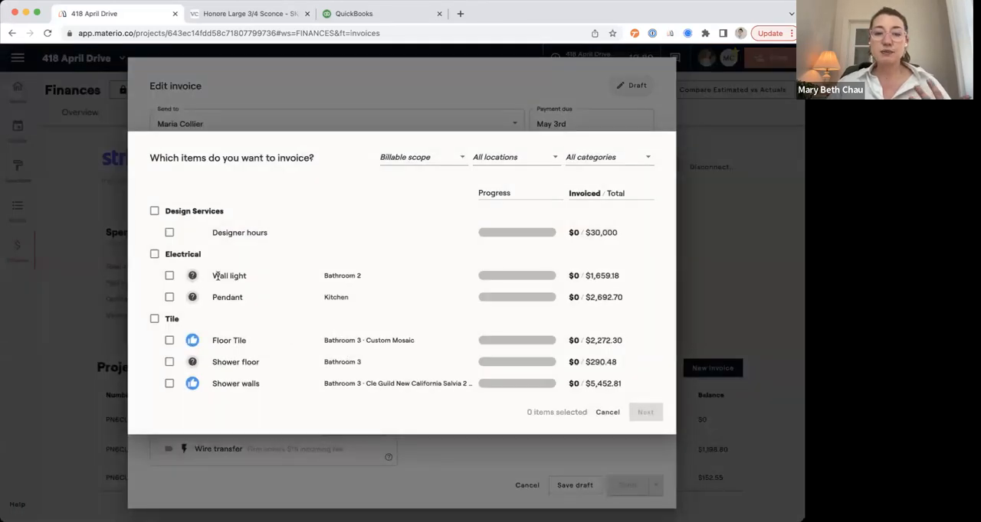
click(152, 322)
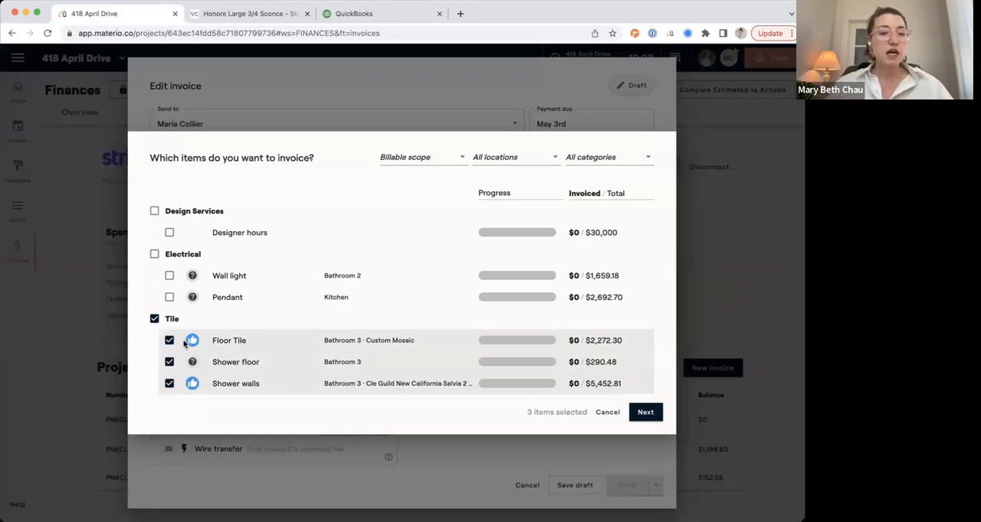
click(646, 412)
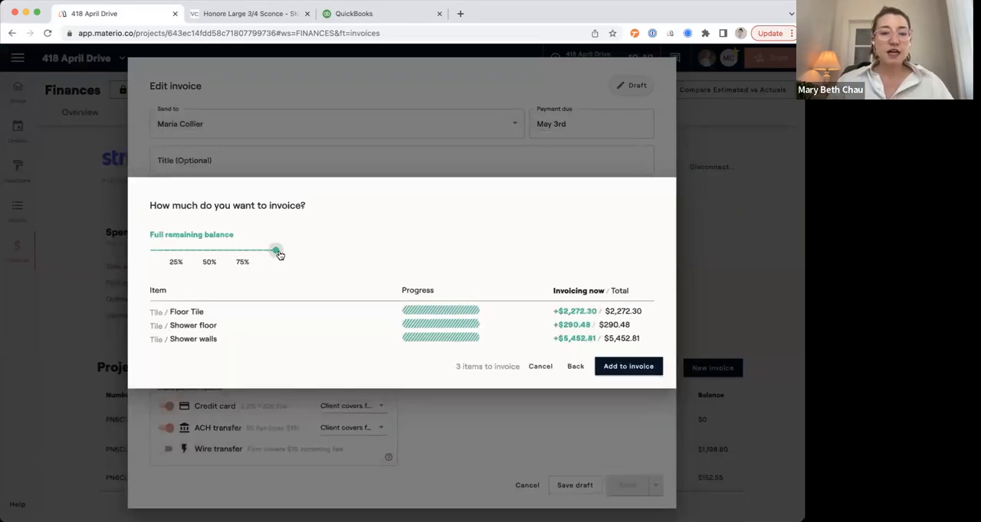
Invoice the next 50% of the total for the selected tile items and title the invoice Tile Deposit.
drag(278, 252, 209, 251)
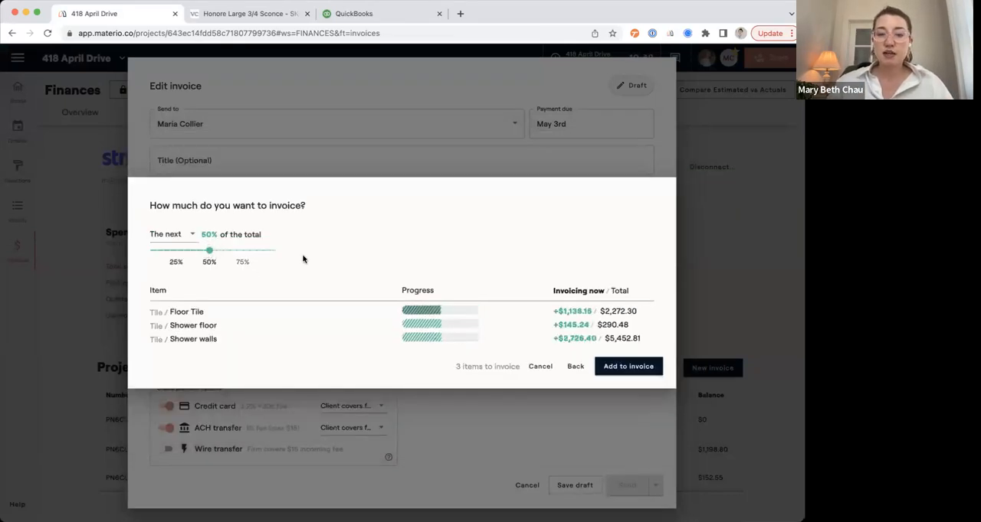
click(628, 366)
click(239, 148)
text(Tile Depos)
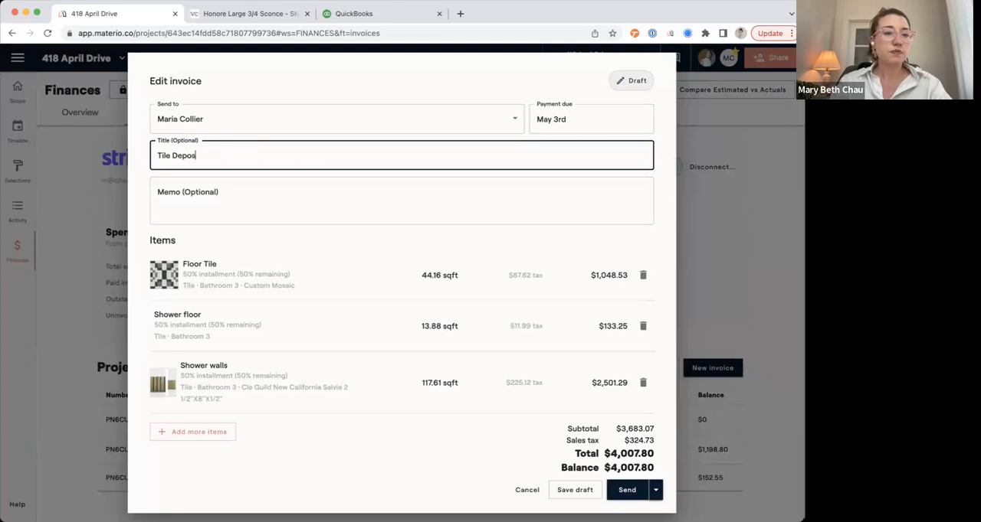
text(it)
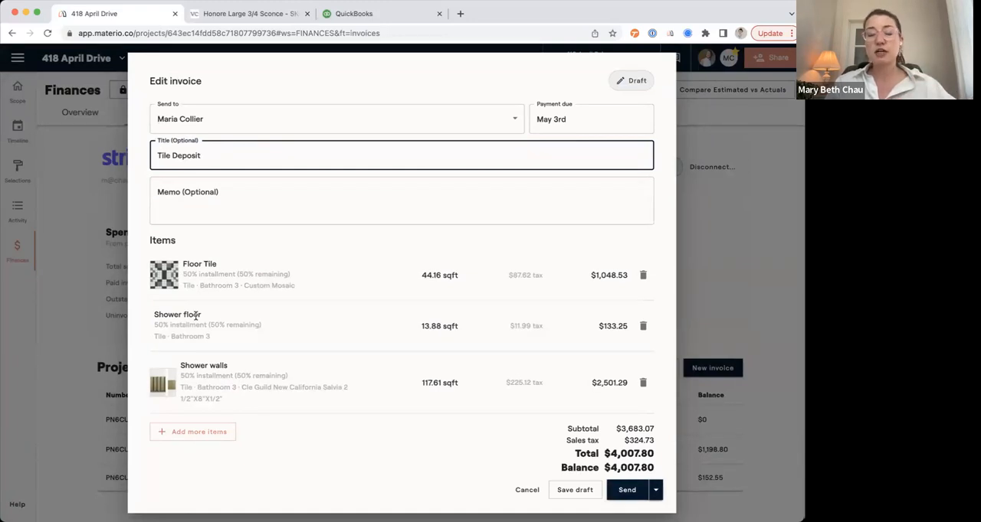
Check the credit card fee options, leave the fee covered by the client, and send the Tile Deposit invoice.
scroll(376, 402, down, 3)
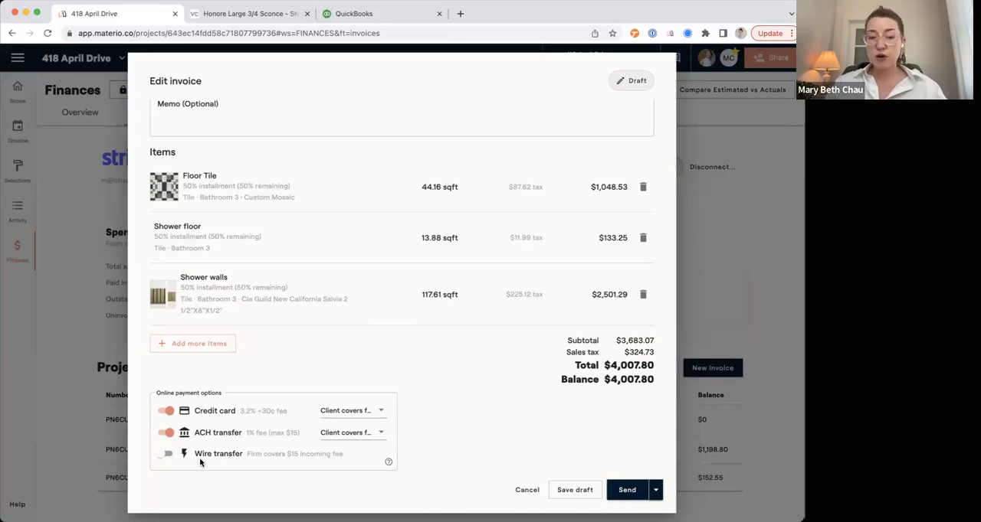
click(355, 416)
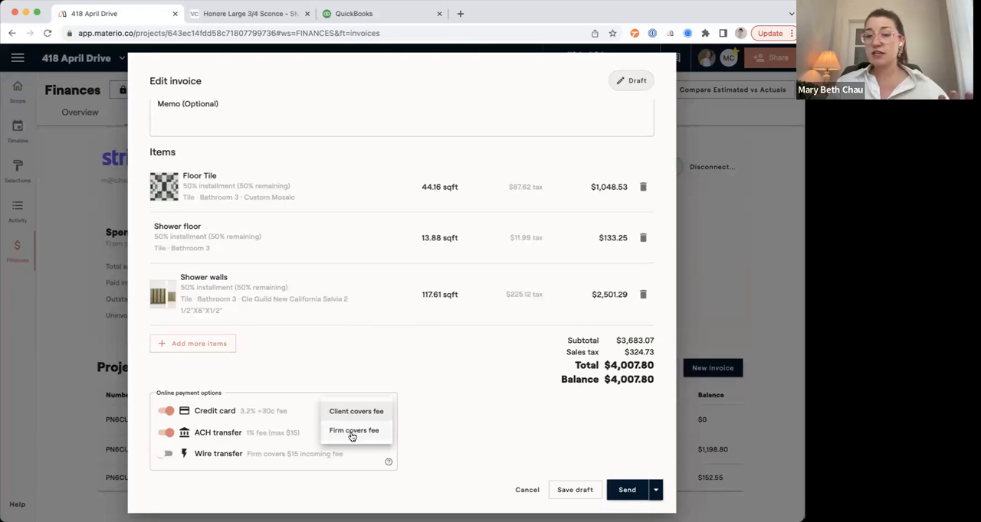
click(442, 414)
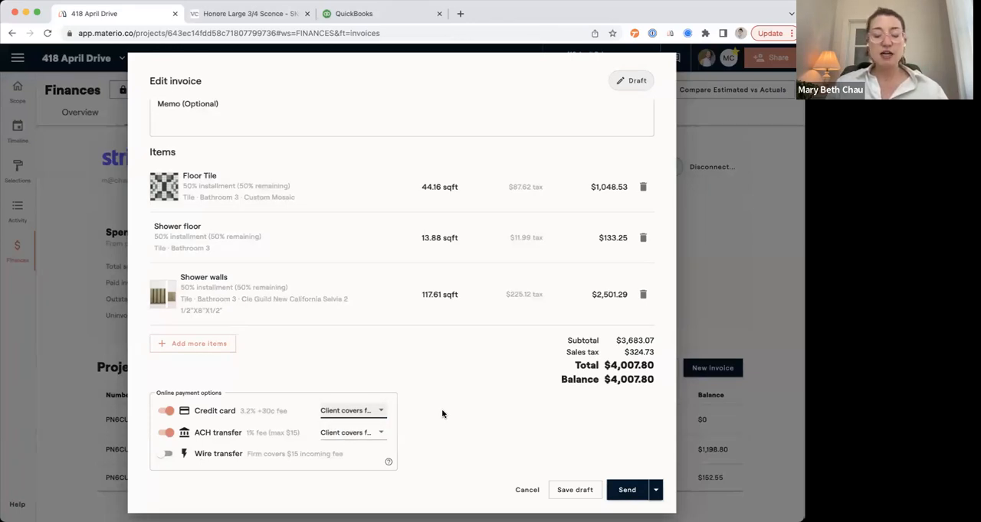
click(621, 491)
click(462, 315)
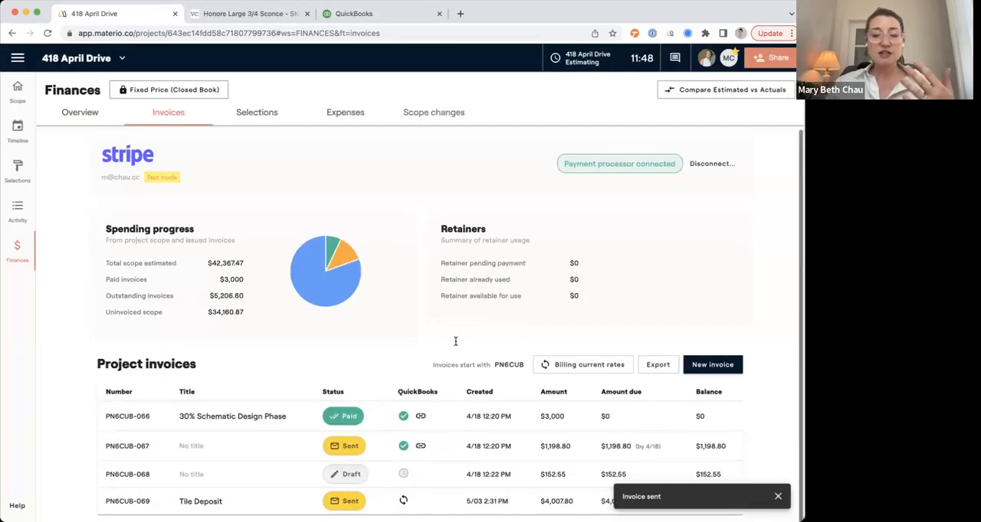
mouse_move(403, 502)
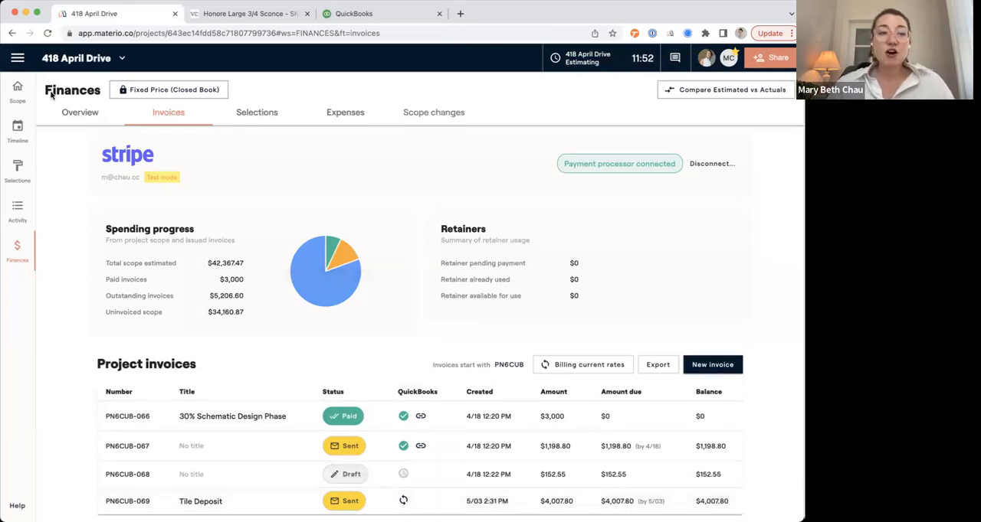
Open Materio's QuickBooks sync settings and look at the purchasing methods without changing them.
click(15, 58)
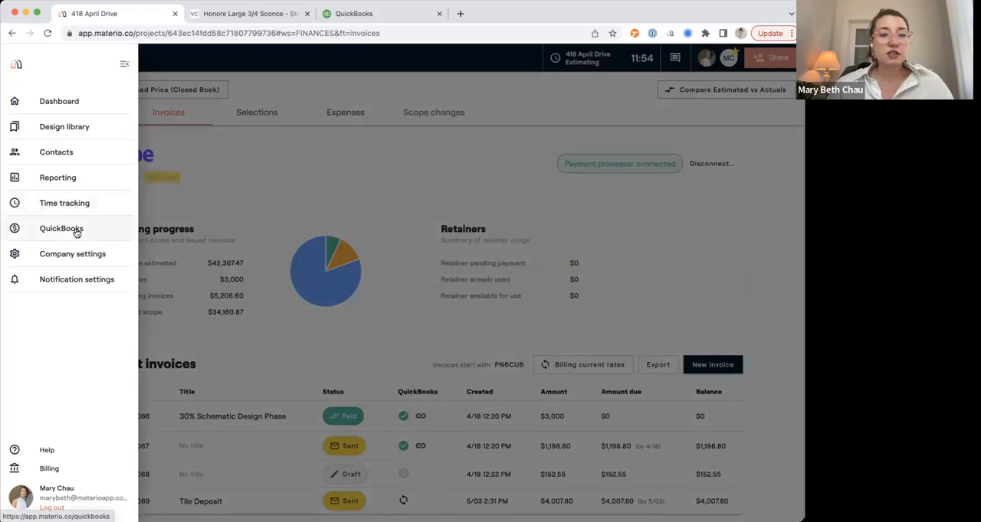
click(75, 230)
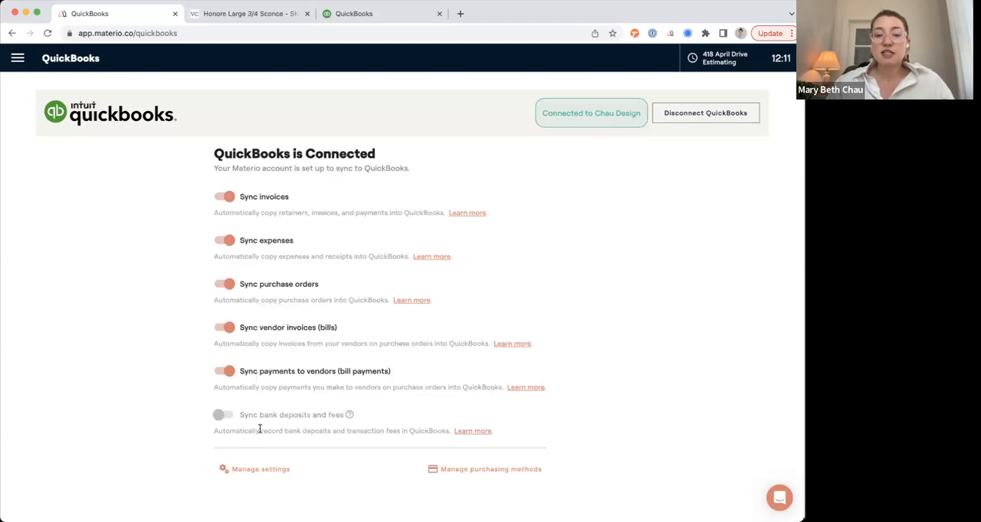
click(463, 472)
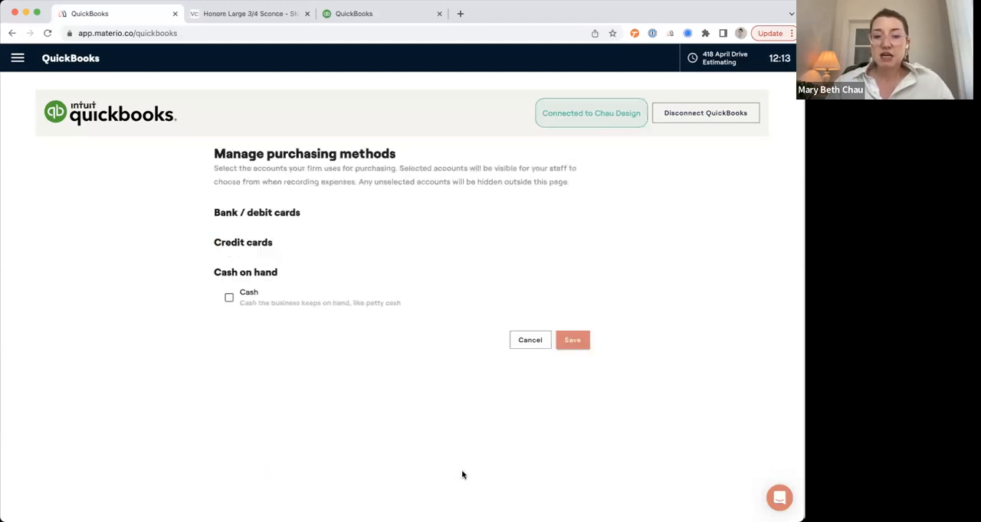
click(530, 342)
Review the QuickBooks income and expense accounts for each category, keeping Cost of goods sold for Products, and update the accounts.
click(258, 470)
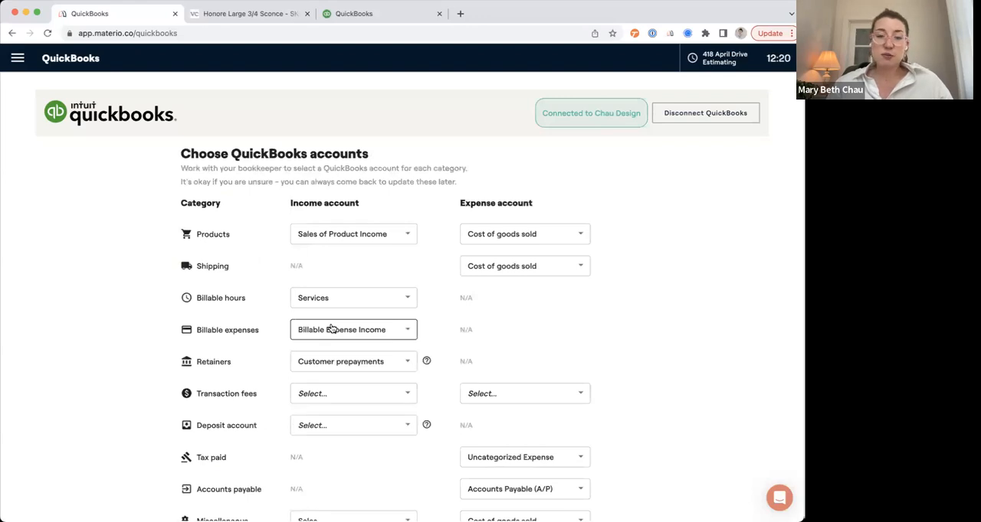
scroll(360, 327, down, 1)
scroll(361, 331, up, 1)
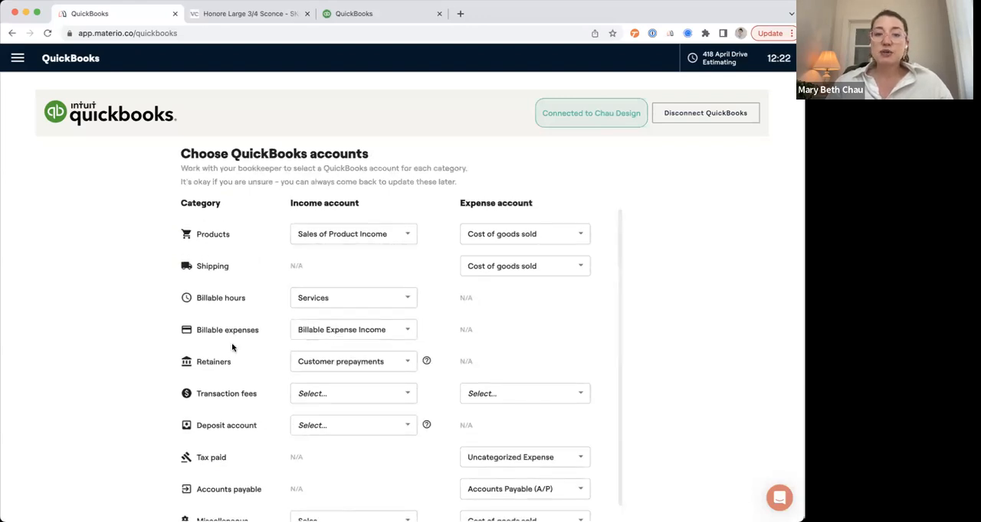
scroll(234, 351, down, 1)
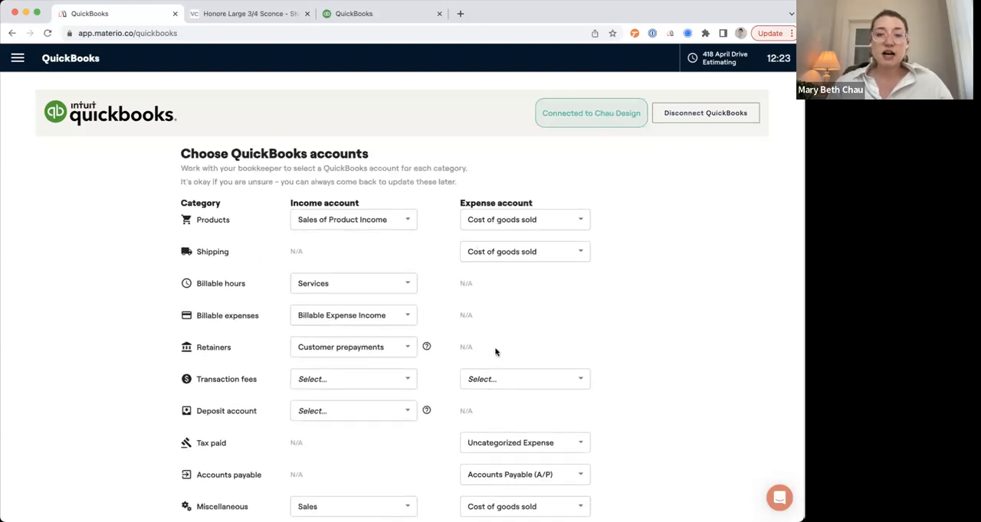
click(518, 218)
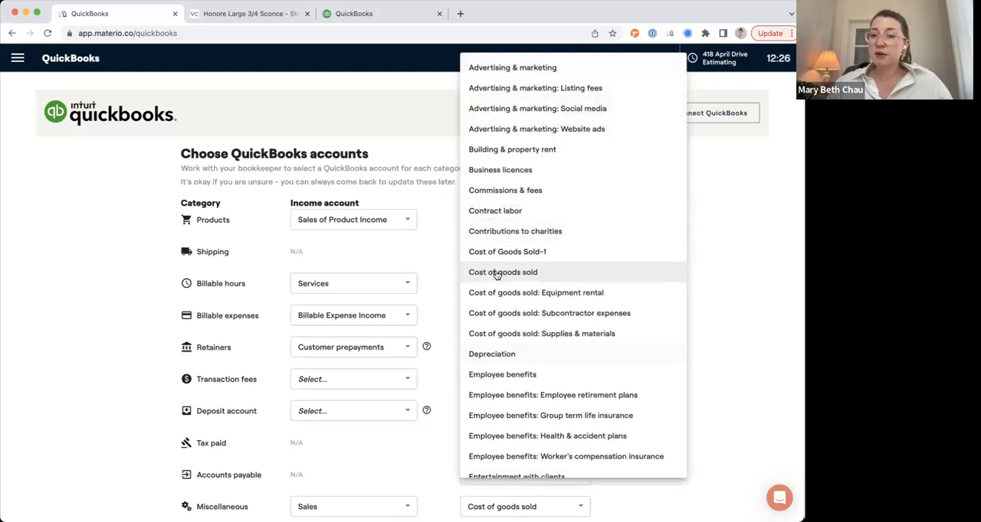
click(443, 251)
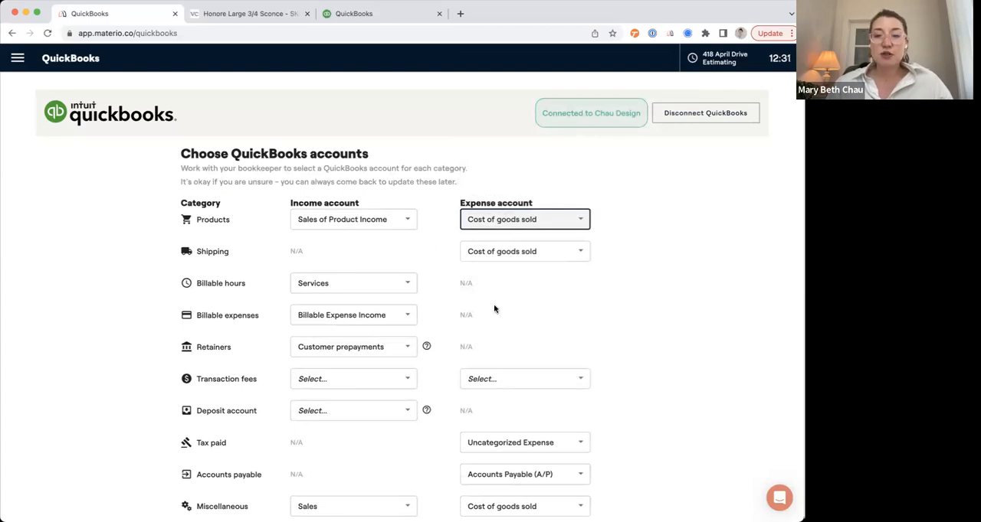
scroll(495, 309, down, 1)
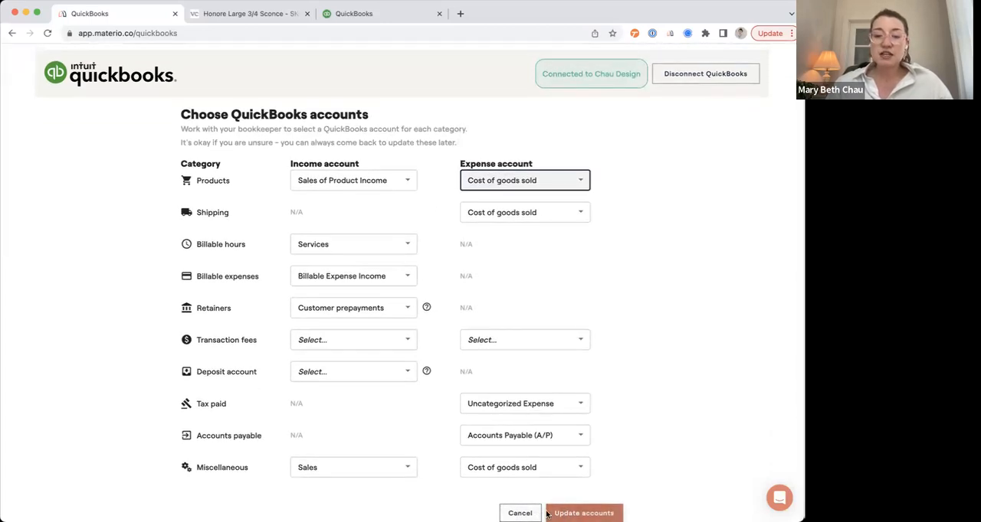
click(553, 513)
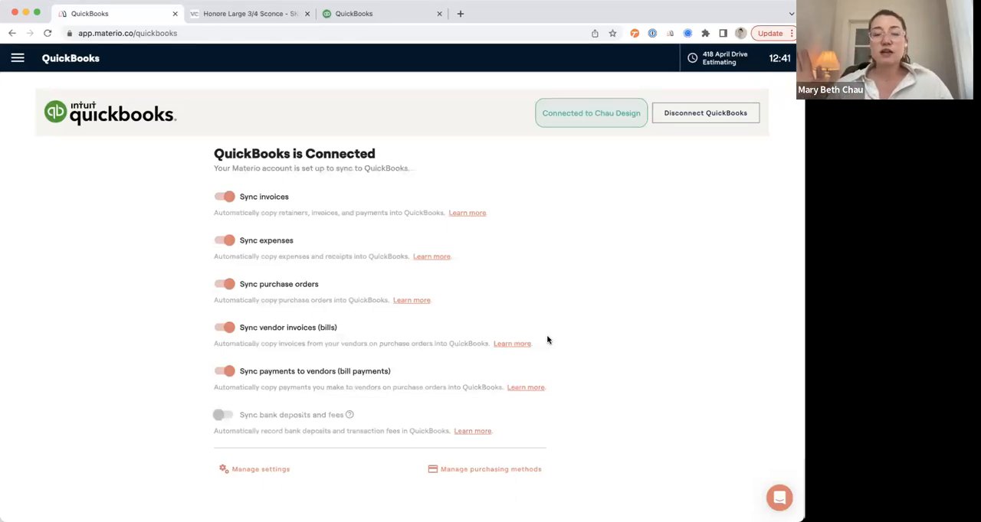
click(17, 59)
click(58, 106)
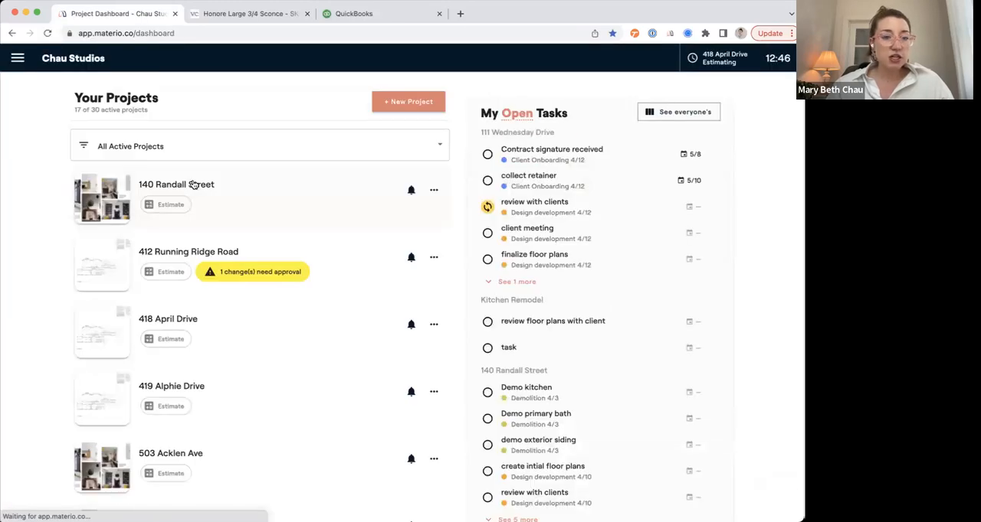
click(216, 319)
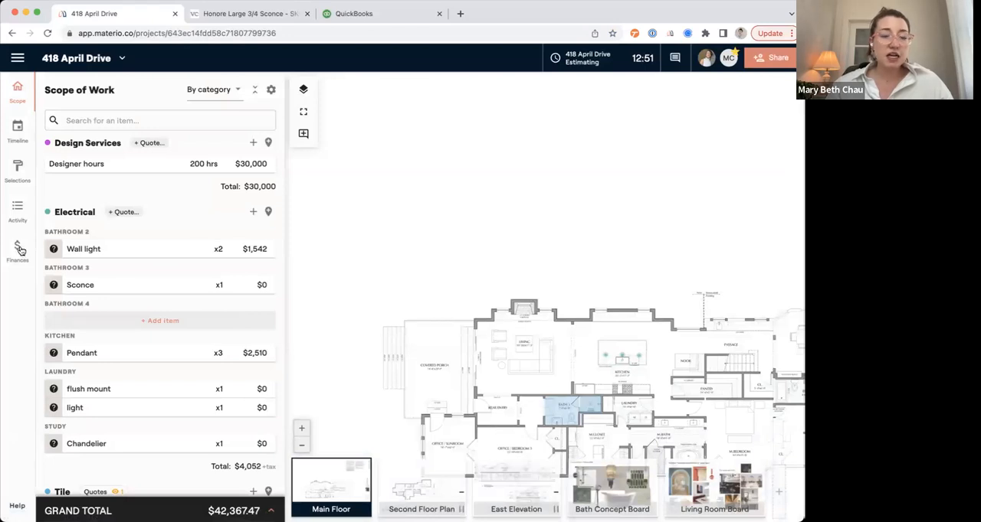
click(21, 175)
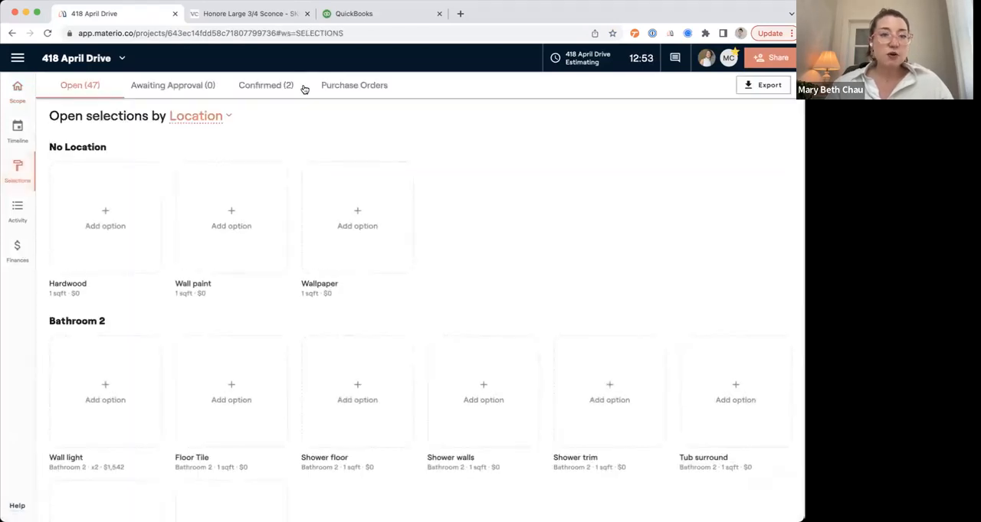
click(272, 92)
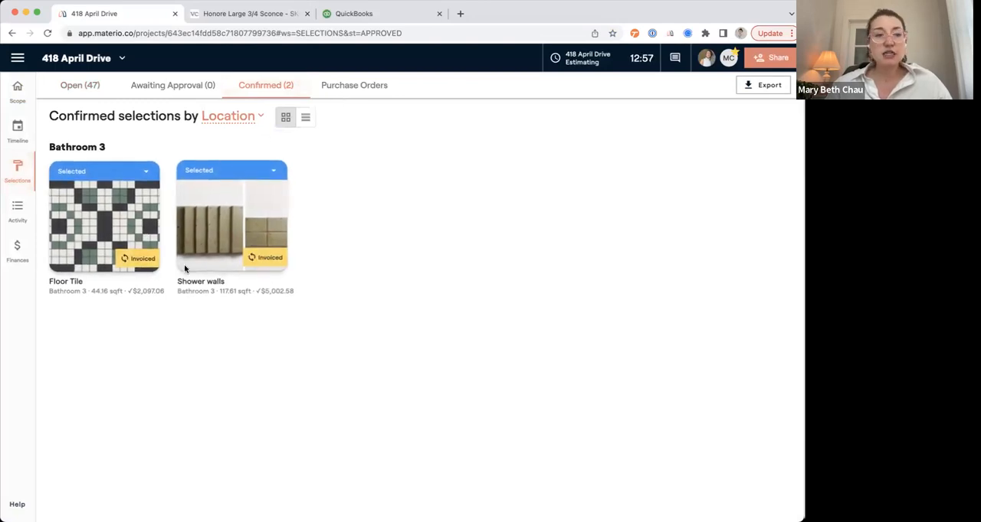
Record a manual payment of $4,007.80 on the project's Tile Deposit invoice without sending a payment confirmation.
click(17, 251)
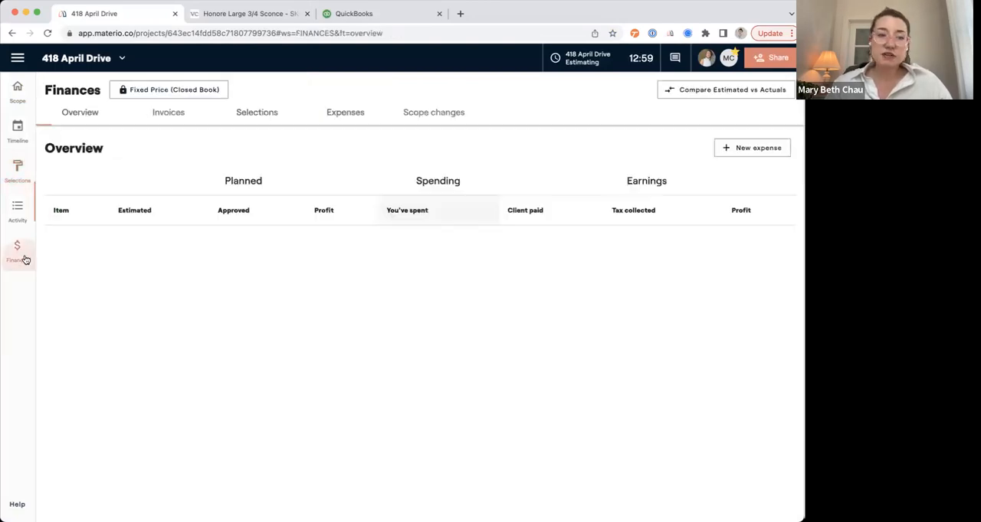
click(169, 112)
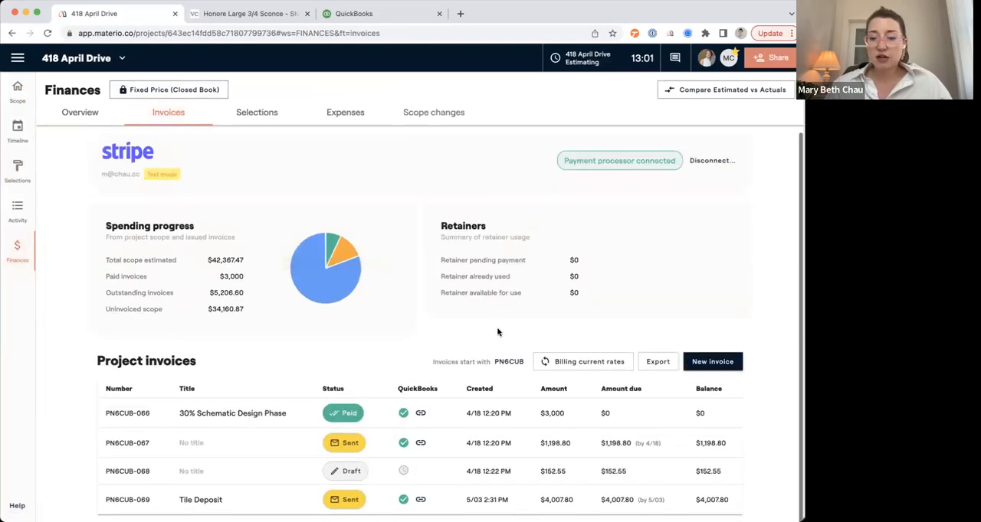
click(446, 507)
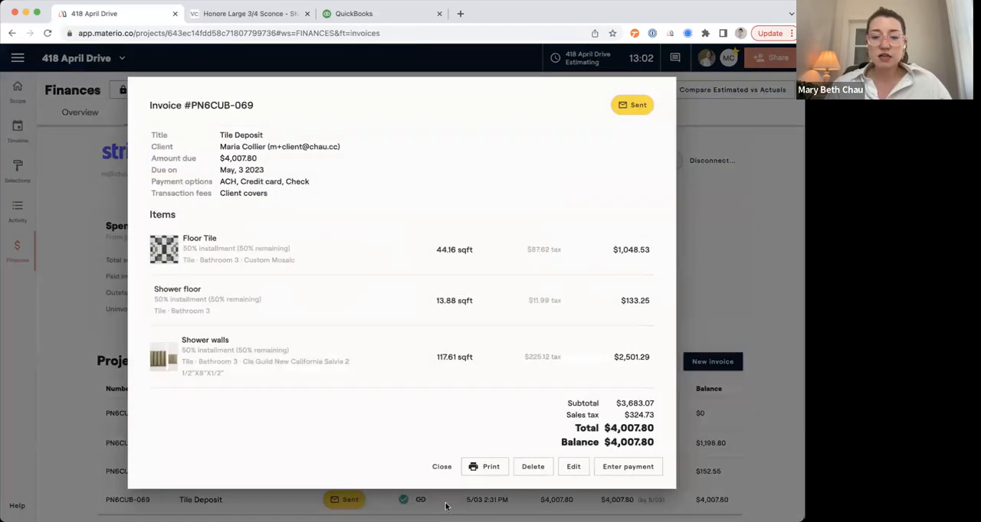
click(619, 466)
click(337, 318)
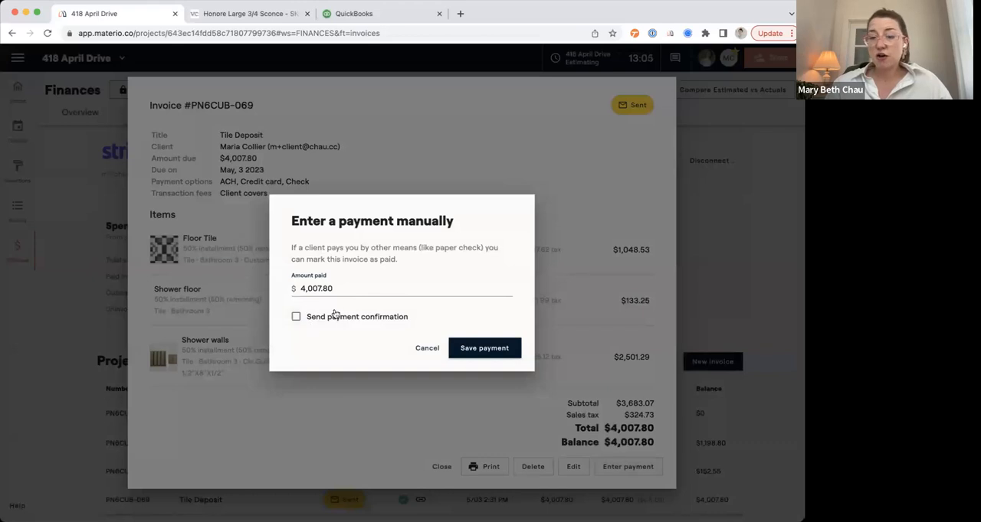
click(475, 348)
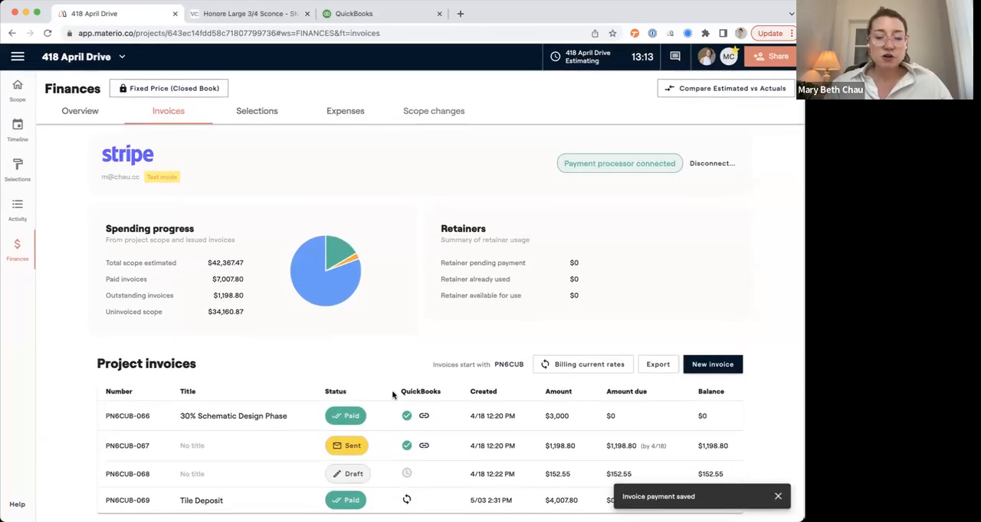
Open the 30% Schematic Design Phase invoice in QuickBooks and examine its line items.
click(427, 422)
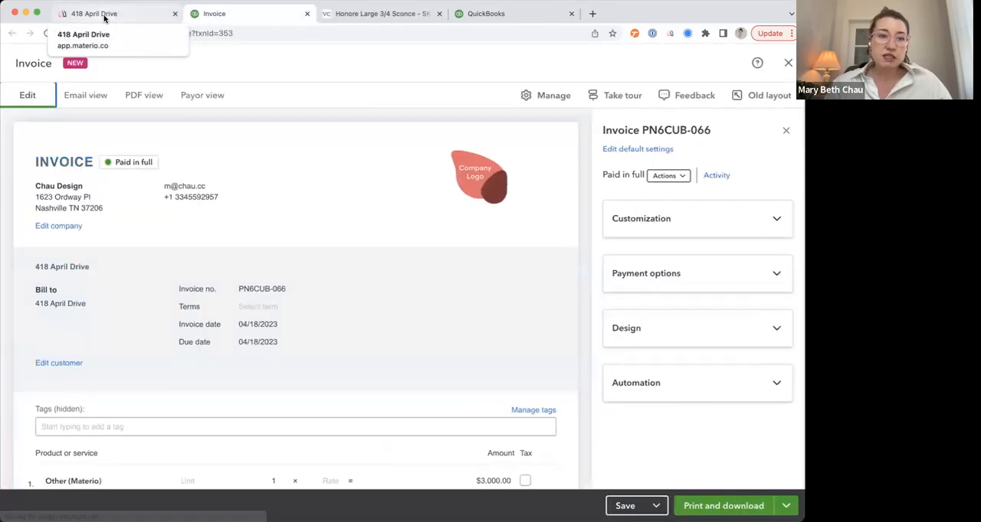
scroll(170, 297, down, 5)
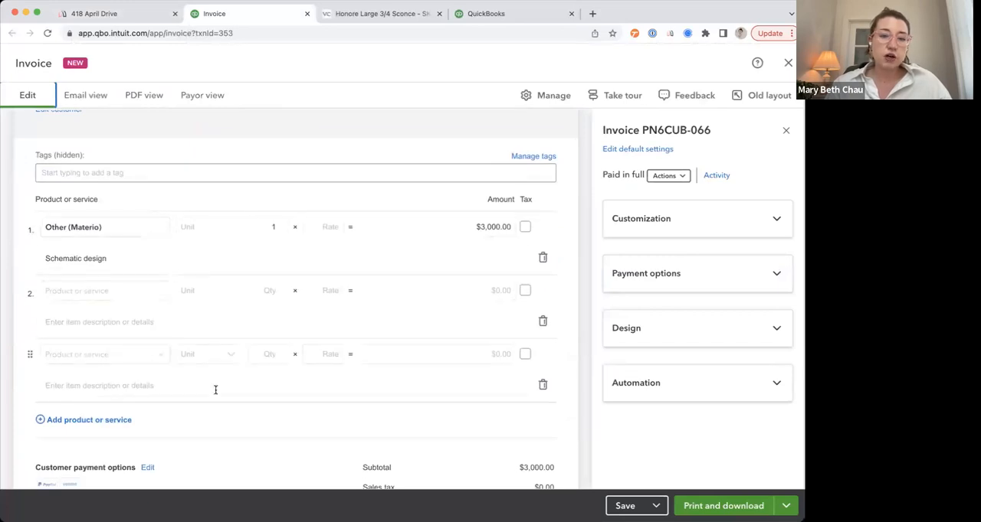
click(92, 14)
mouse_move(330, 303)
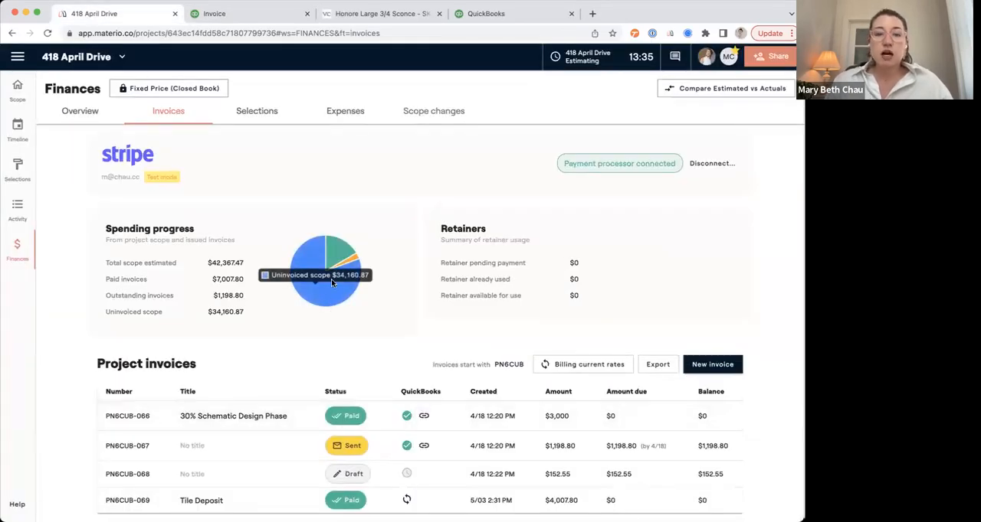
click(19, 177)
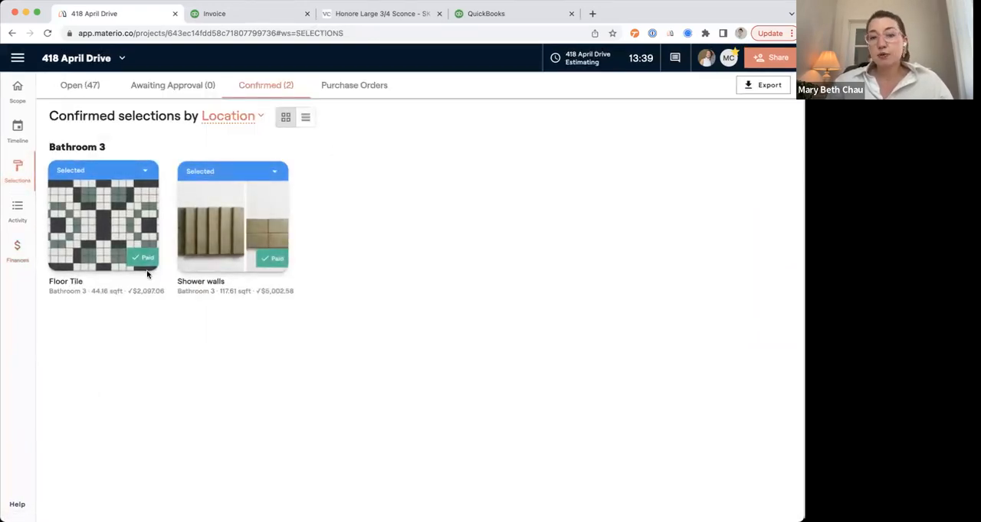
click(354, 90)
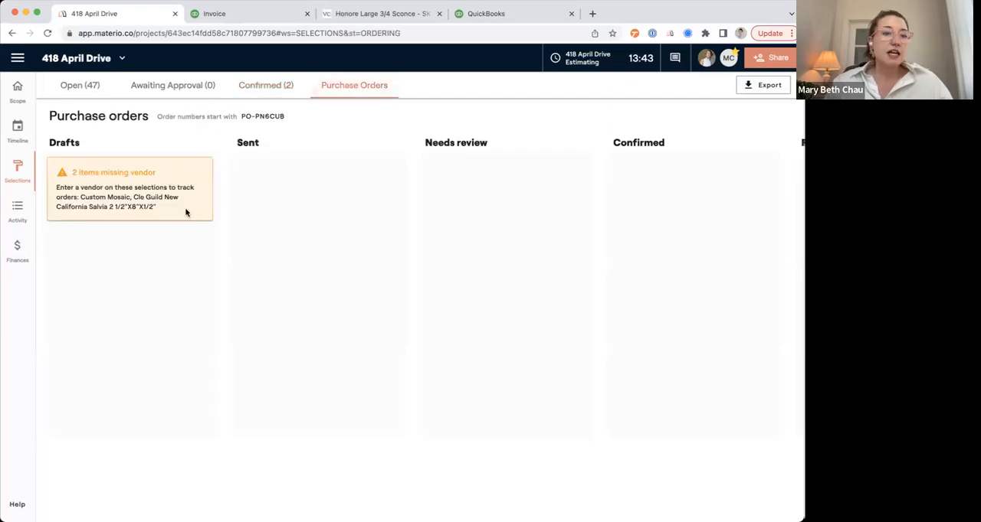
Set Cle Tile as the vendor of the confirmed Shower walls tile, apply the change to the library, and review the selection's sourcing.
click(273, 89)
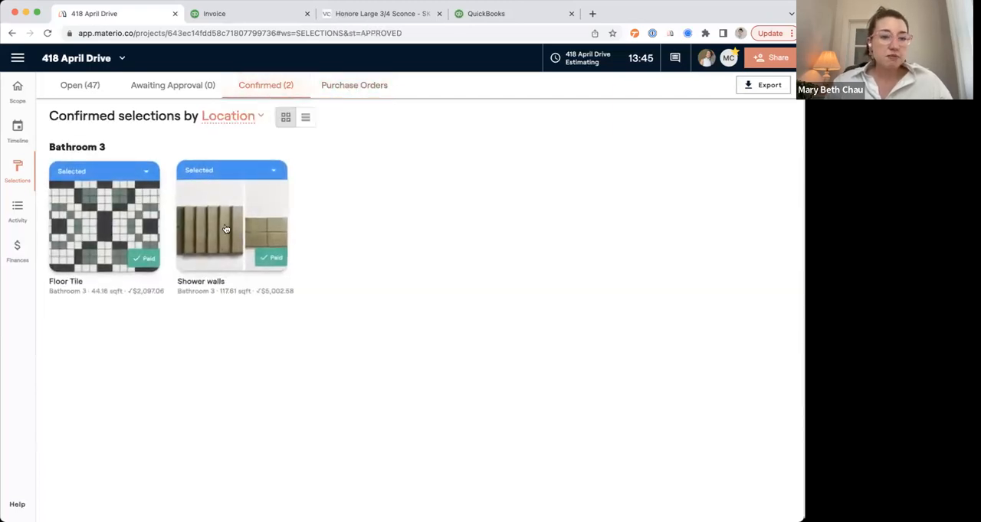
click(228, 239)
click(443, 482)
click(498, 315)
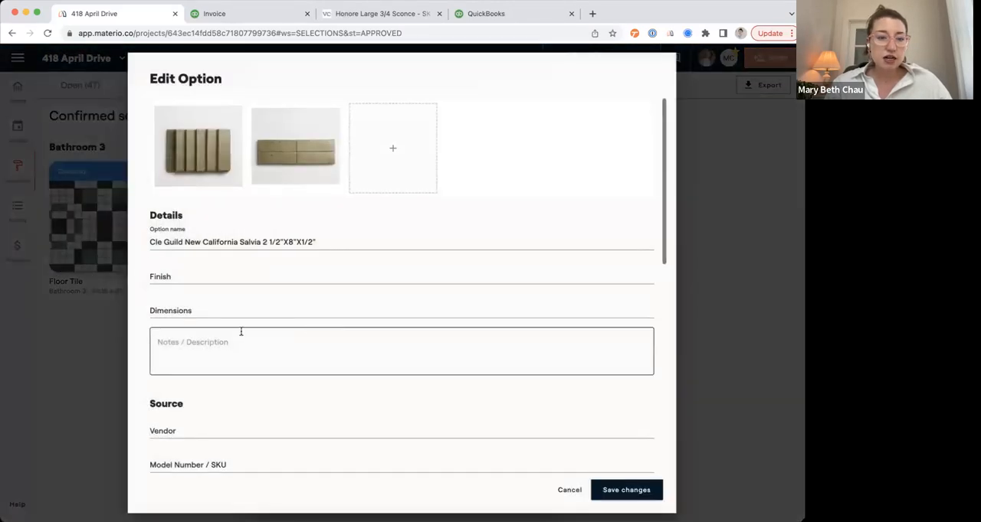
click(219, 429)
text(cle)
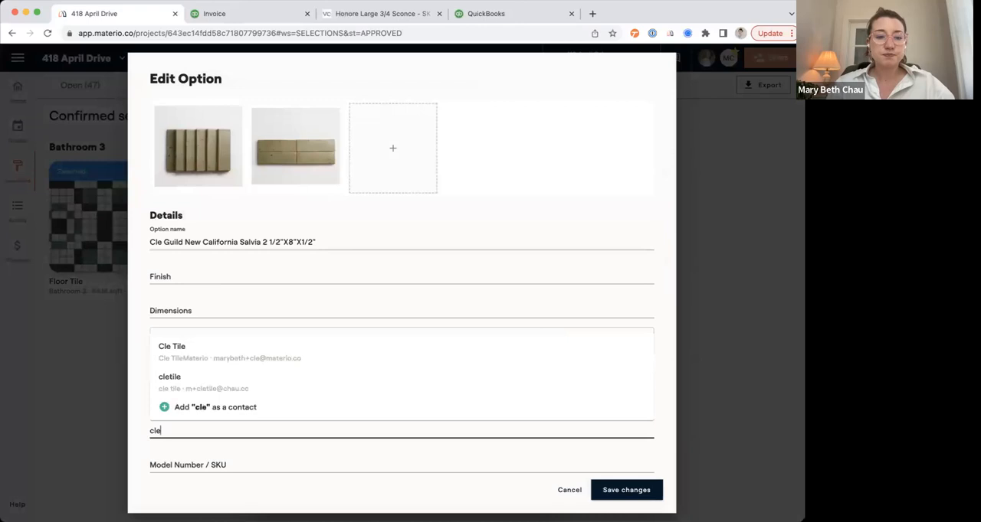
click(212, 350)
click(609, 490)
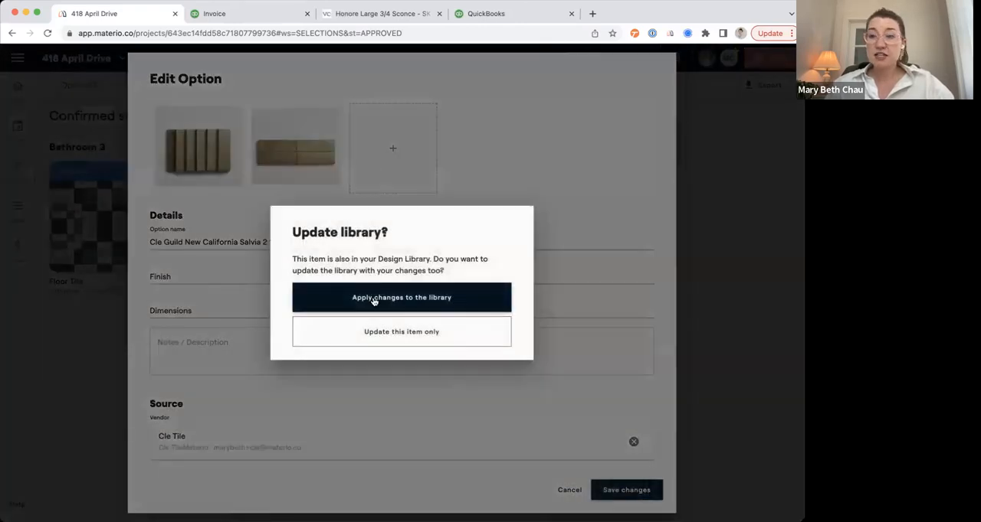
click(374, 299)
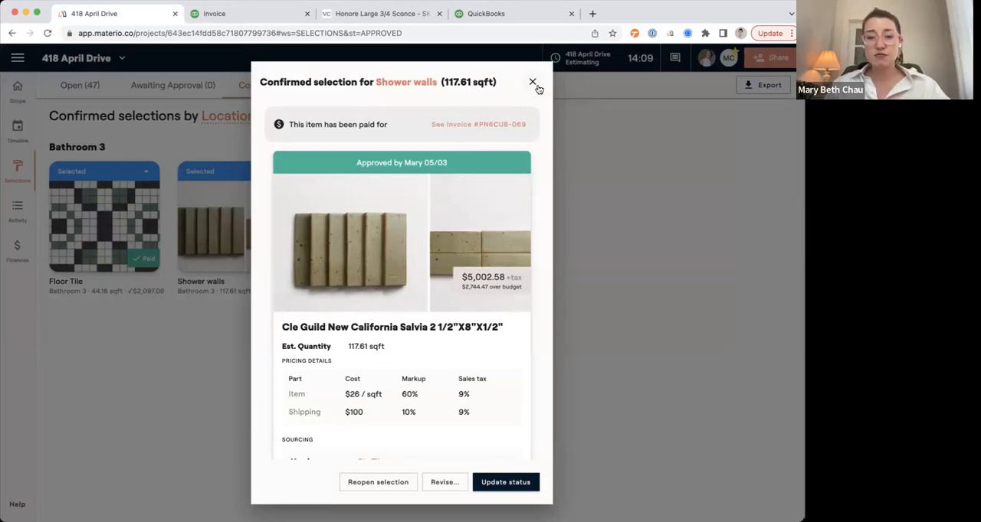
scroll(500, 319, down, 3)
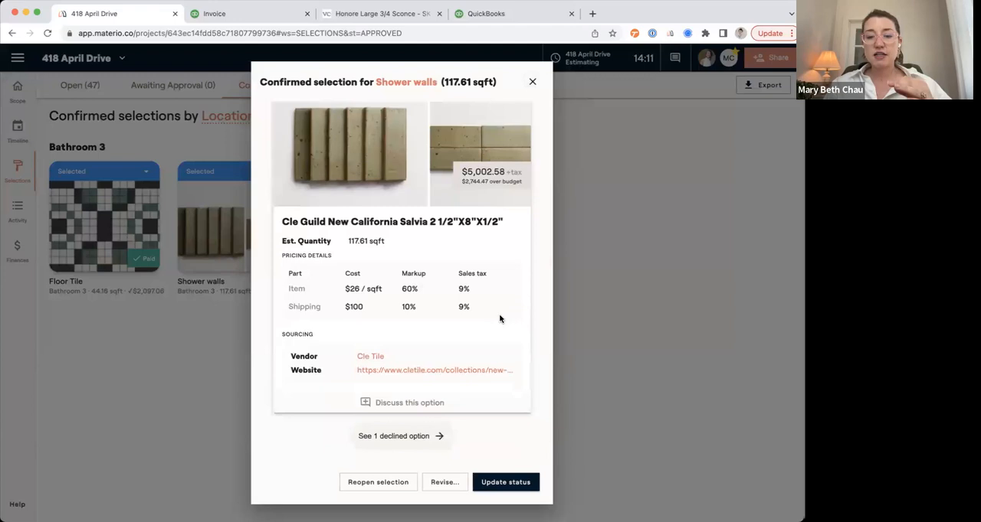
scroll(501, 358, up, 1)
scroll(501, 357, up, 5)
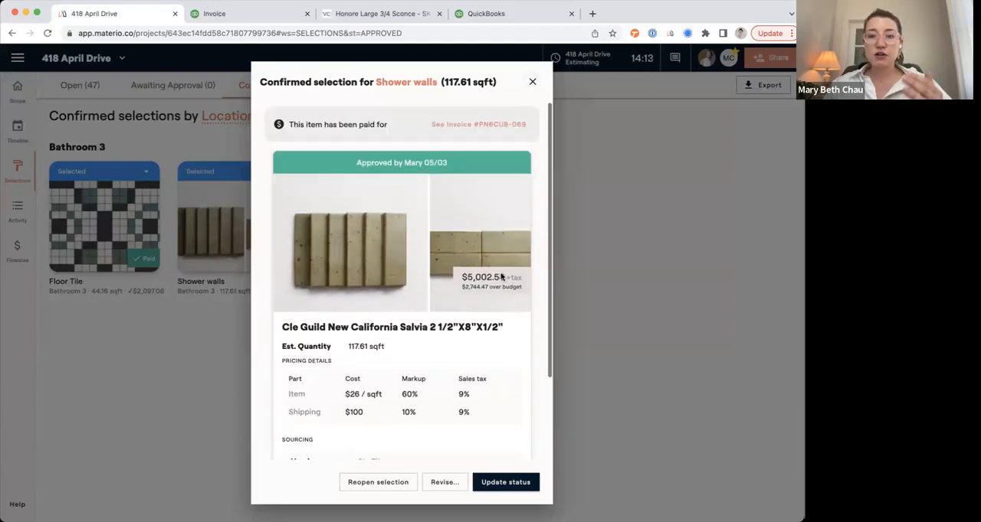
click(532, 82)
Record an already placed Cle Tile order for the Cle Guild New California Salvia tile with FlooringQuoteSample.pdf attached.
click(341, 88)
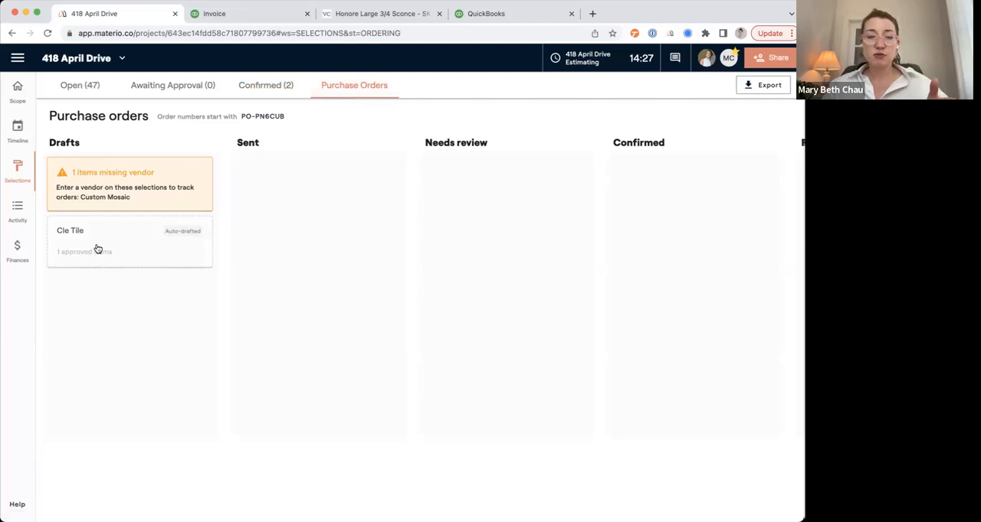
click(96, 249)
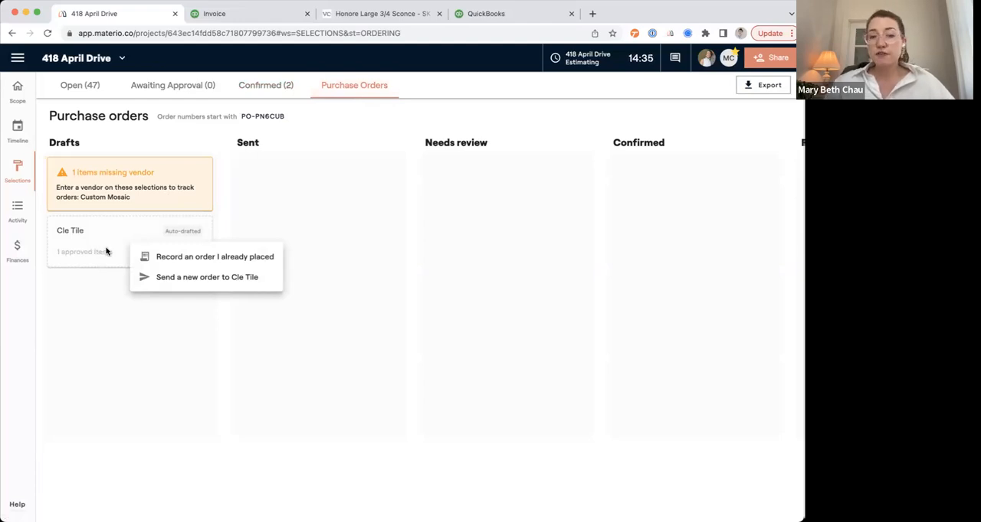
click(181, 259)
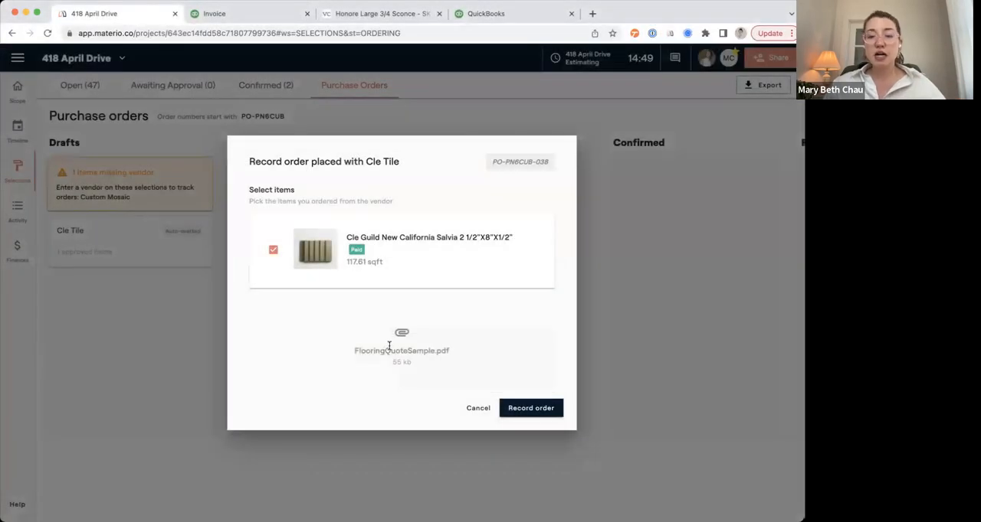
click(527, 408)
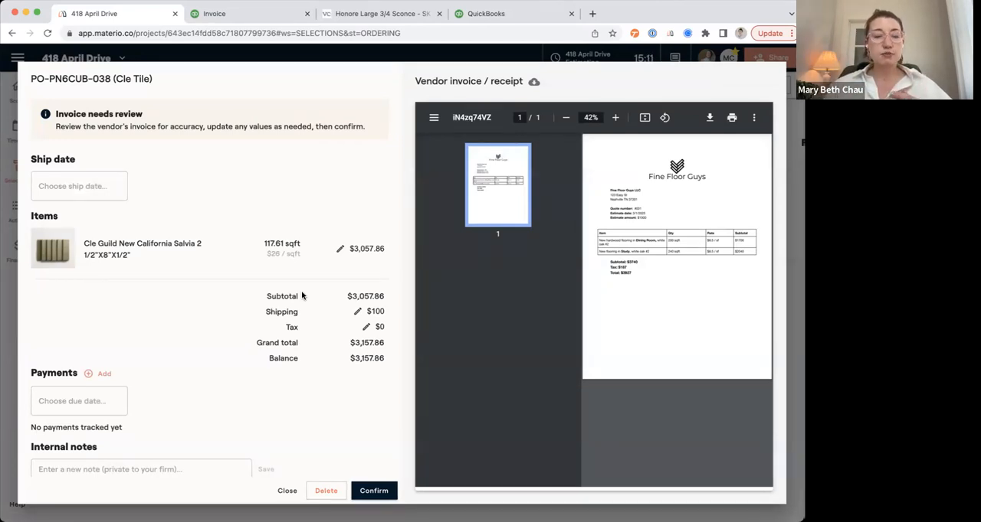
Set the tile's confirmed amount to $3,020 and the shipping to $130 on the Cle Tile order.
click(336, 252)
double_click(360, 283)
text(302)
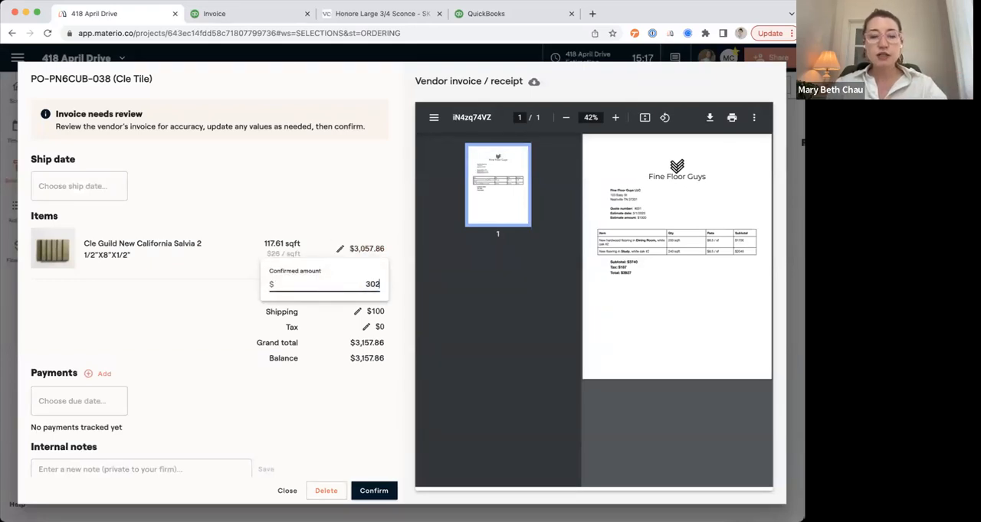
key(Return)
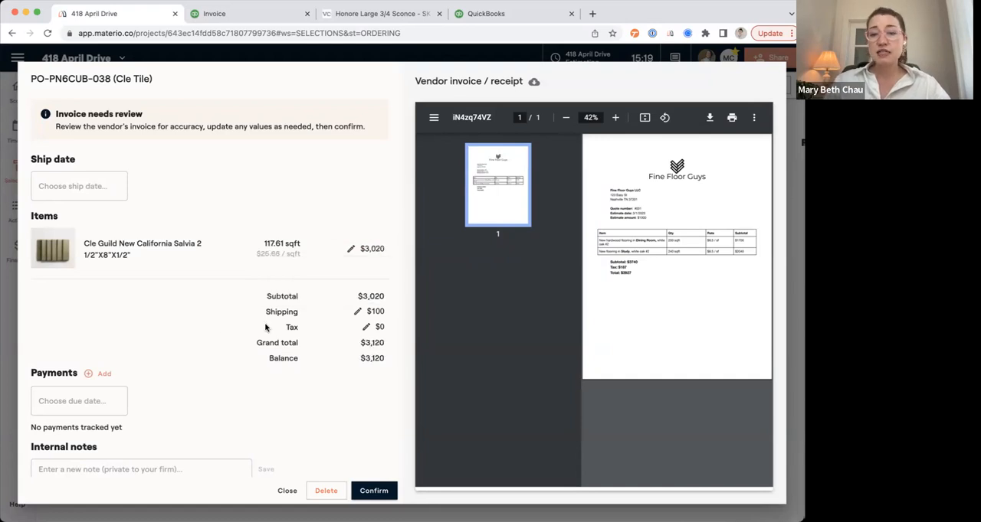
click(356, 313)
double_click(366, 347)
text(130)
key(Return)
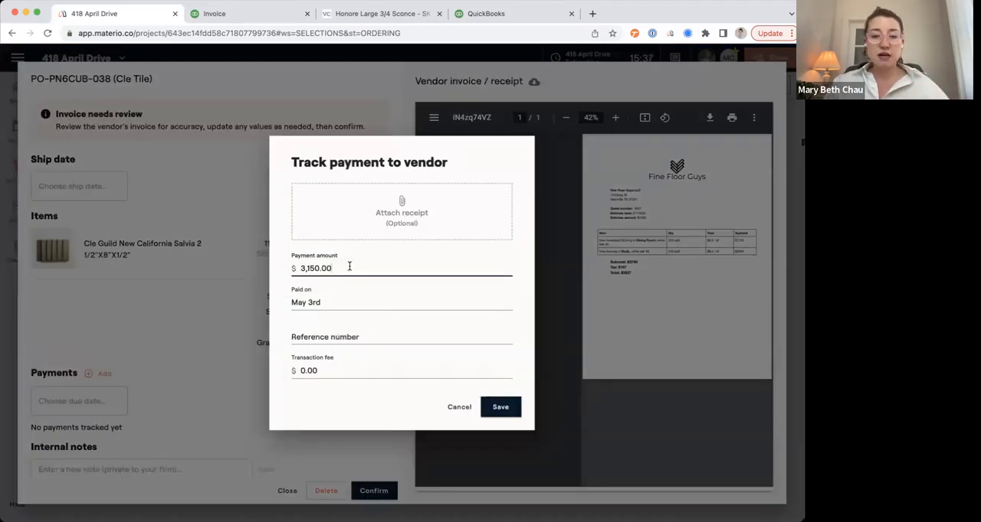
Track a $3,150.00 vendor payment with FlooringQuoteSample.pdf as receipt and a reference number, and confirm the Cle Tile order.
click(359, 201)
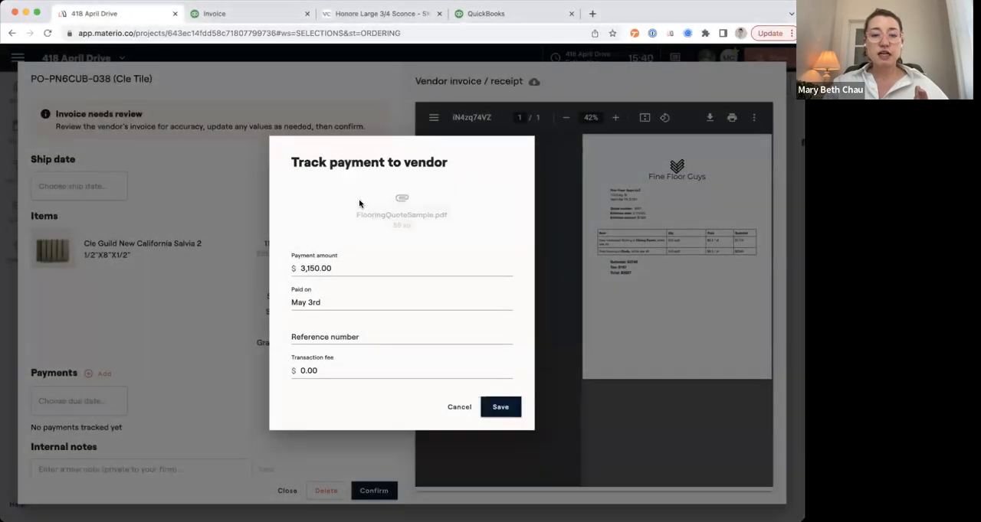
click(350, 335)
text(434324)
click(337, 370)
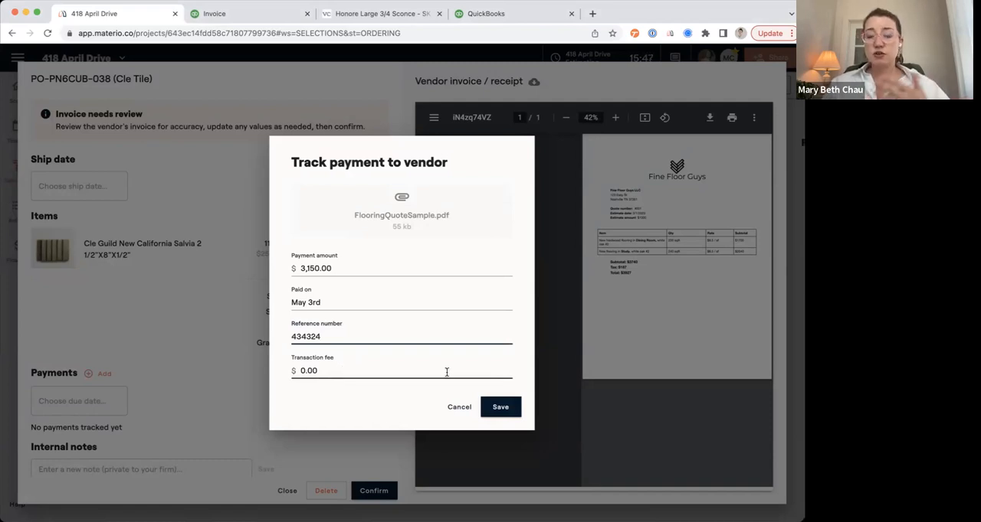
click(502, 407)
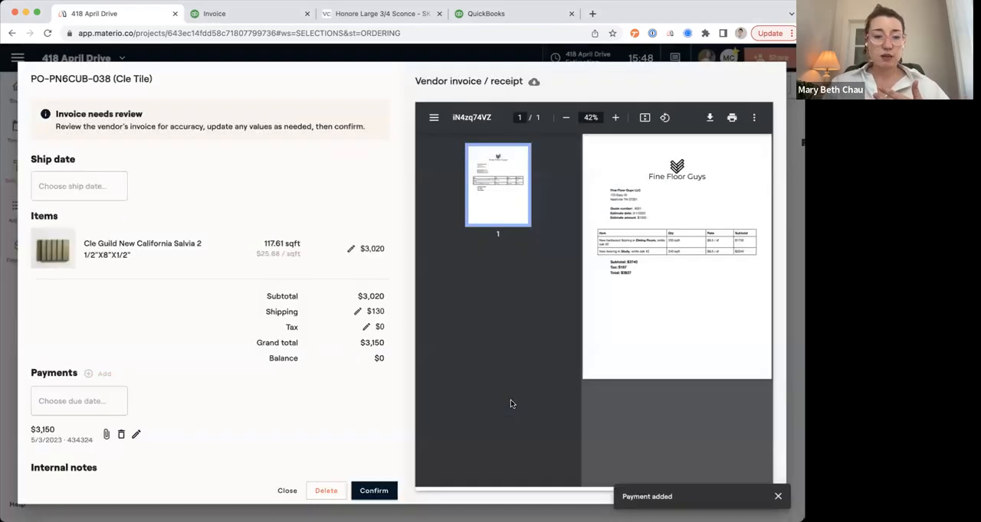
click(374, 491)
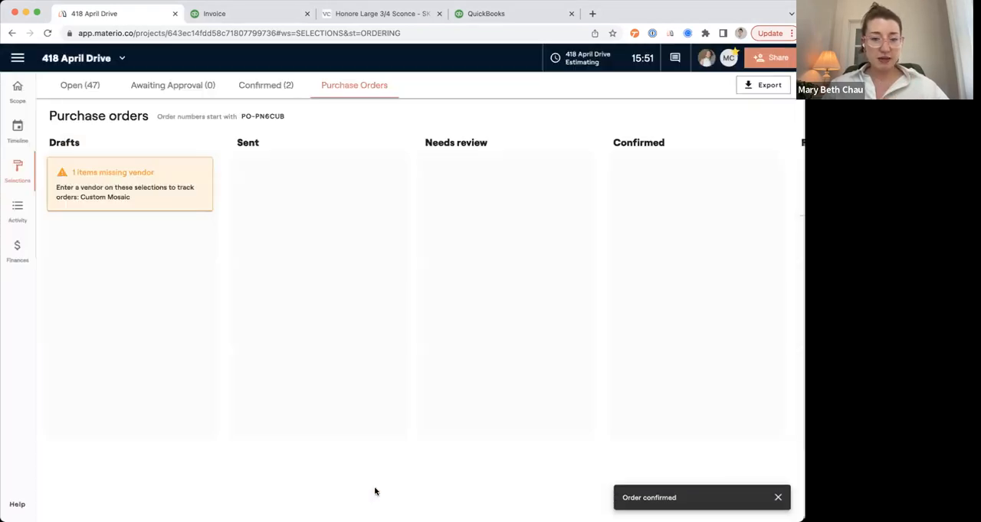
Delete the tracked vendor payment and the fully paid Cle Tile purchase order.
scroll(599, 302, right, 5)
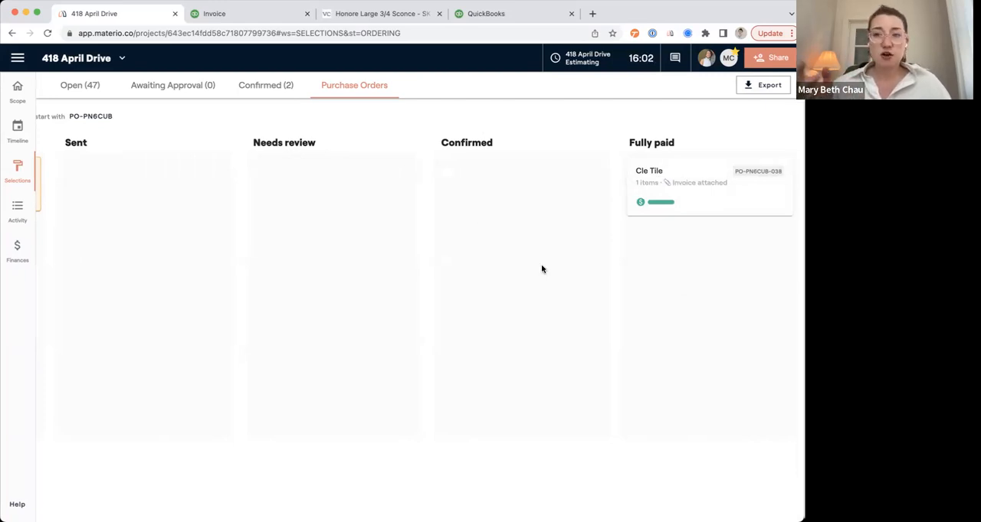
click(728, 198)
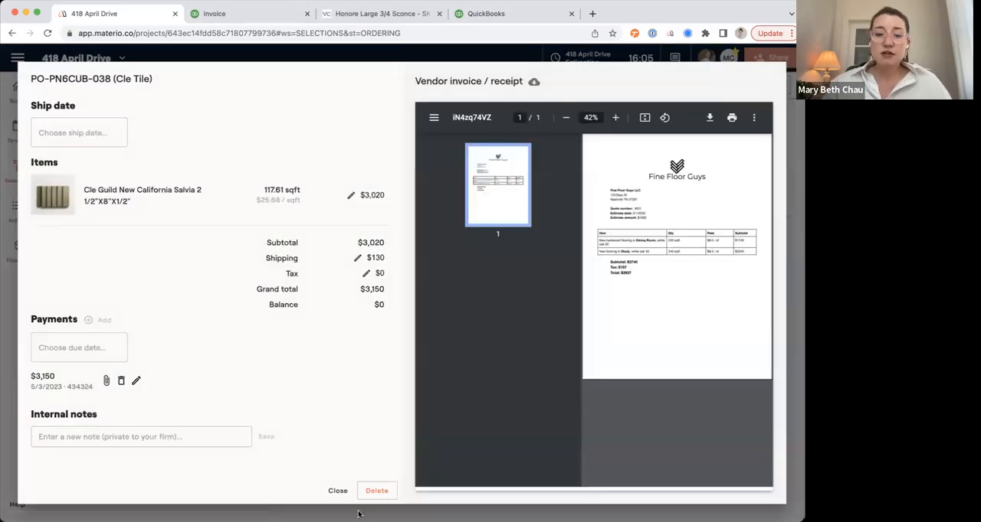
click(373, 490)
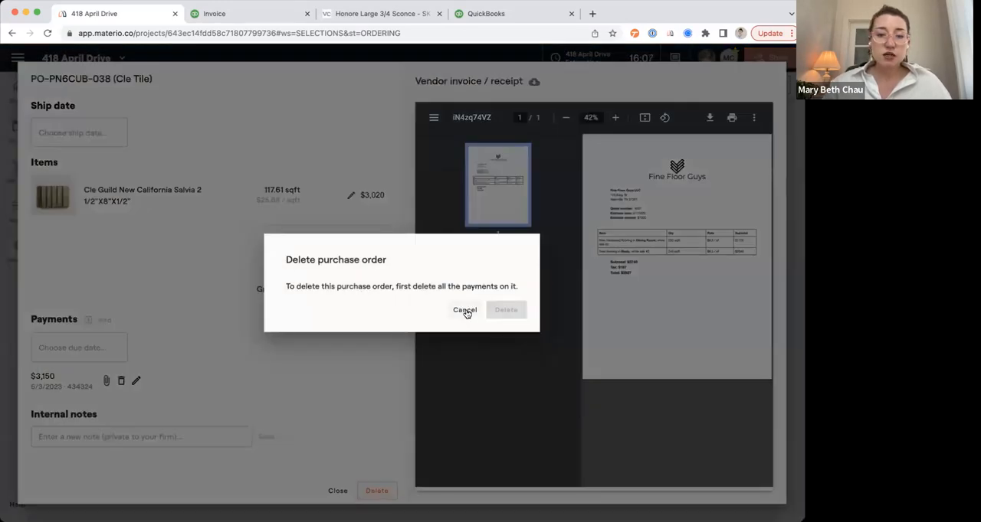
click(465, 313)
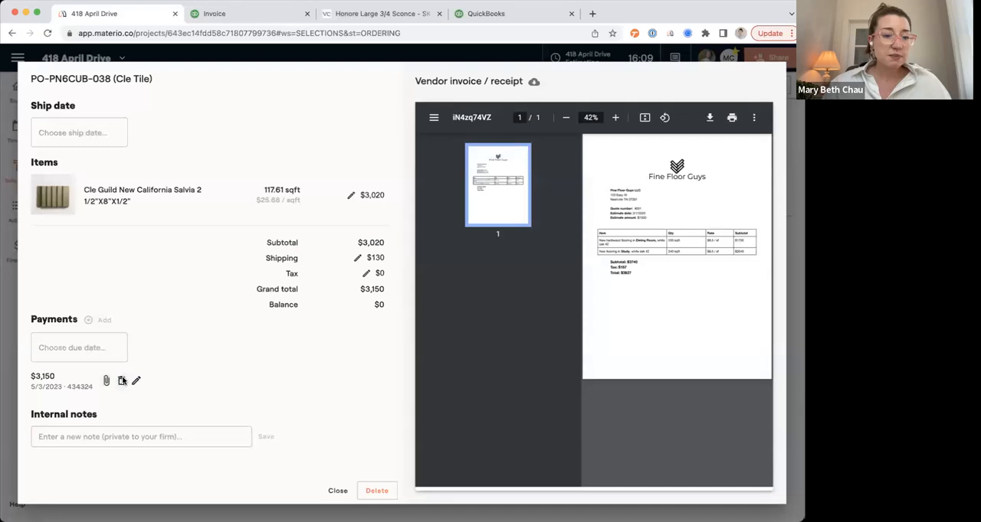
click(120, 380)
click(458, 314)
click(377, 490)
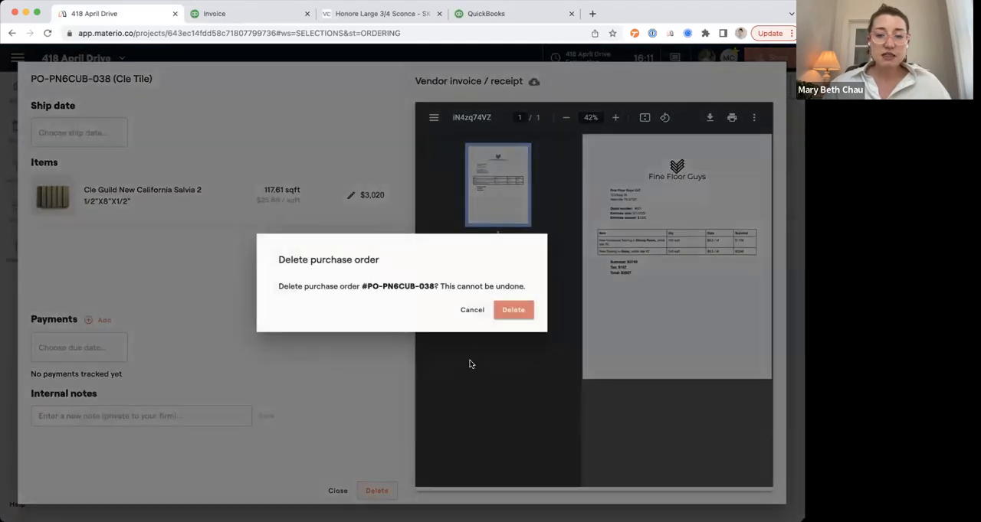
click(511, 310)
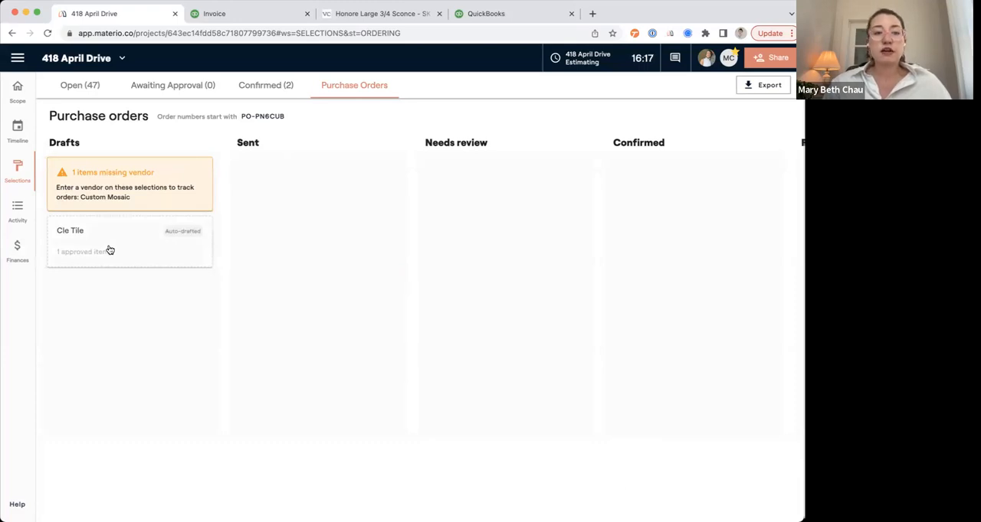
Send Cle Tile a new order for the Cle Guild New California Salvia tile, shipped to the receiver Jim's Receiving.
click(112, 244)
click(192, 279)
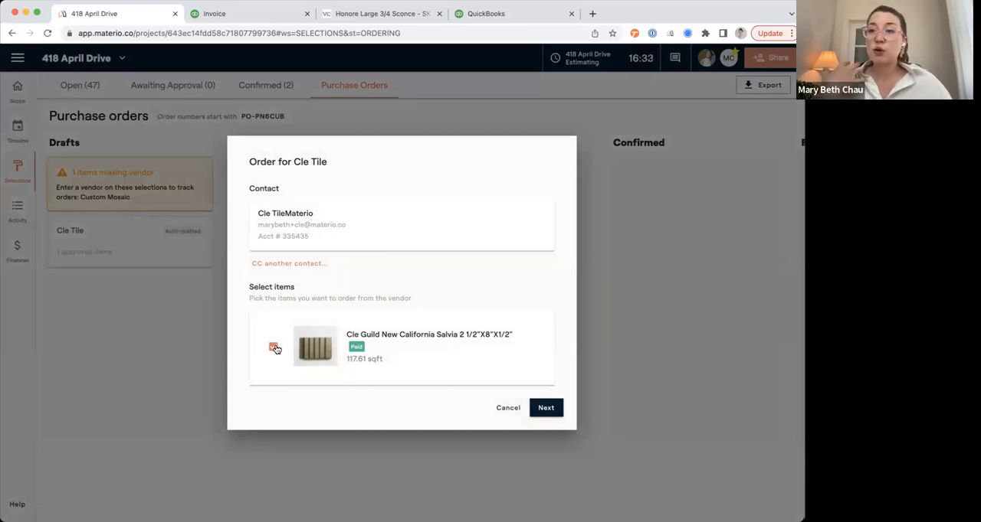
click(545, 407)
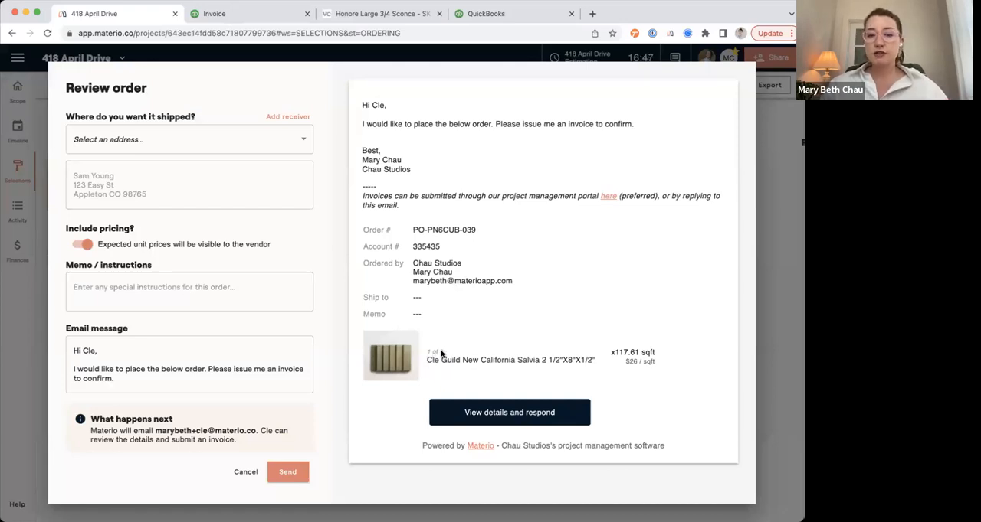
click(274, 138)
click(197, 179)
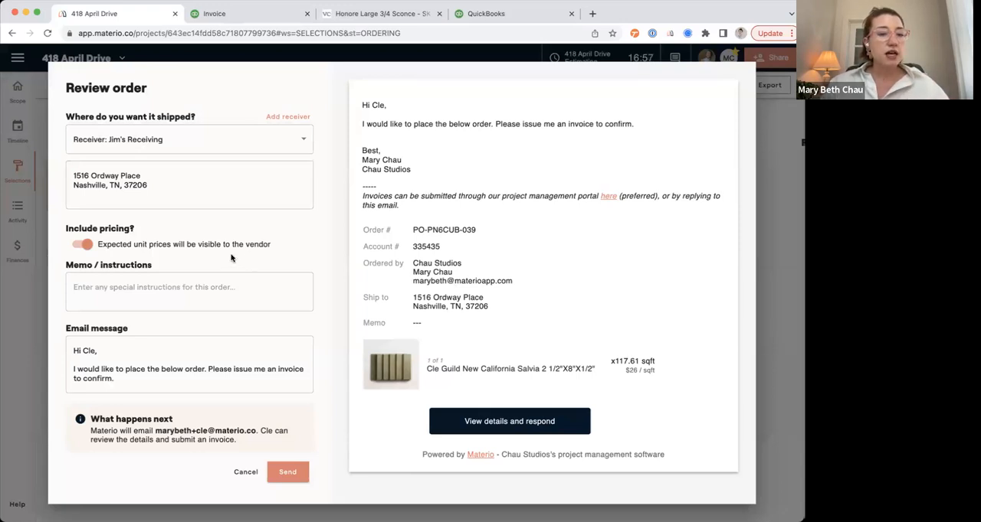
click(100, 291)
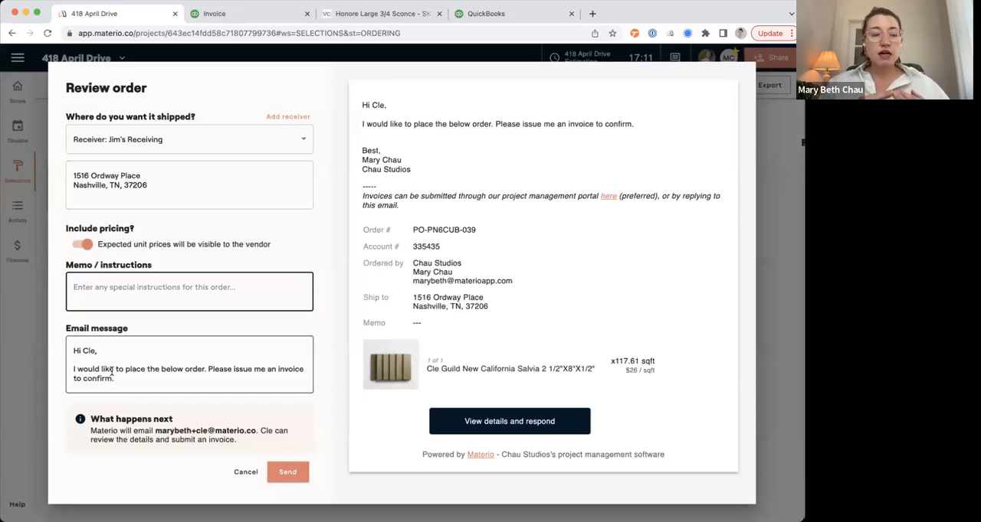
click(190, 141)
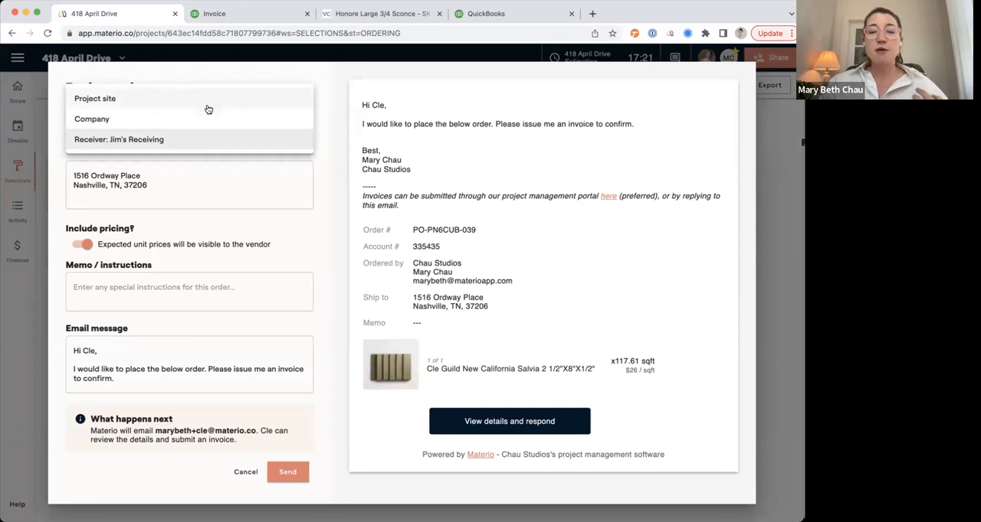
click(163, 188)
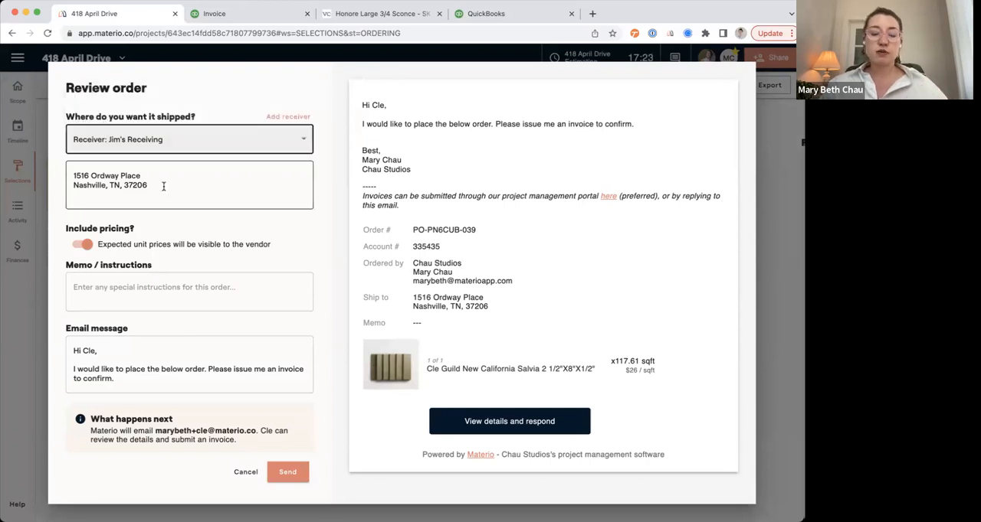
click(286, 474)
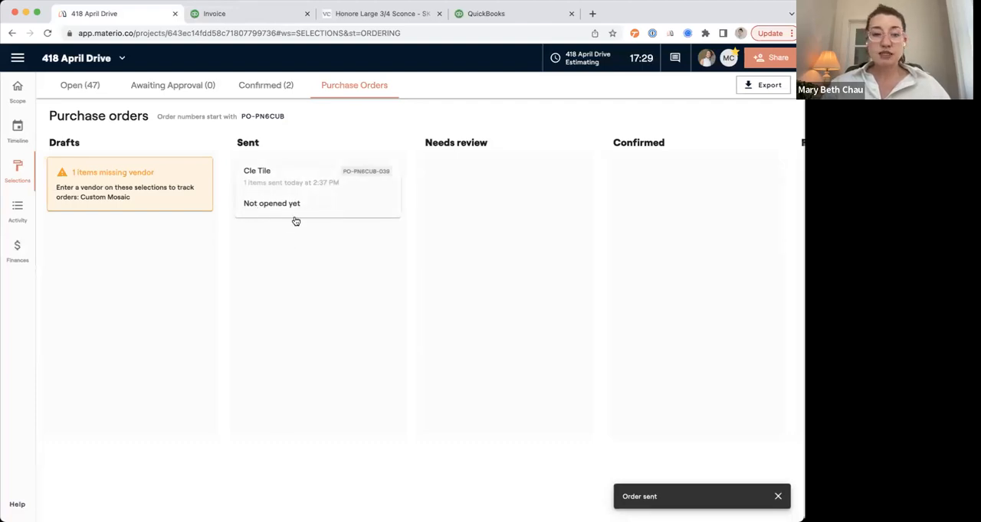
Open the sent Cle Tile order to examine it, and return to the purchase orders.
click(320, 215)
click(341, 494)
click(238, 493)
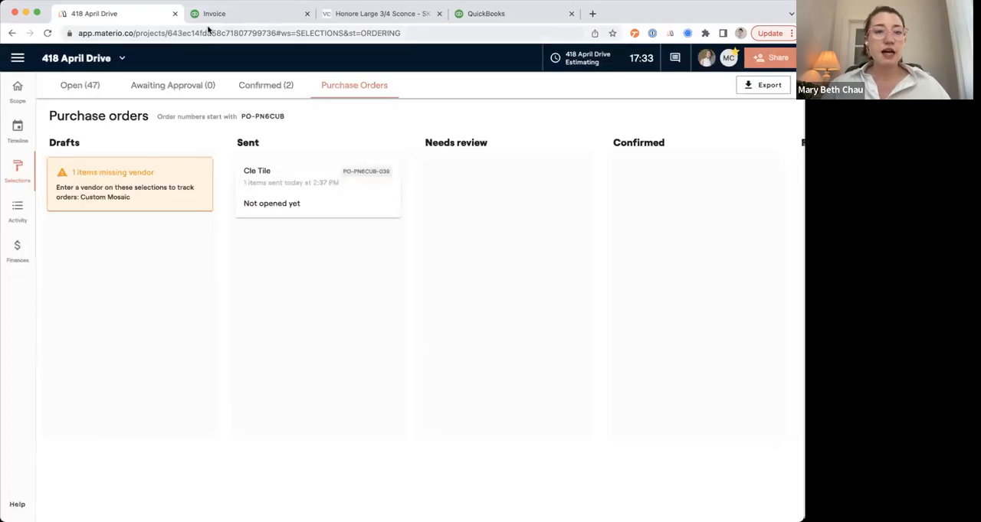
Open the Cle Tile order's vendor response page in the other browser tab and attach FlooringQuoteSample.pdf as the invoice.
click(240, 17)
click(240, 33)
key(Return)
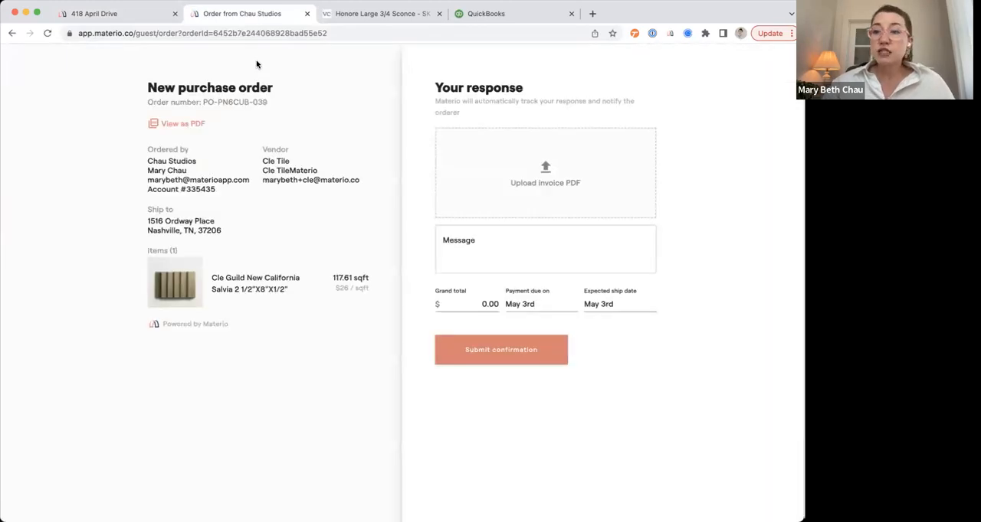
click(550, 170)
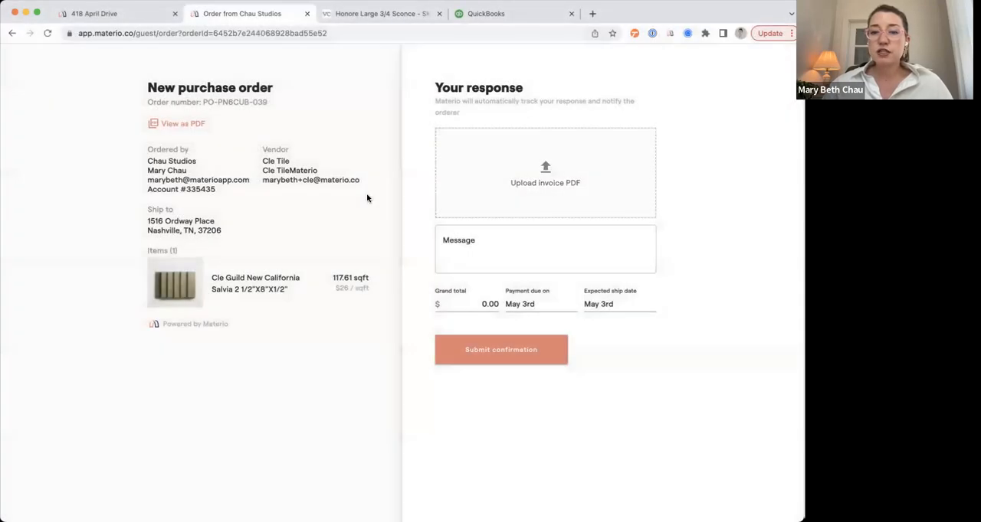
click(472, 249)
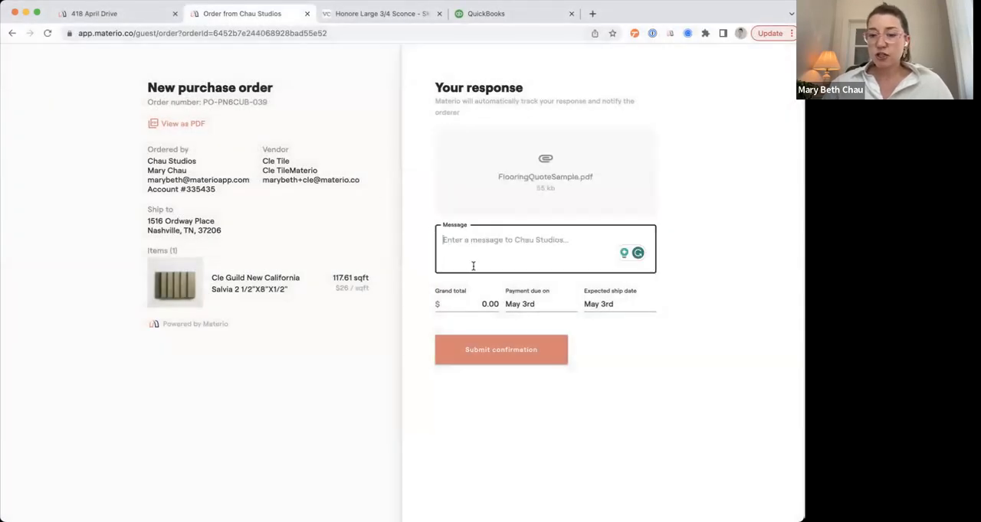
Submit the vendor confirmation with a $3,210.00 grand total, payment due May 17th and expected ship date May 24th.
click(480, 304)
text(3210)
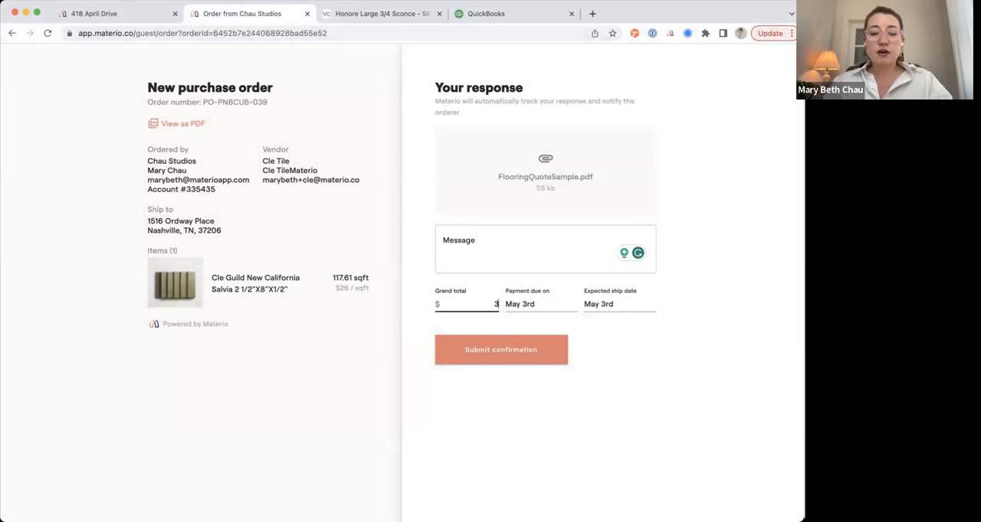
click(519, 308)
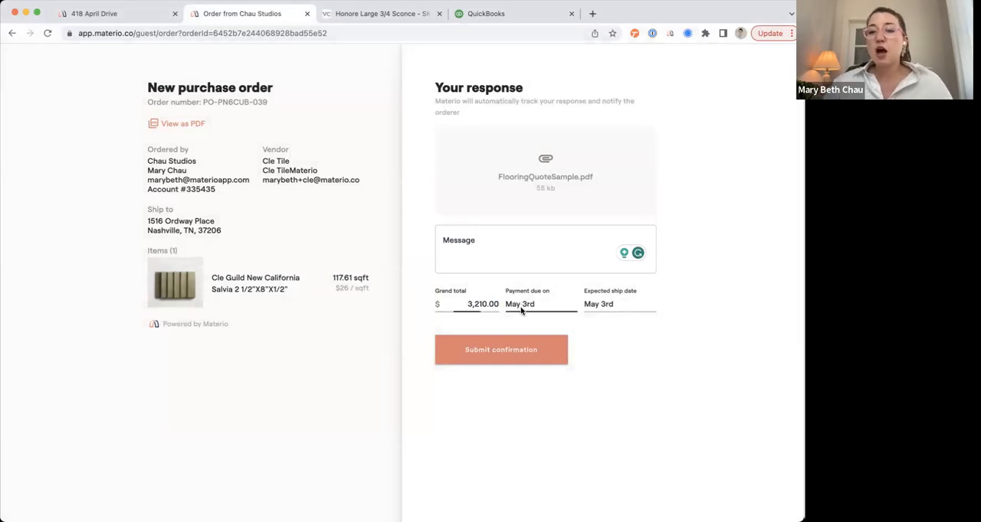
click(443, 283)
click(600, 304)
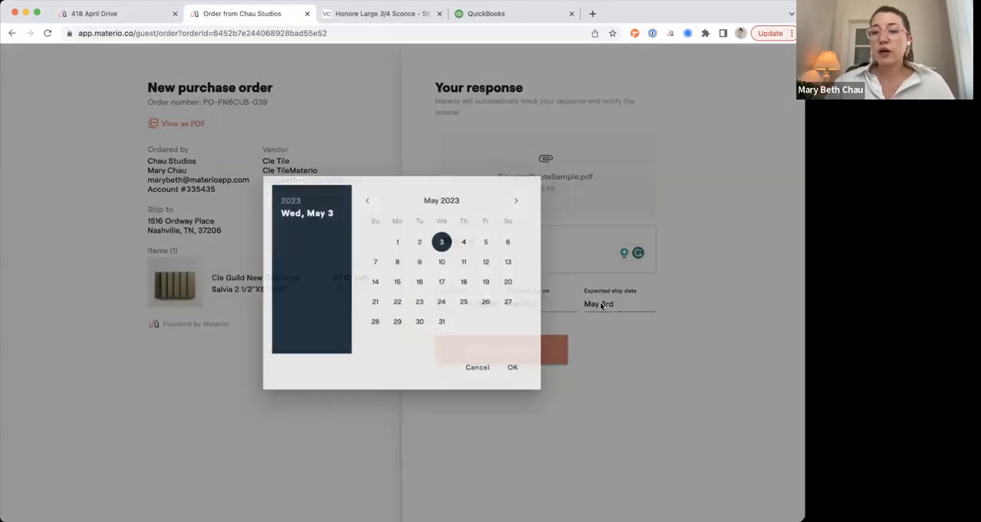
click(443, 301)
click(512, 367)
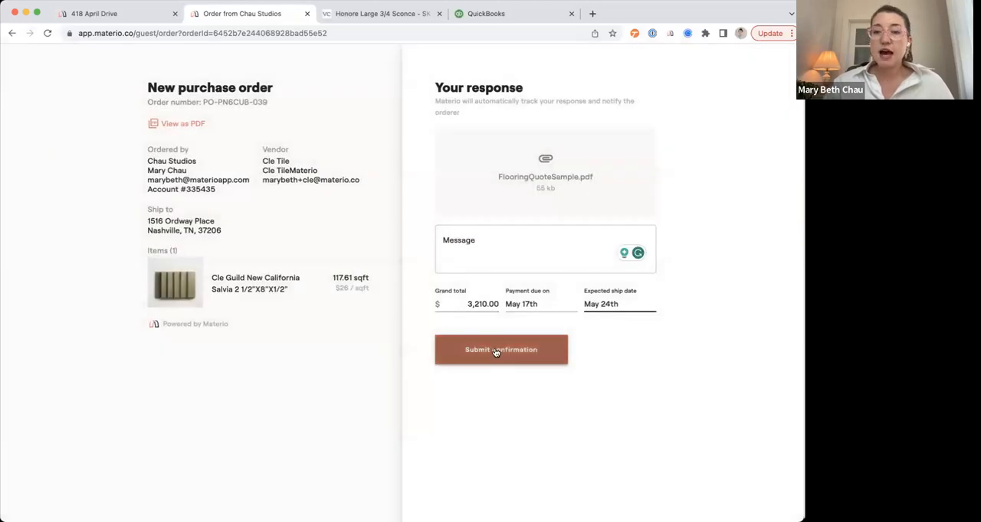
click(495, 350)
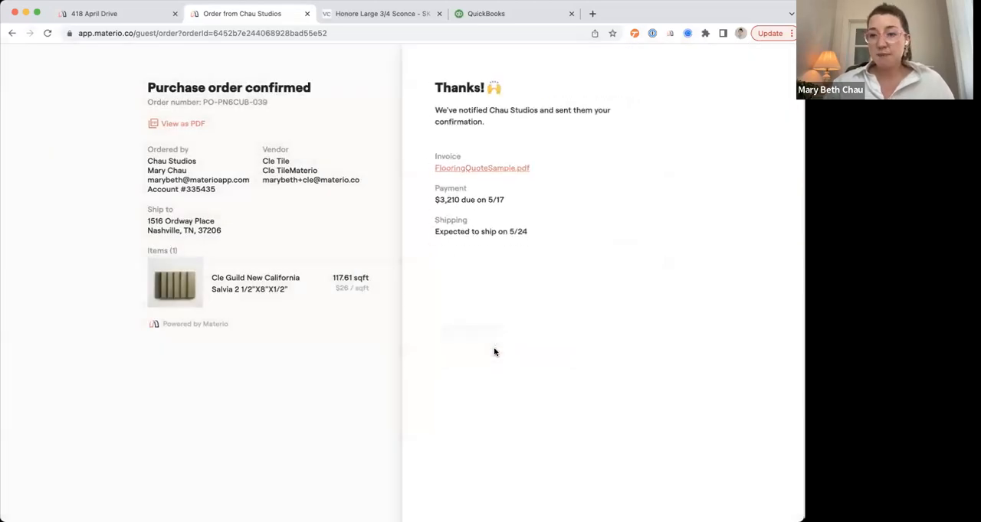
click(119, 14)
click(47, 33)
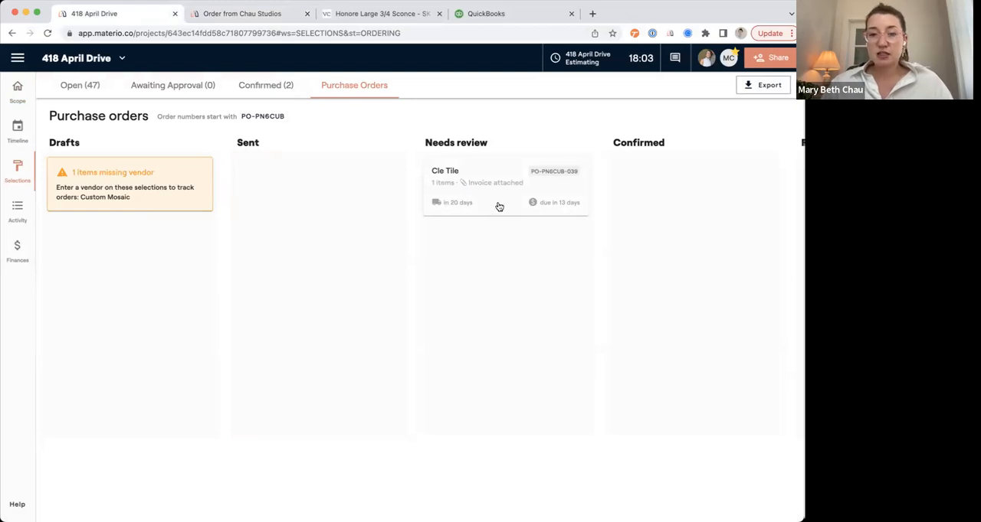
click(499, 207)
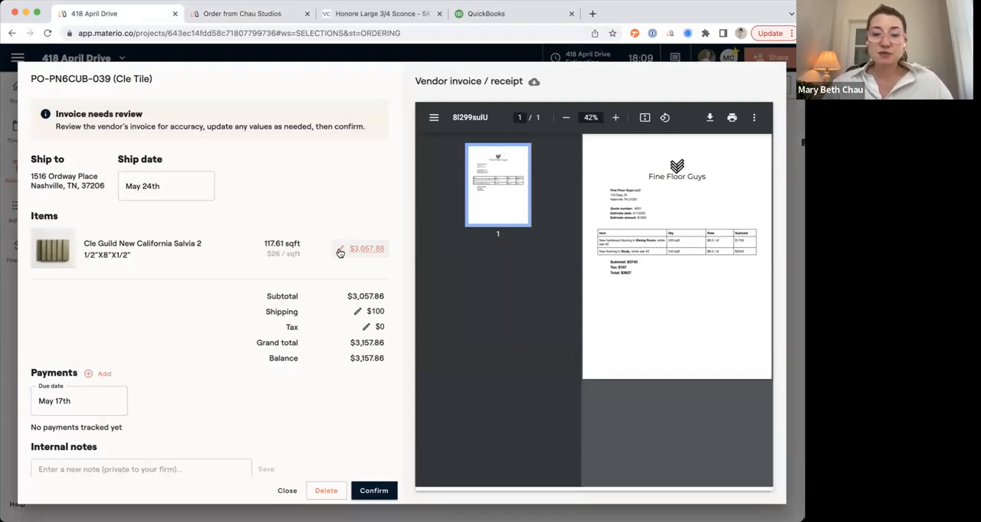
Track a $1,000.00 payment to the vendor with a $20 transaction fee, and confirm the Cle Tile order.
click(103, 374)
key(ctrl+a)
text(1000)
click(330, 370)
text(2)
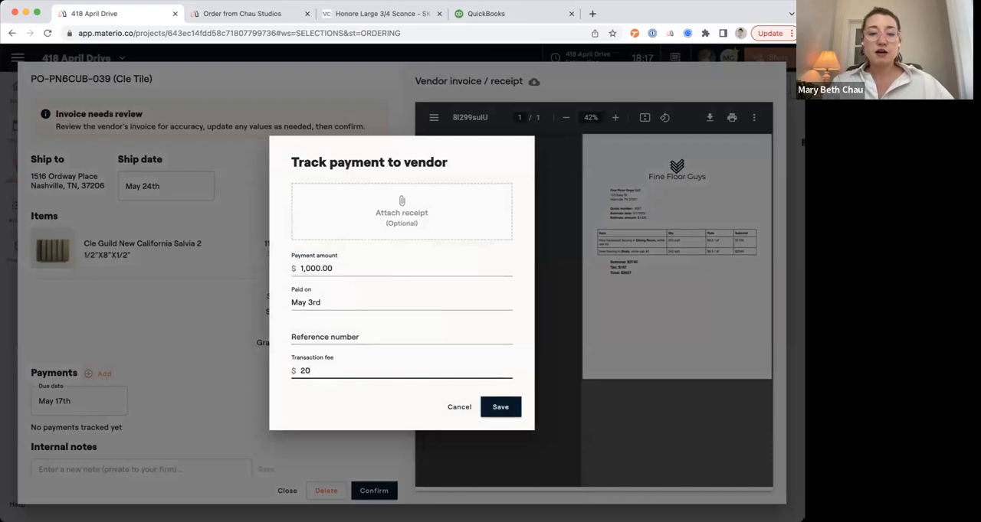
click(501, 407)
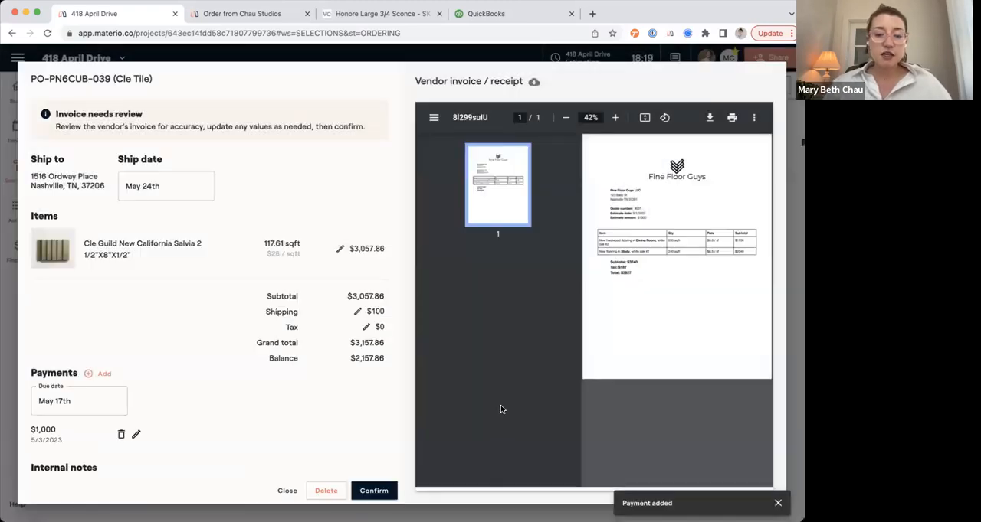
click(378, 494)
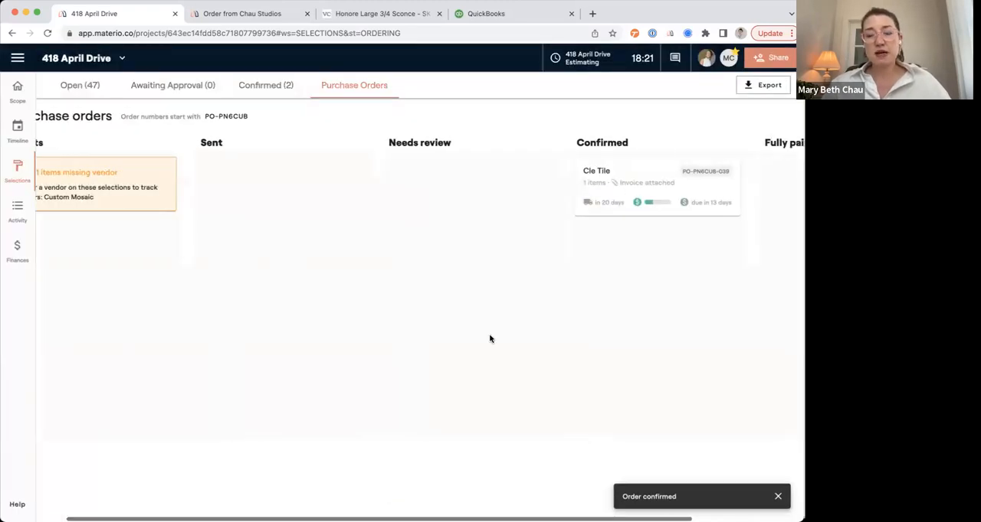
Open the confirmed Cle Tile order to examine its payment and balance, and return to the purchase orders.
click(544, 191)
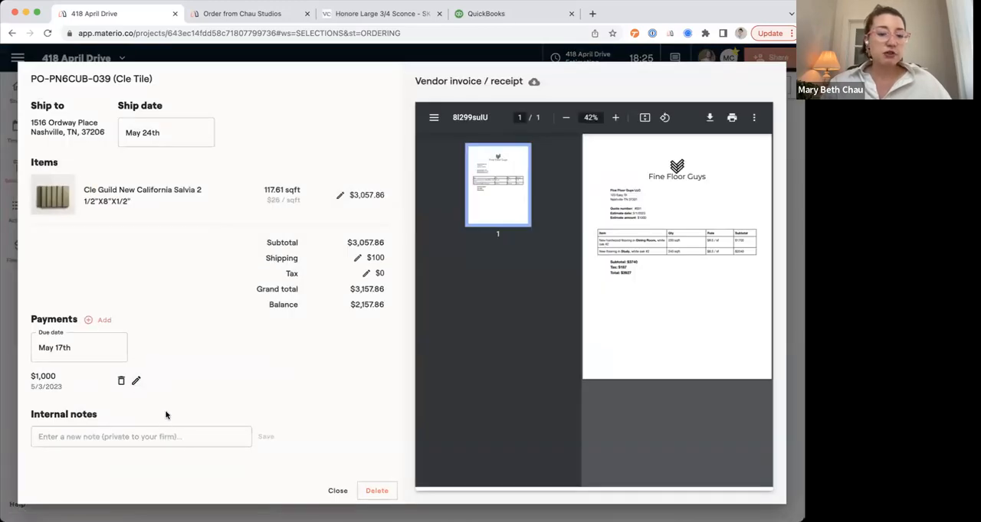
click(338, 491)
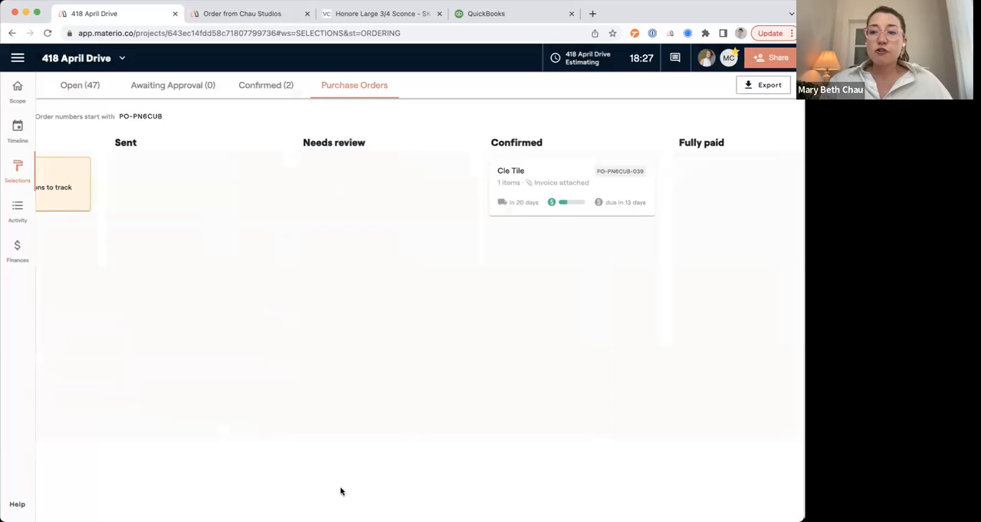
scroll(320, 409, left, 3)
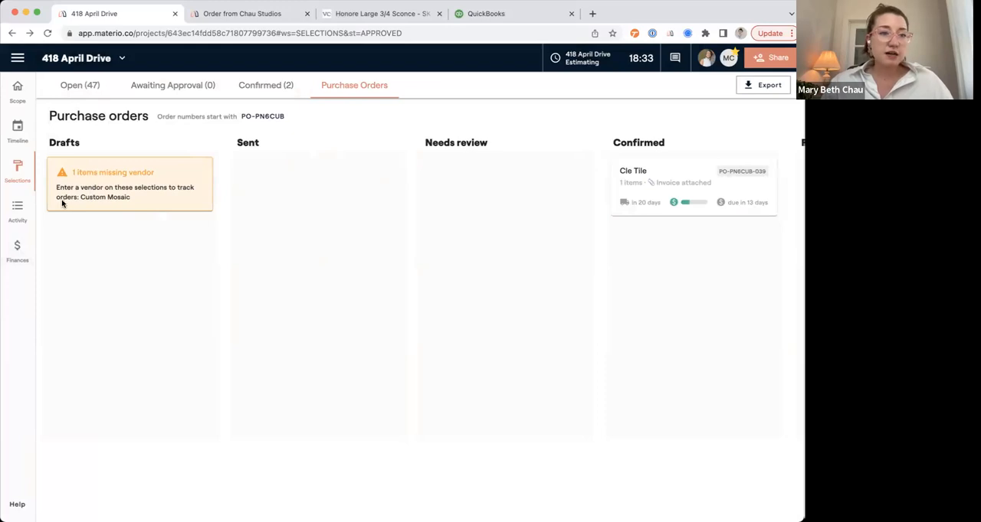
Open the project timeline and completely clear it by deleting all scheduled items.
click(21, 131)
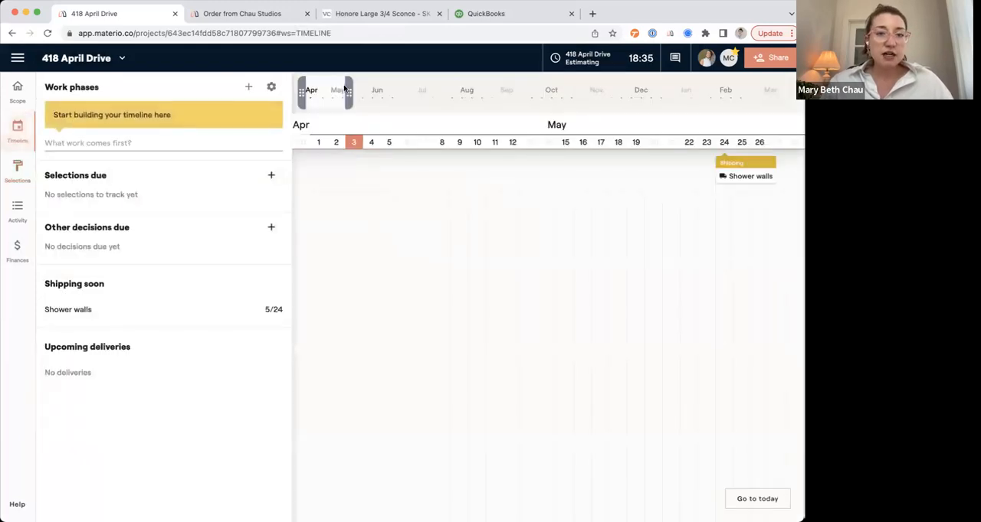
click(272, 88)
click(291, 151)
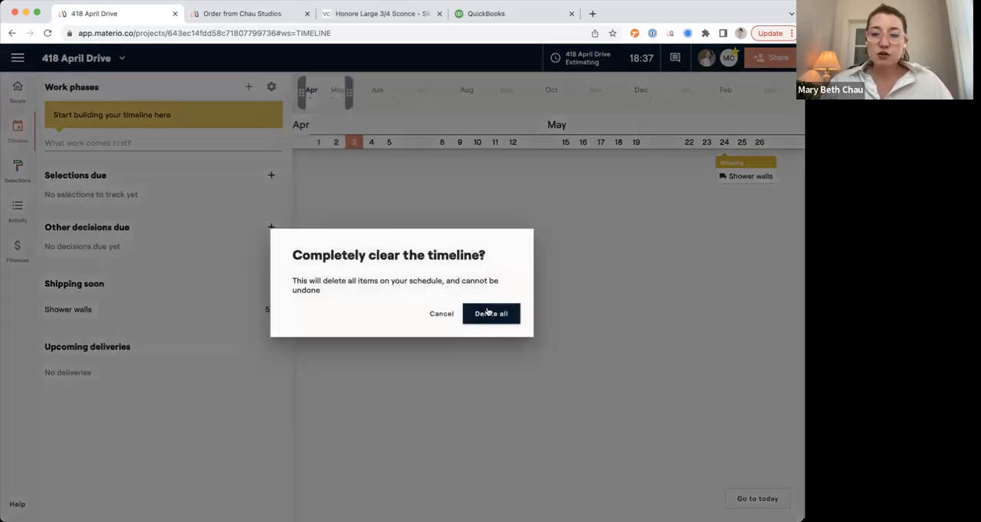
click(490, 314)
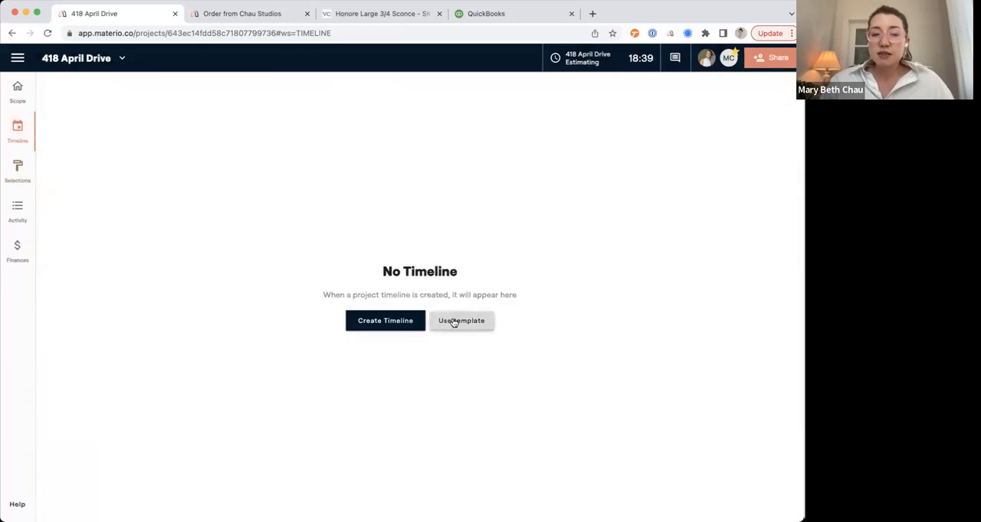
Look through the timeline templates and build the timeline from the Design Project template with Client onboarding.
click(453, 323)
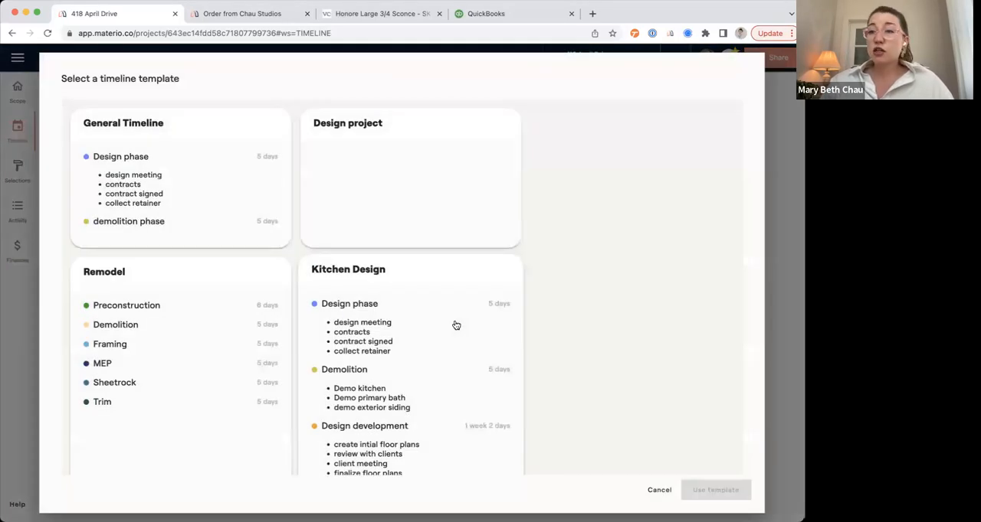
scroll(456, 326, down, 1)
scroll(456, 326, up, 1)
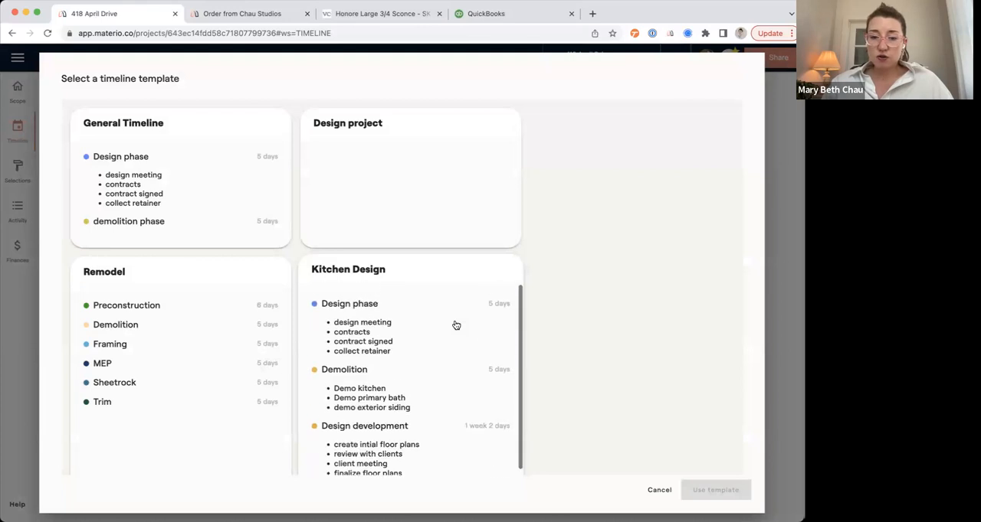
click(428, 272)
scroll(429, 272, down, 5)
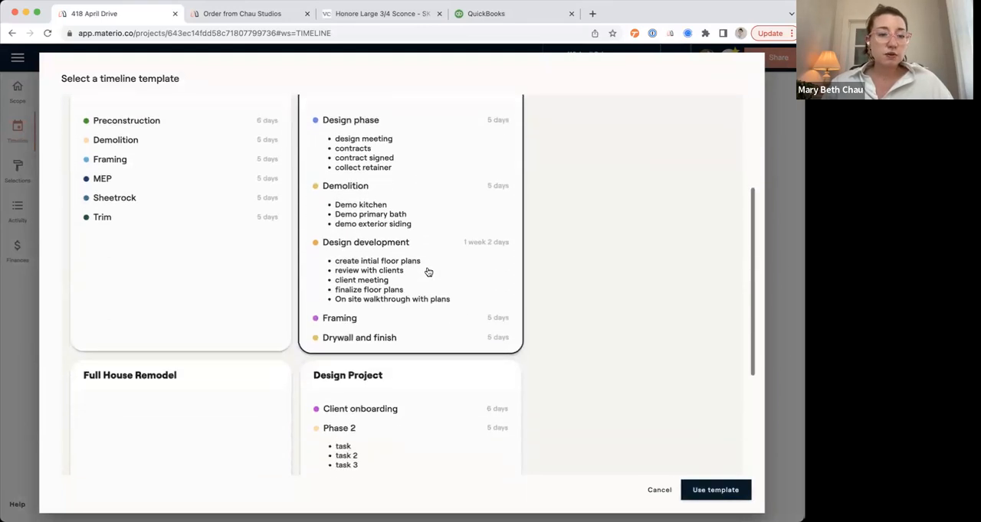
click(351, 375)
click(714, 490)
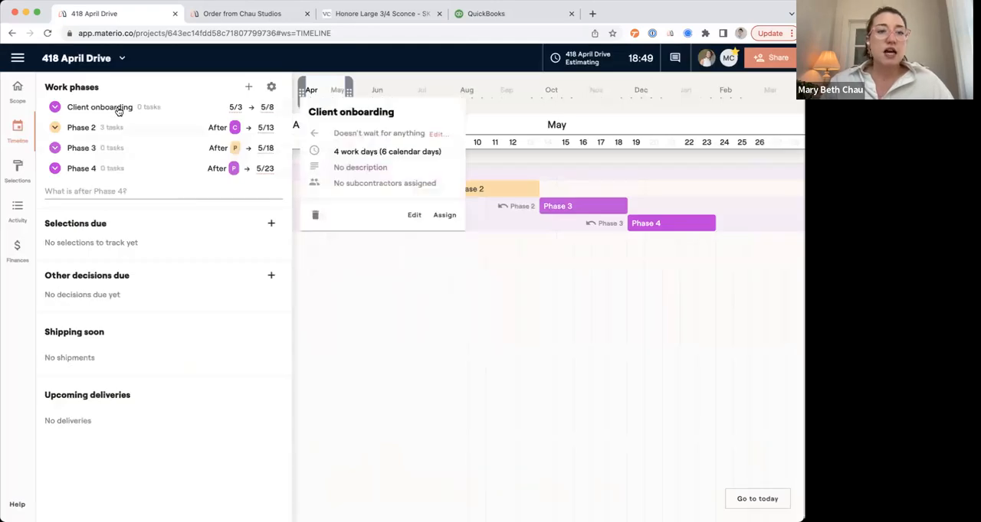
Delete all items of the timeline built from the Design Project template.
click(270, 86)
click(305, 156)
click(484, 318)
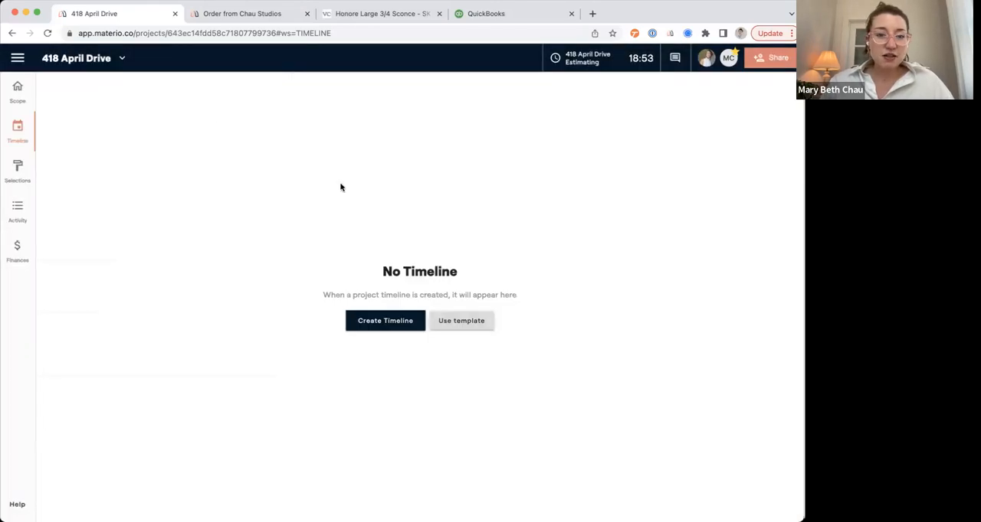
Build the project timeline from the Kitchen Design template.
click(461, 320)
scroll(402, 285, down, 10)
scroll(396, 283, up, 10)
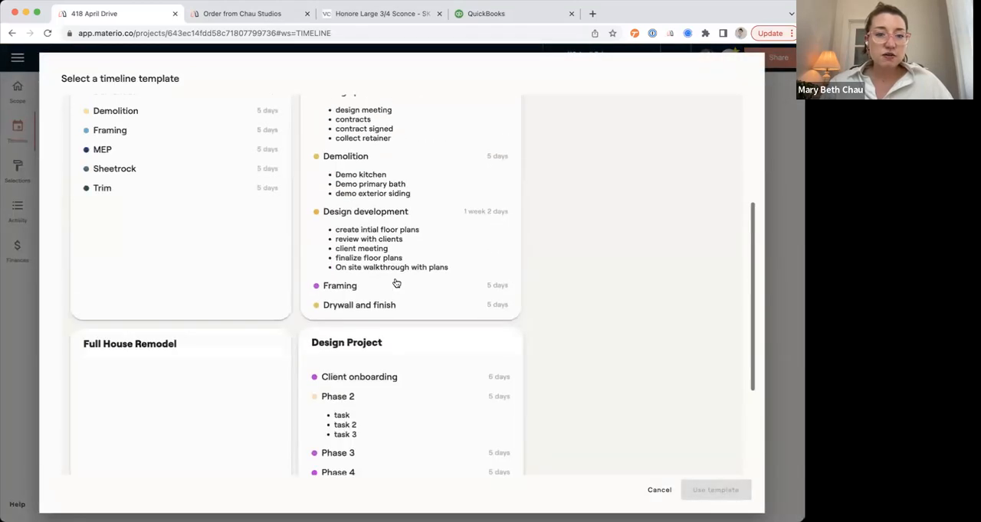
click(370, 223)
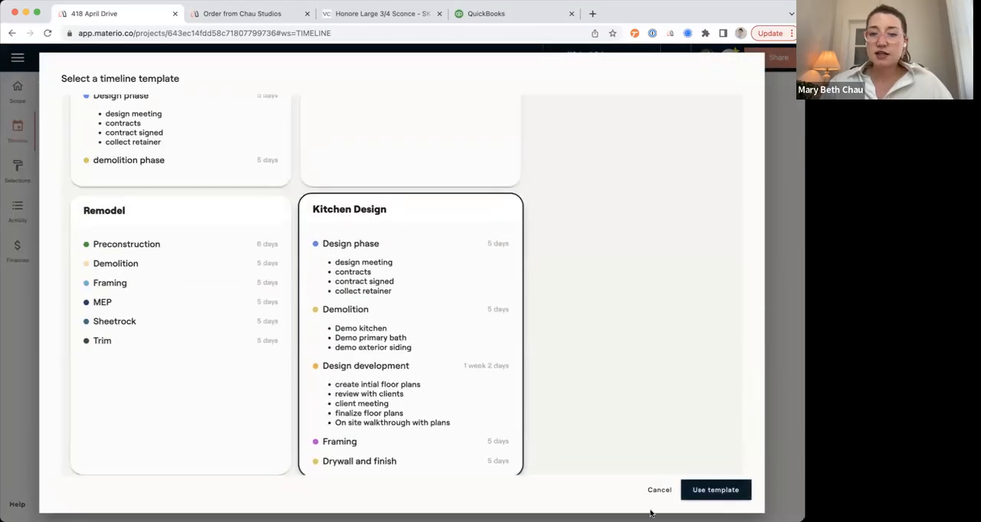
click(712, 490)
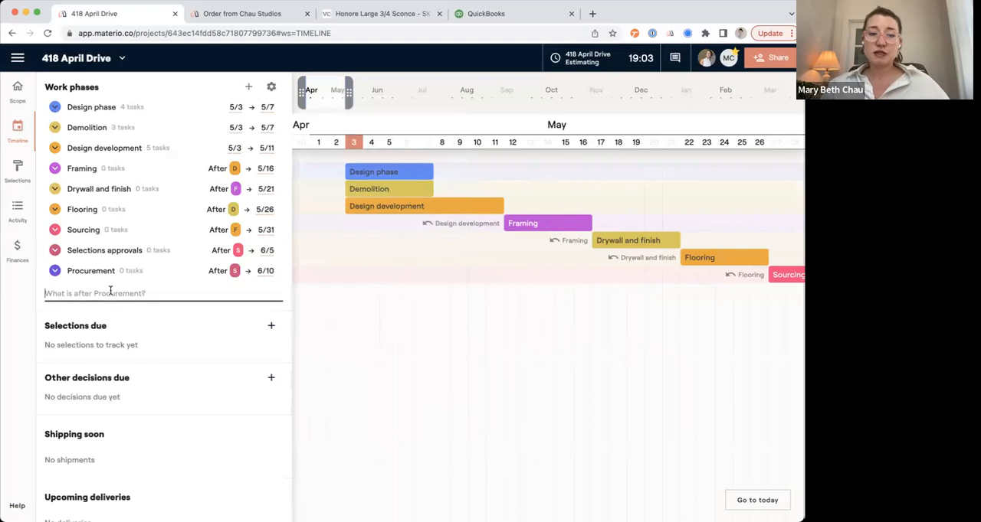
Add the work phases Phase 1, Client onboarding and Schematics after Procurement.
text(Phase 1)
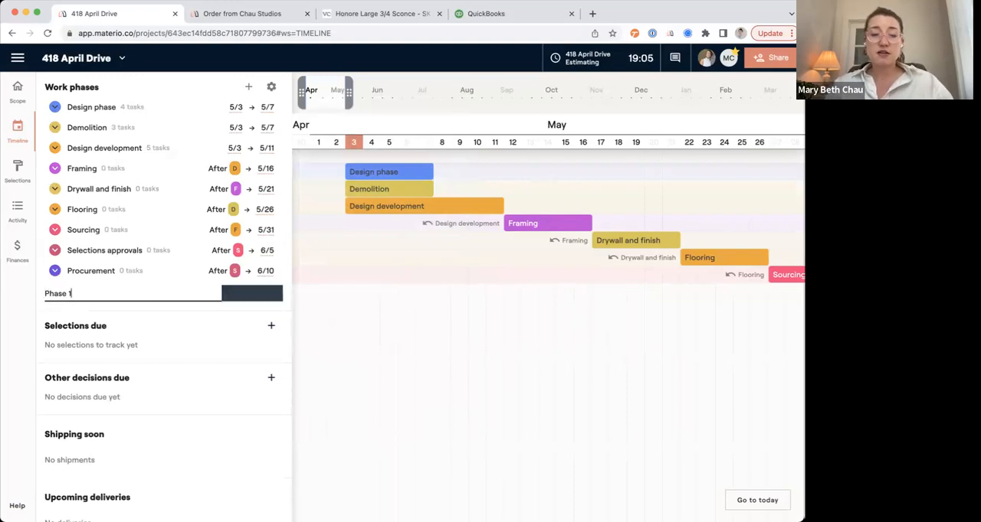
key(Return)
text(Client )
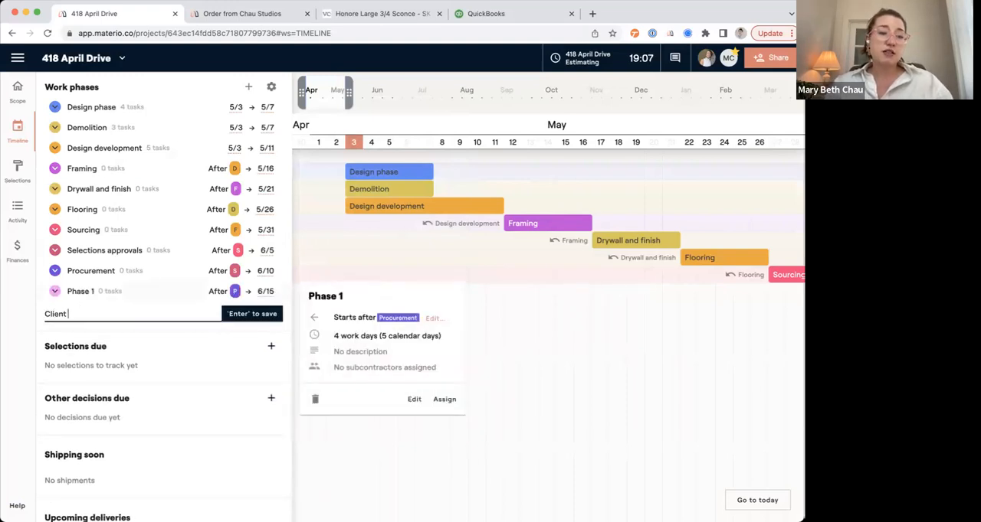
text(onboarding)
key(Return)
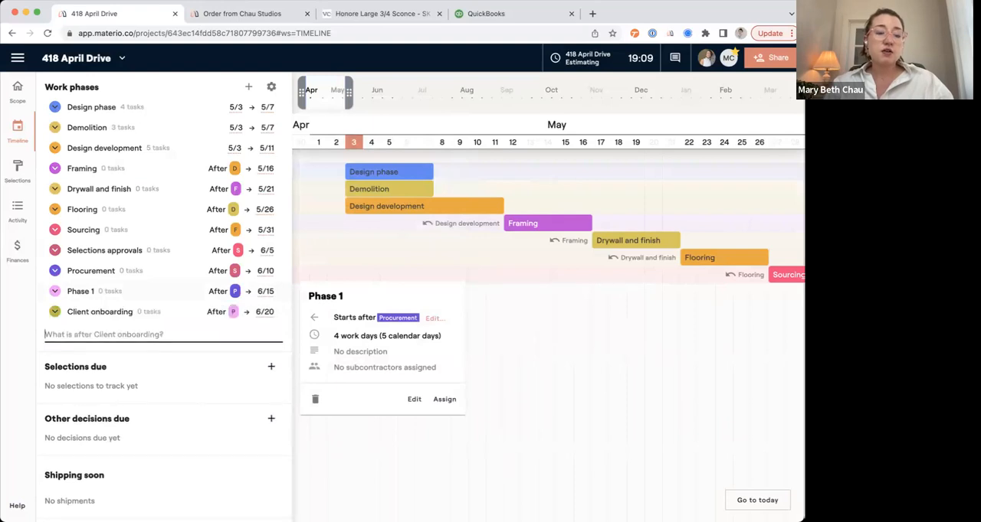
text(Schematics)
key(Return)
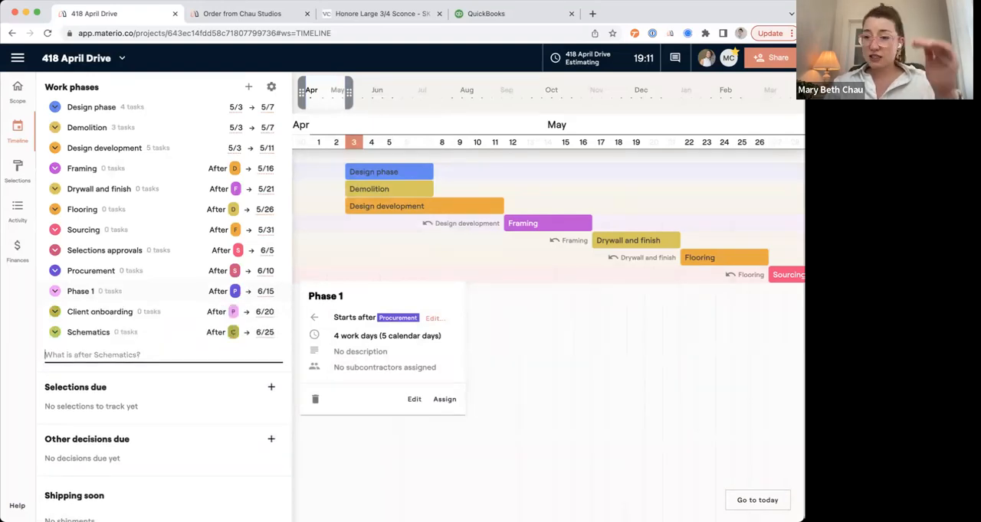
Remove the prior-work dependency from the Schematics phase and save it.
click(227, 336)
click(364, 304)
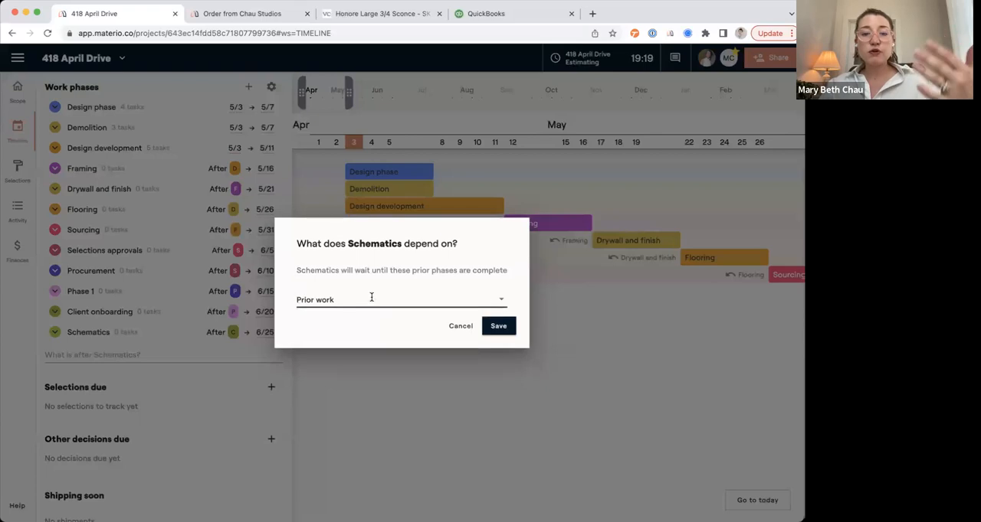
click(497, 328)
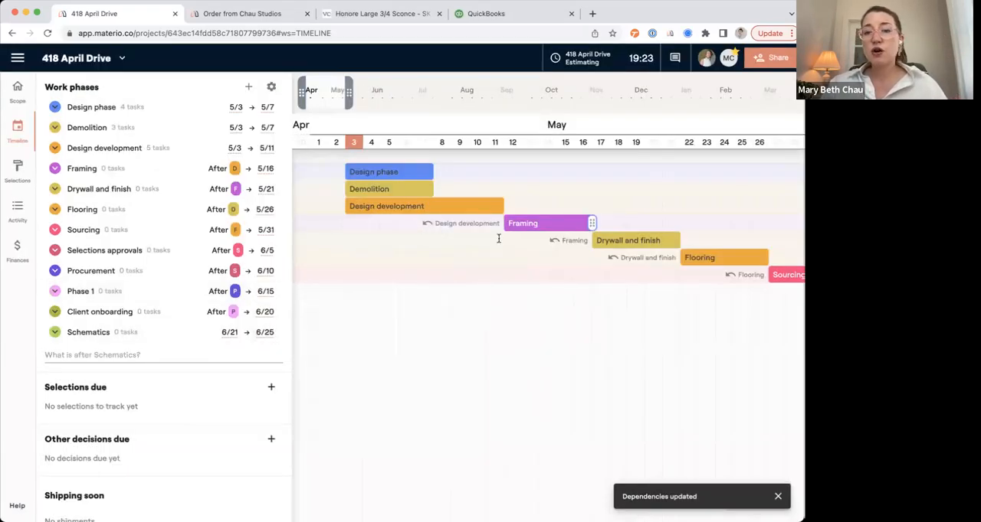
Shorten the Design development phase to end on 5/8, and widen the timeline's visible range to cover all phases.
drag(502, 206, 450, 206)
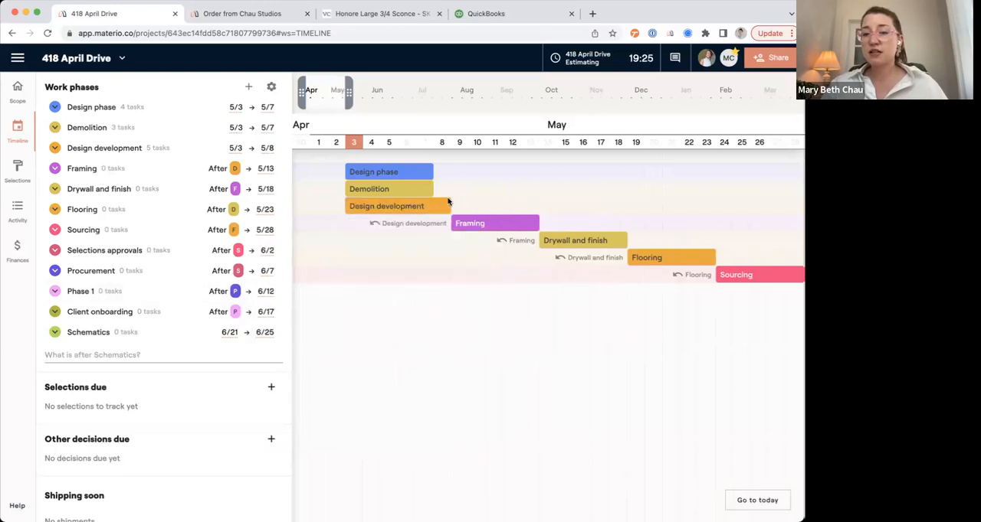
drag(349, 92, 419, 100)
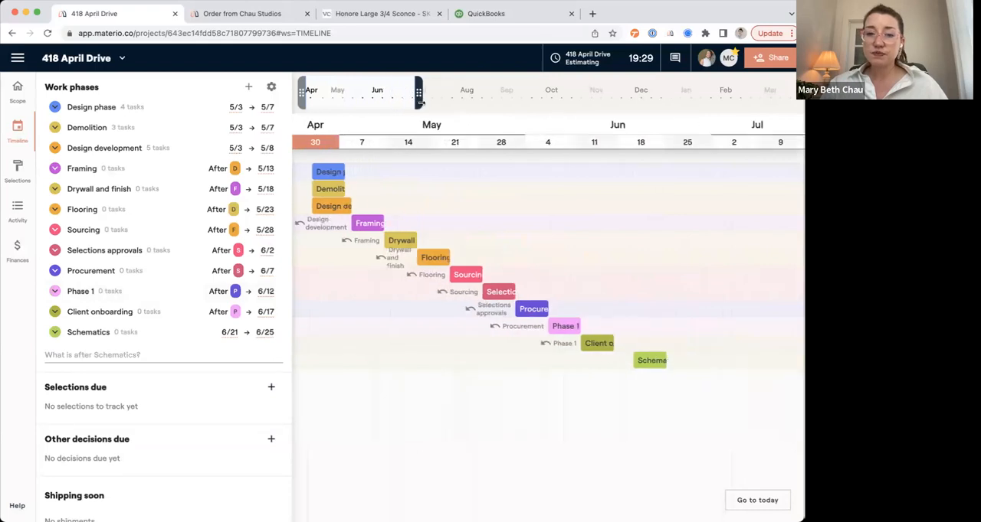
Move the Schematics phase to 5/1–5/5 and the Design development phase to 5/17–5/22 on the timeline.
click(658, 360)
drag(657, 360, 404, 356)
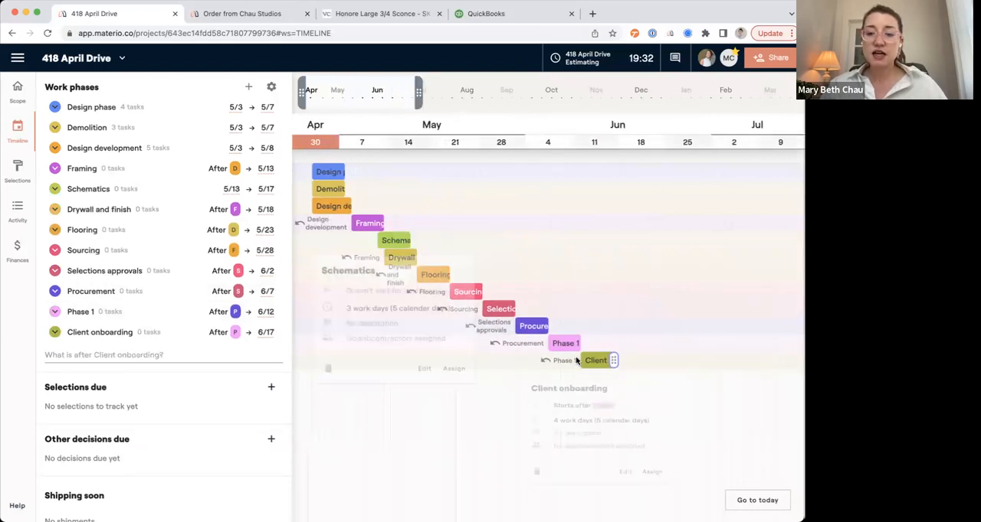
click(381, 237)
drag(381, 237, 424, 223)
click(333, 223)
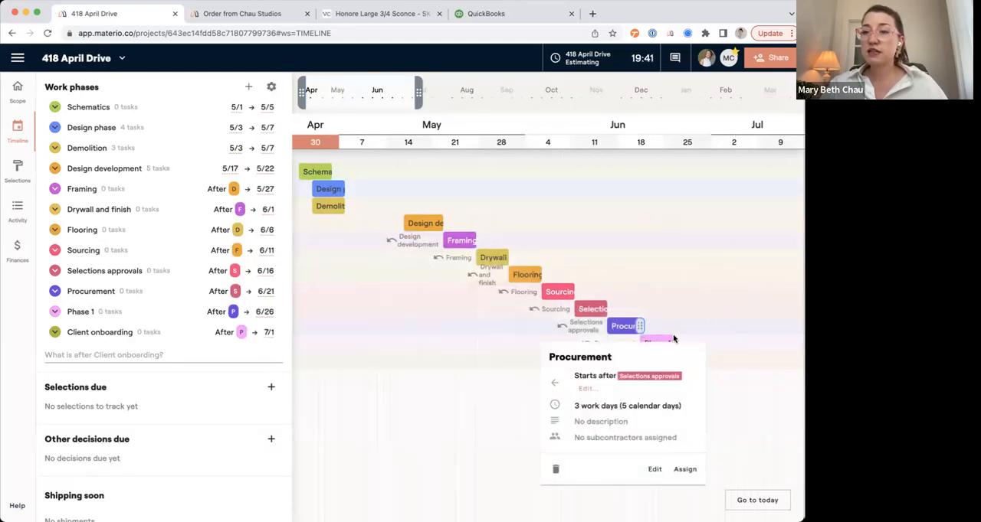
Expand the Client onboarding phase and add a planned task named "consultation".
click(113, 334)
scroll(113, 336, down, 3)
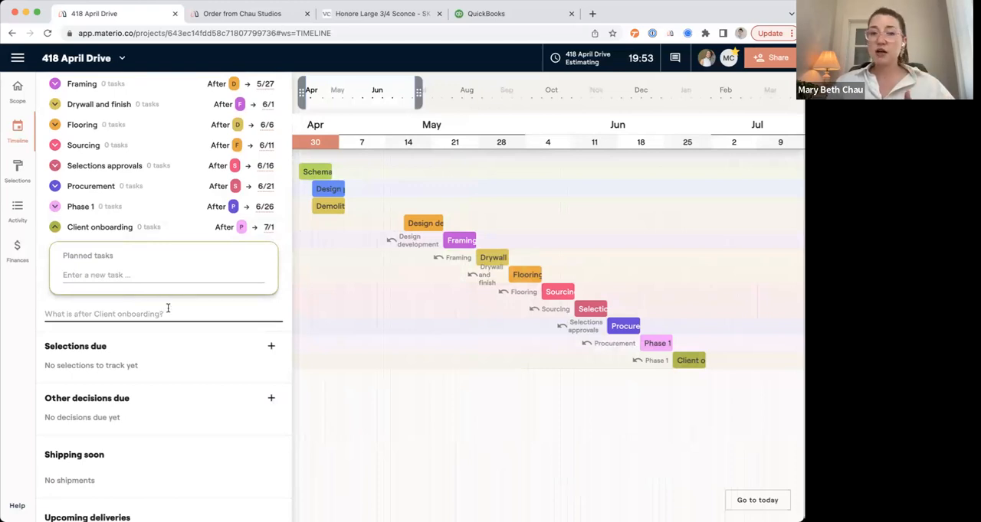
click(135, 279)
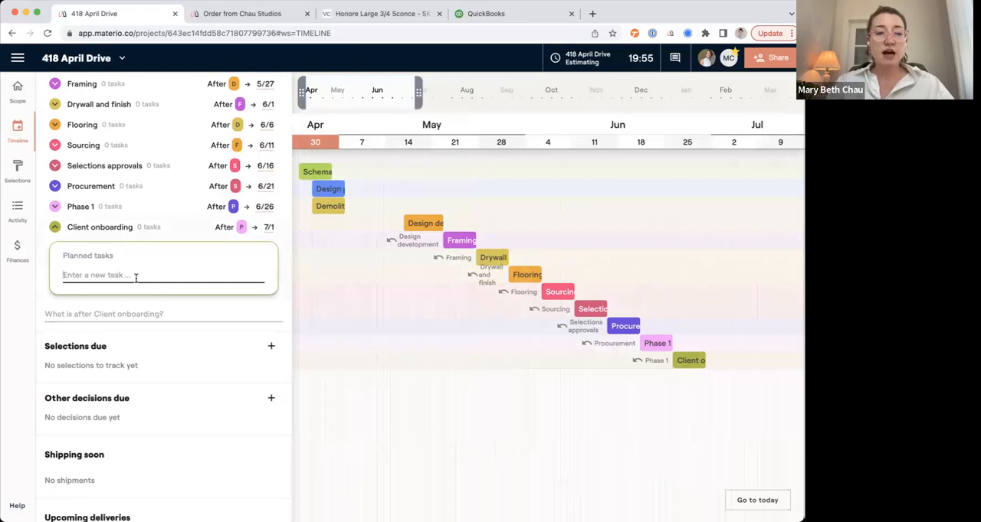
text(consultati)
key(BackSpace)
key(BackSpace)
key(BackSpace)
text(at)
key(Return)
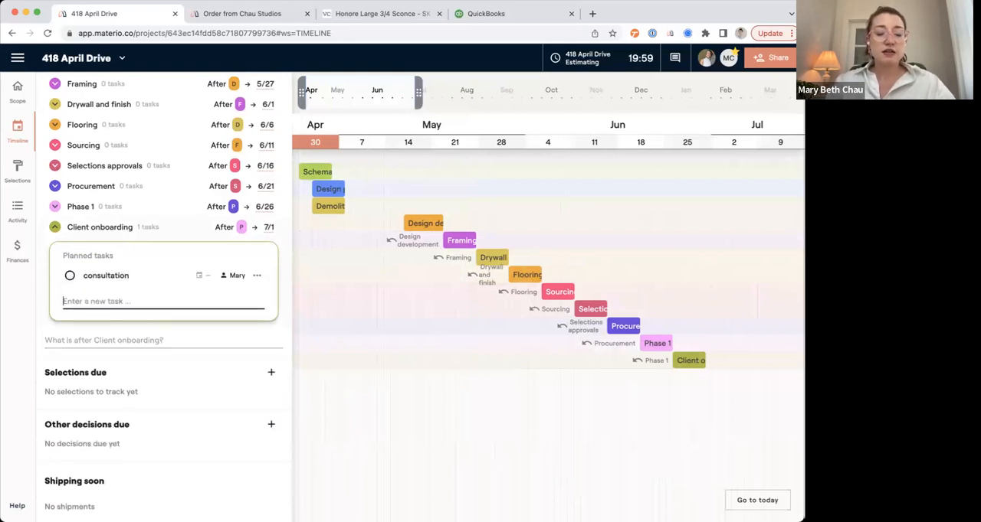
Add the planned tasks "send contracts" and "collect retainer" to the Client onboarding phase.
text(a)
key(BackSpace)
text(send contracts)
key(Return)
text(collect reatine)
key(BackSpace)
text(tainer)
key(Return)
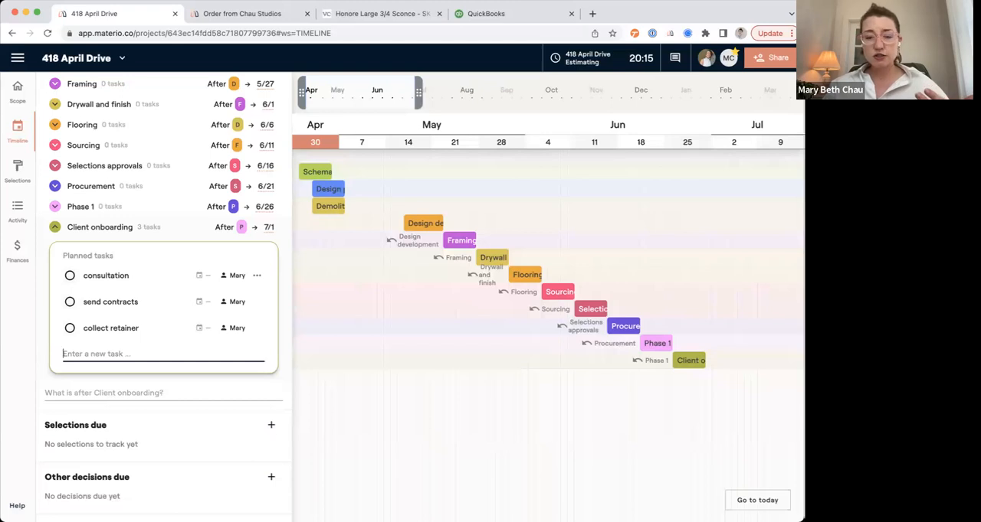
Assign the consultation task to Project Manager, and send contracts and collect retainer each to a different team member.
click(233, 276)
click(272, 421)
click(235, 302)
click(279, 438)
click(236, 328)
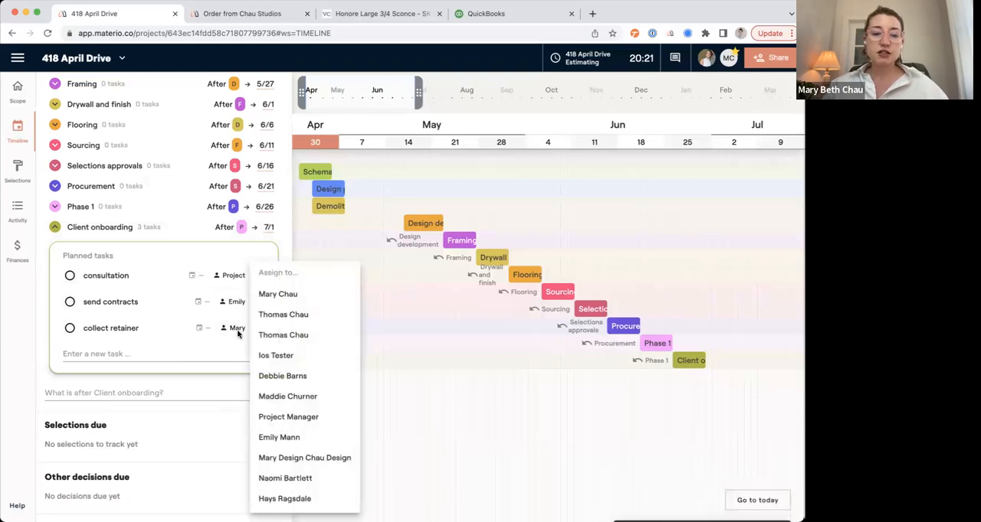
click(282, 499)
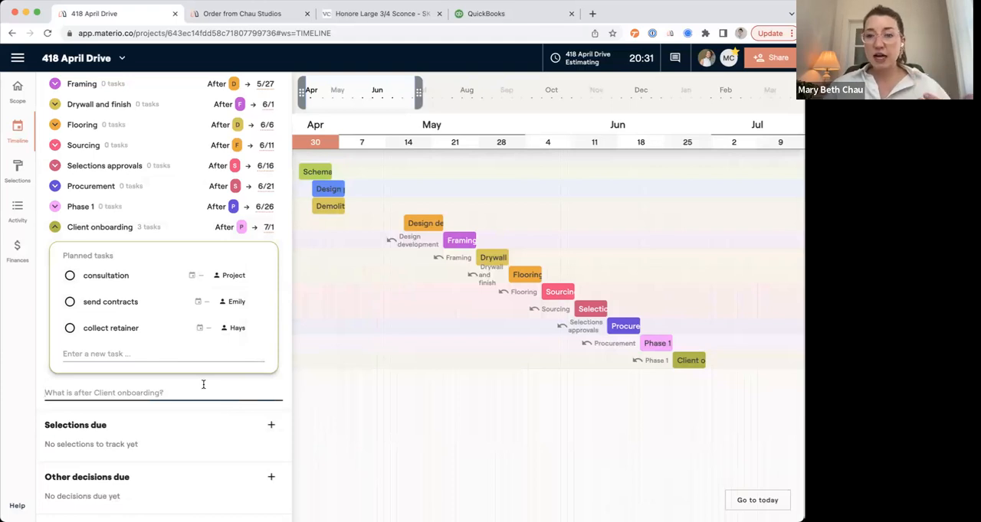
click(352, 392)
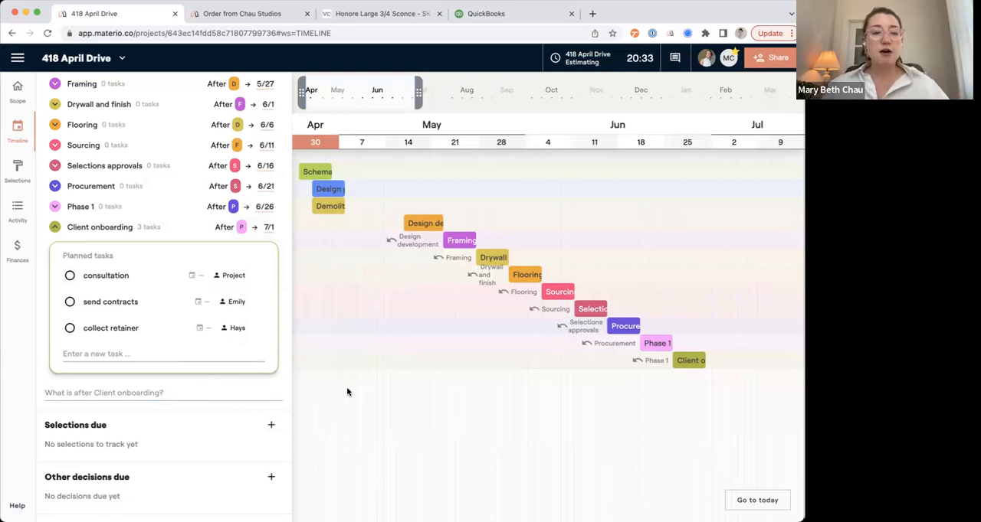
Add a selections deadline for the Tile category due May 18 and save it to the timeline.
scroll(238, 469, down, 3)
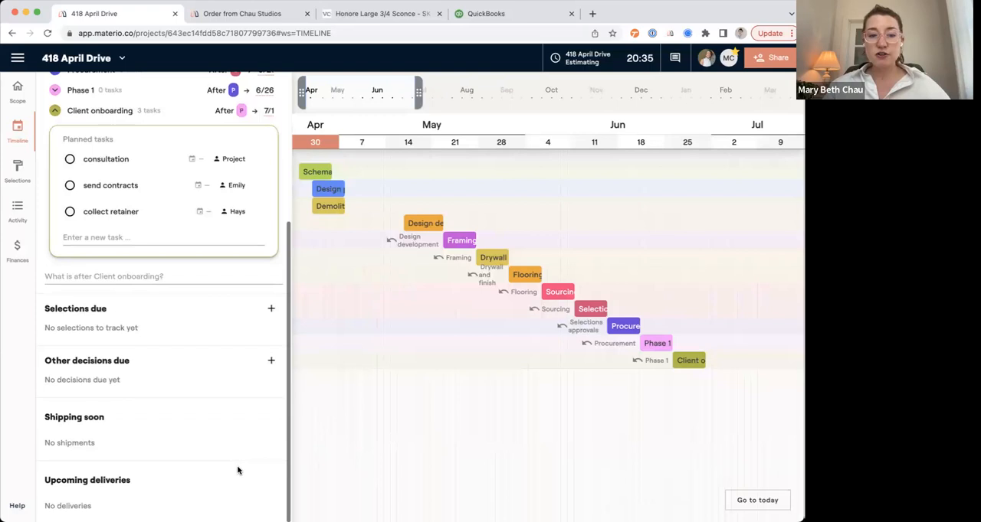
click(270, 310)
click(308, 268)
click(311, 318)
click(308, 302)
click(424, 309)
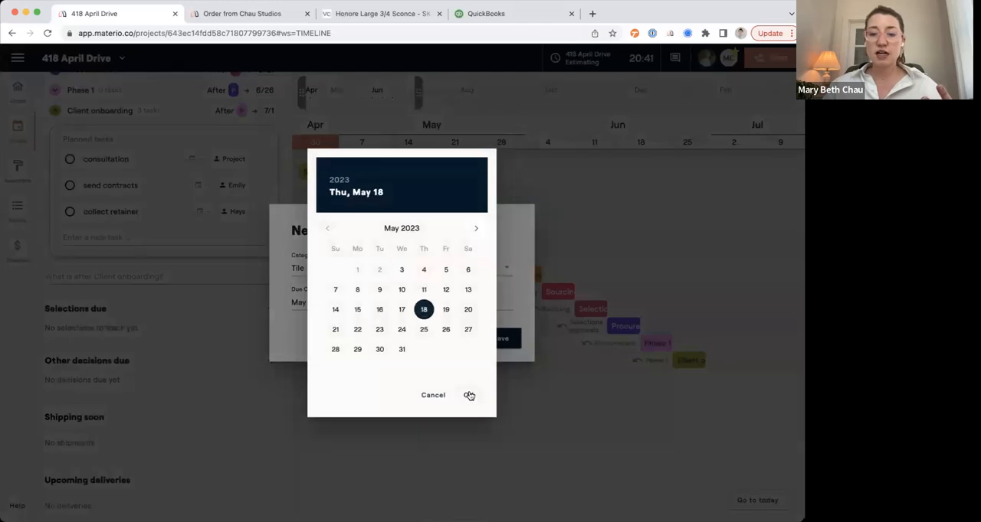
click(469, 396)
click(491, 339)
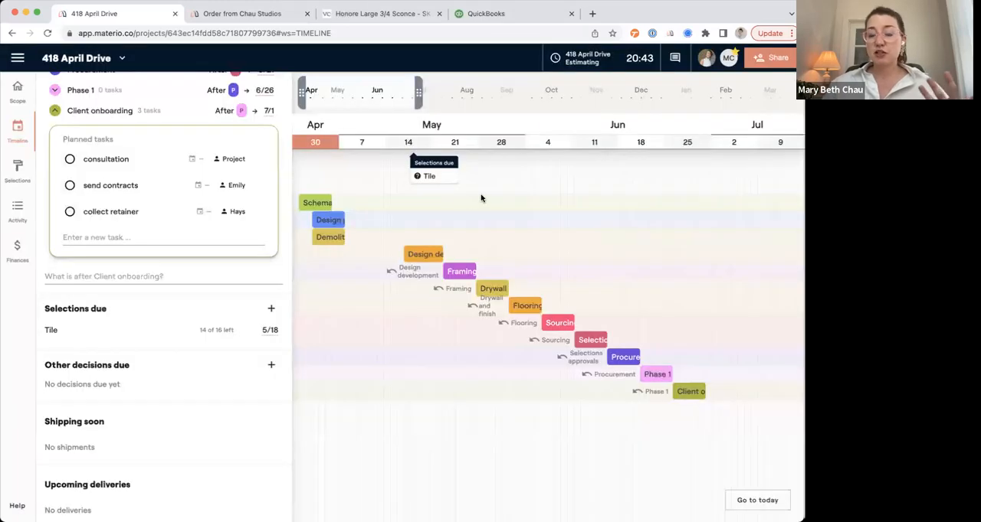
click(434, 173)
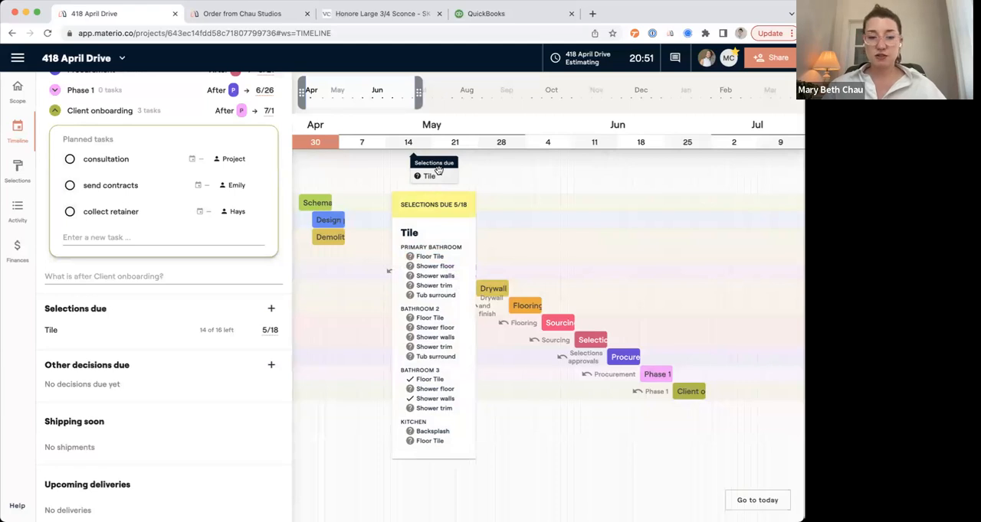
Set the confirmed Bathroom 3 Shower walls selection to Shipped, entering a tracking number and UPS as the carrier.
click(17, 168)
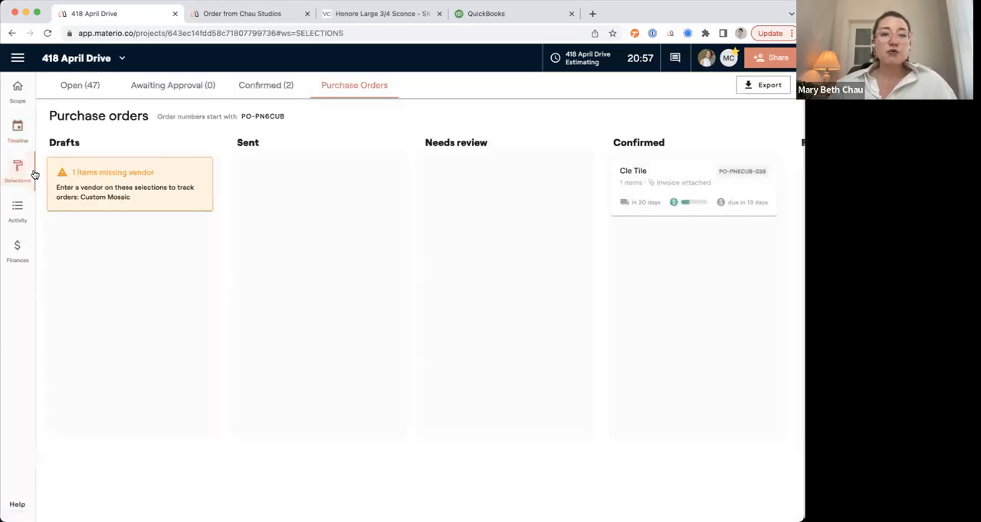
click(253, 85)
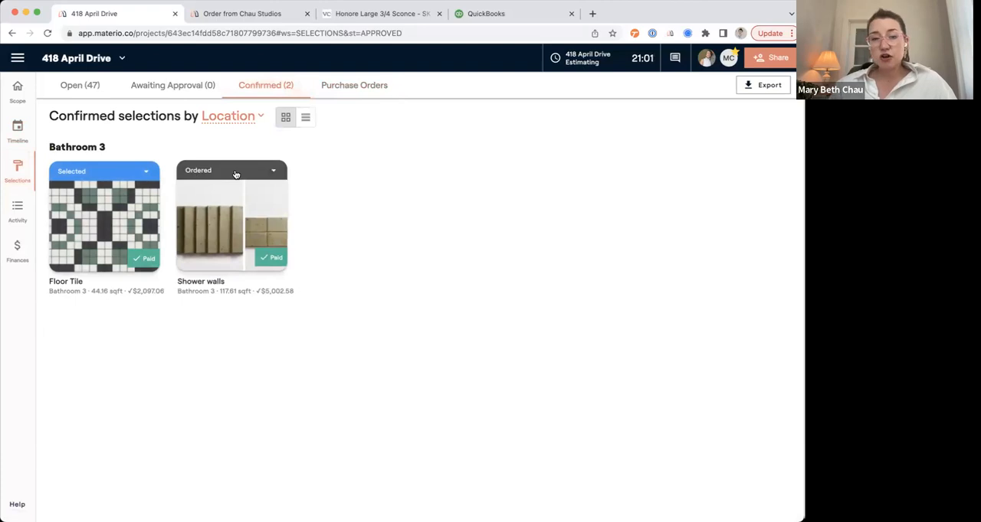
click(236, 173)
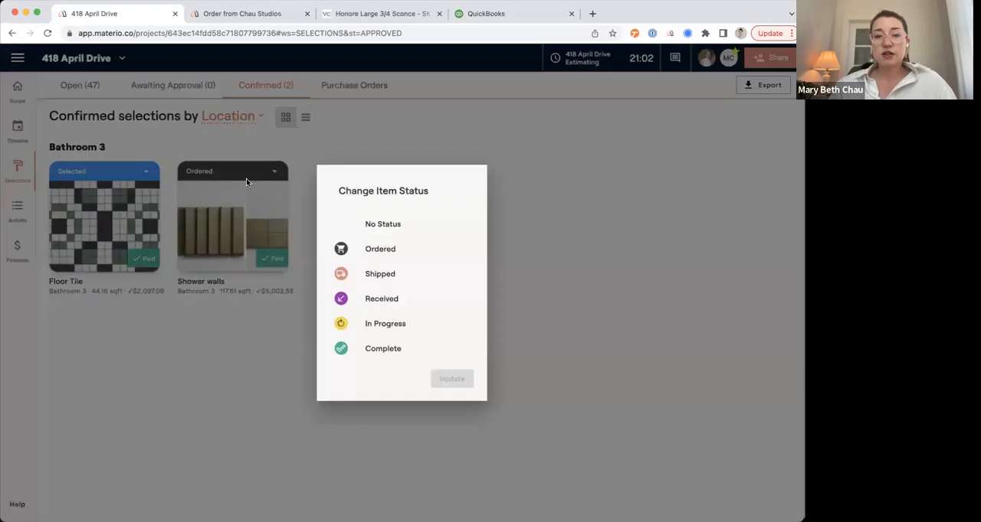
click(383, 275)
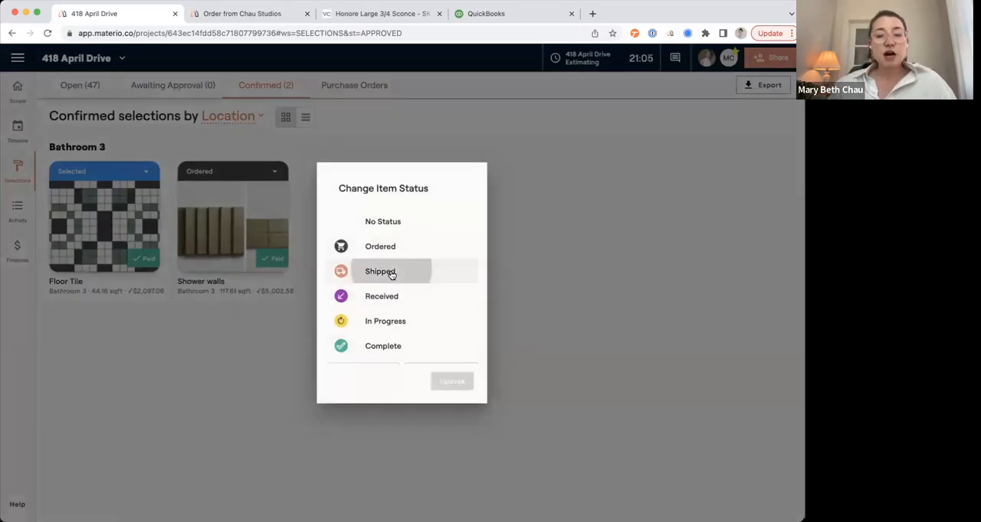
click(366, 305)
text(3432423434)
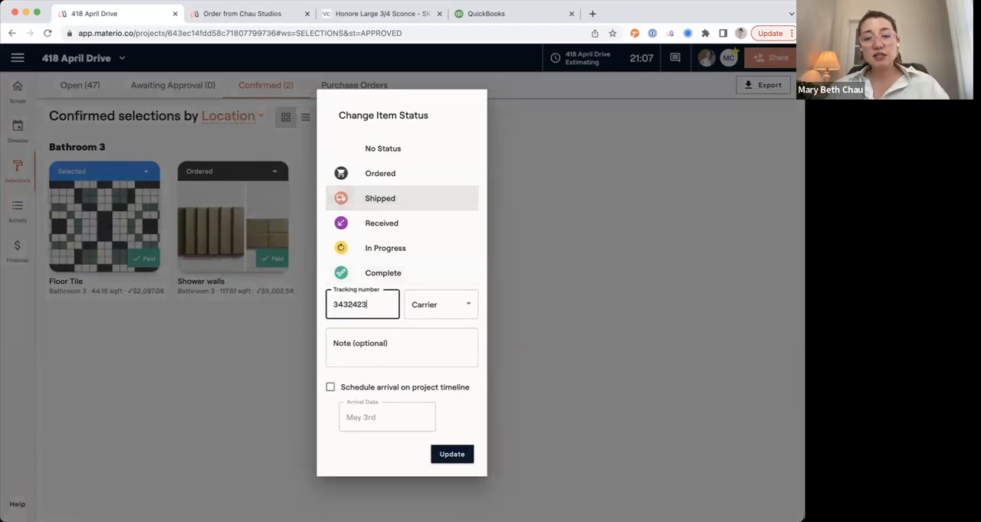
click(432, 305)
click(430, 344)
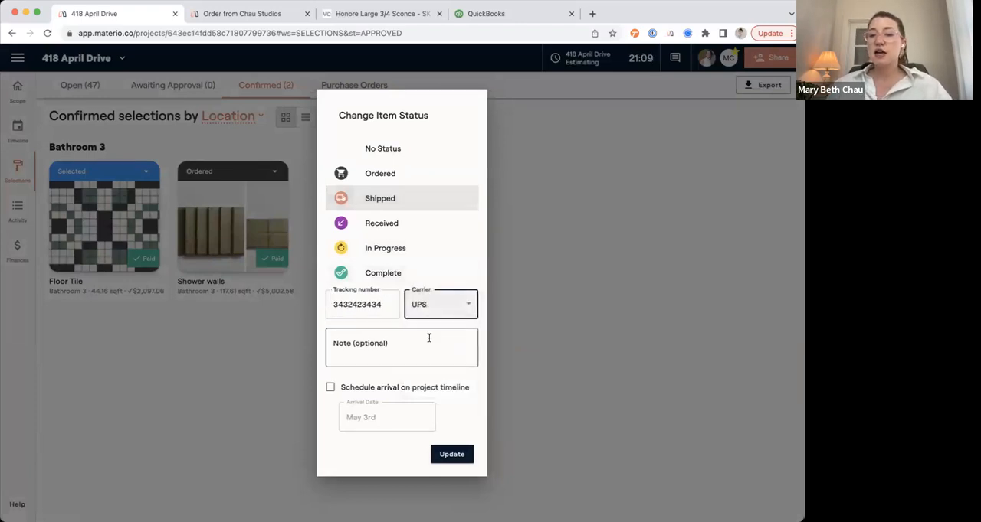
Schedule the Shower walls arrival on the project timeline for May 18 and save the status update.
click(427, 339)
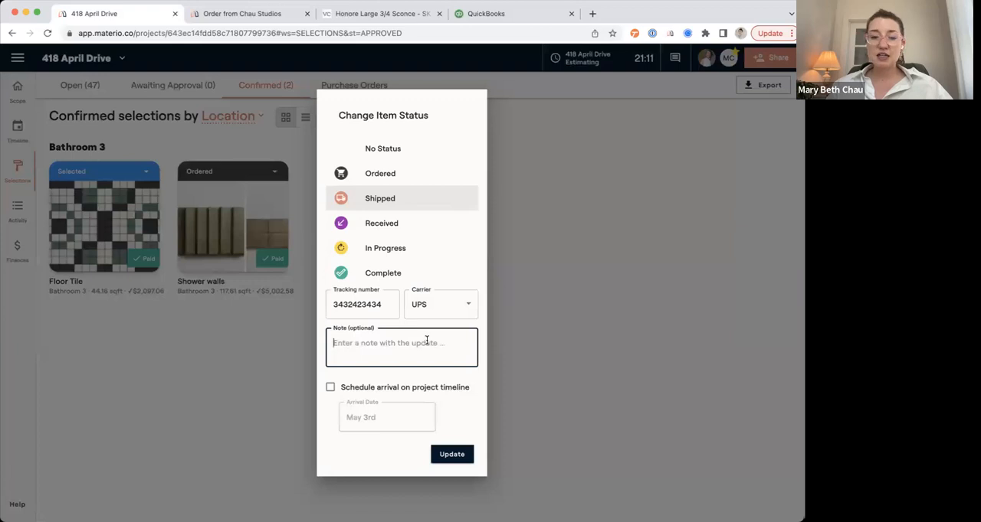
text(Note Updated)
click(390, 386)
click(387, 419)
click(463, 282)
click(458, 453)
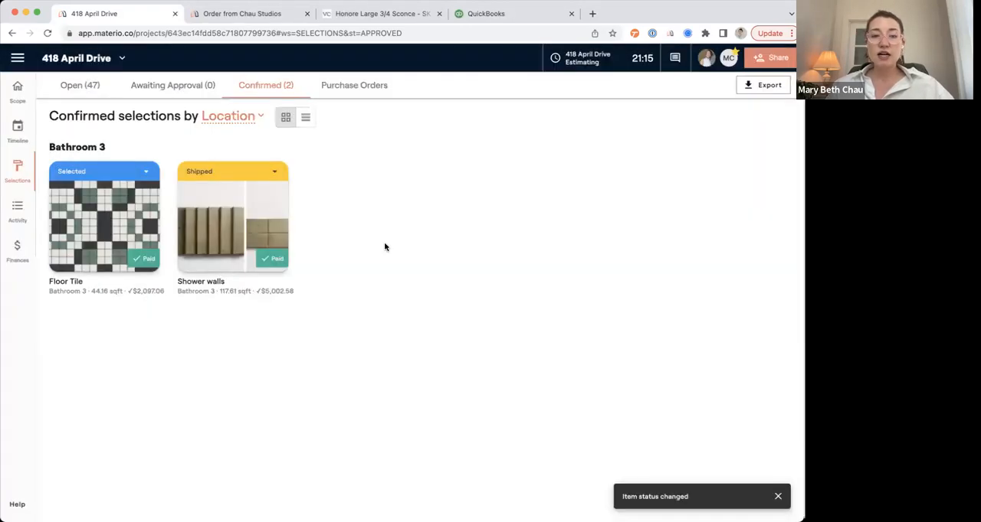
Reschedule the Shower walls delivery to 5/22 on the project timeline.
click(17, 129)
mouse_move(634, 198)
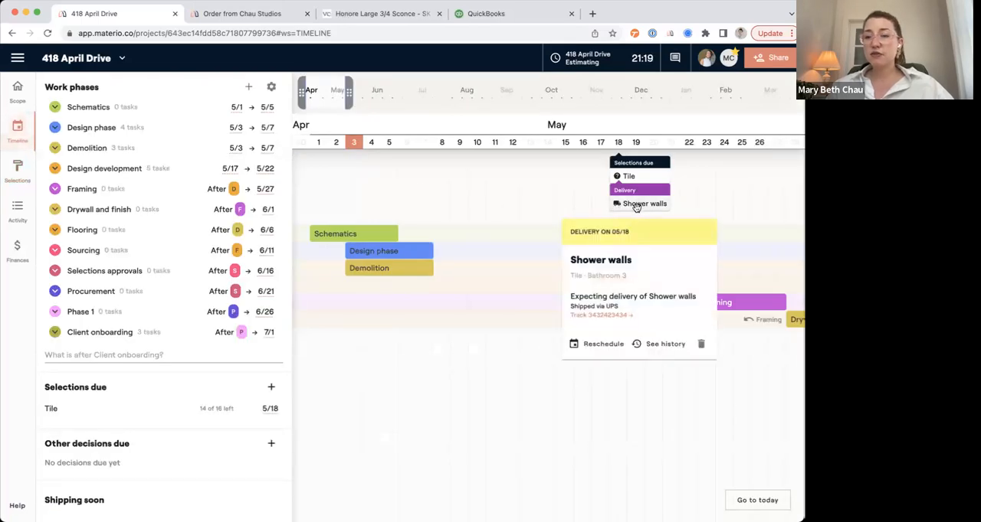
drag(621, 205, 687, 199)
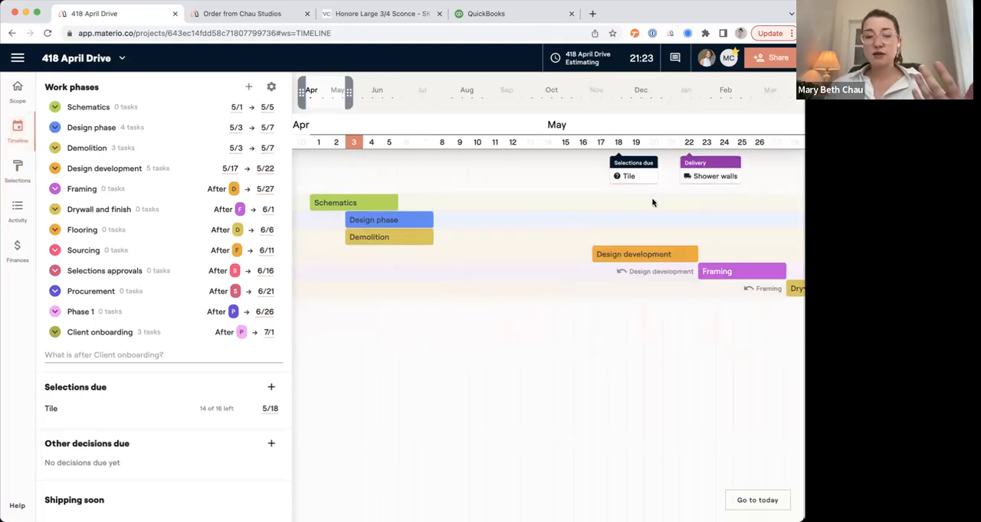
Review the timeline's upcoming deliveries and the Bathroom 3 tile item statuses in the scope of work.
scroll(230, 427, down, 3)
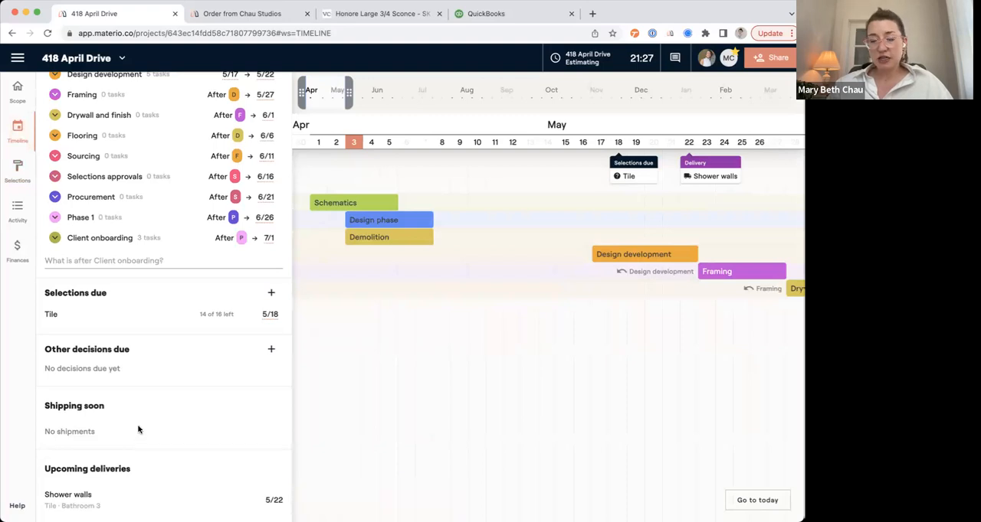
scroll(137, 429, up, 3)
click(53, 292)
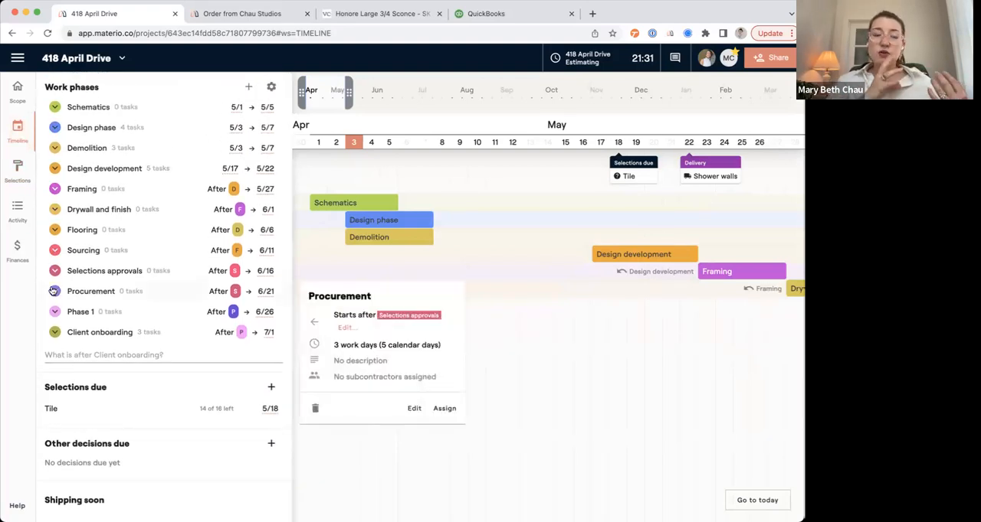
click(19, 91)
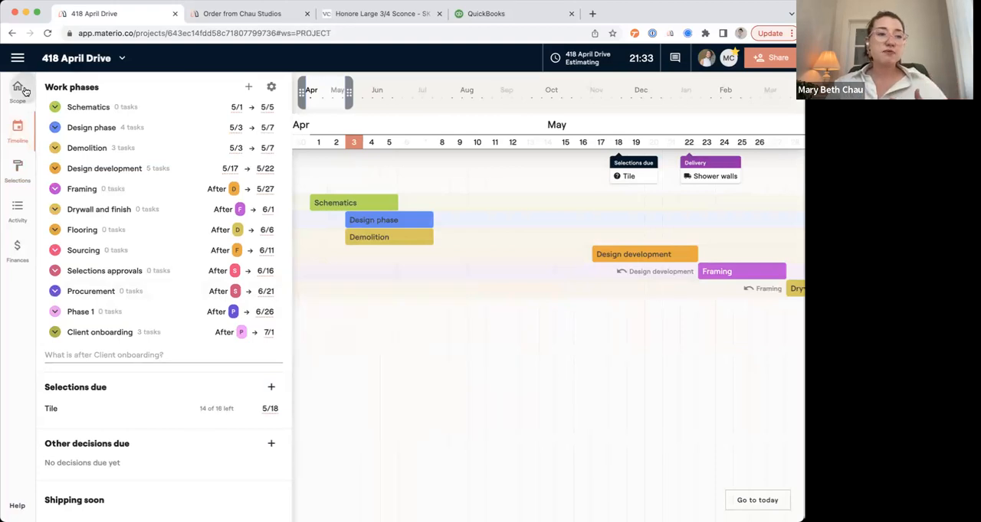
scroll(226, 277, down, 10)
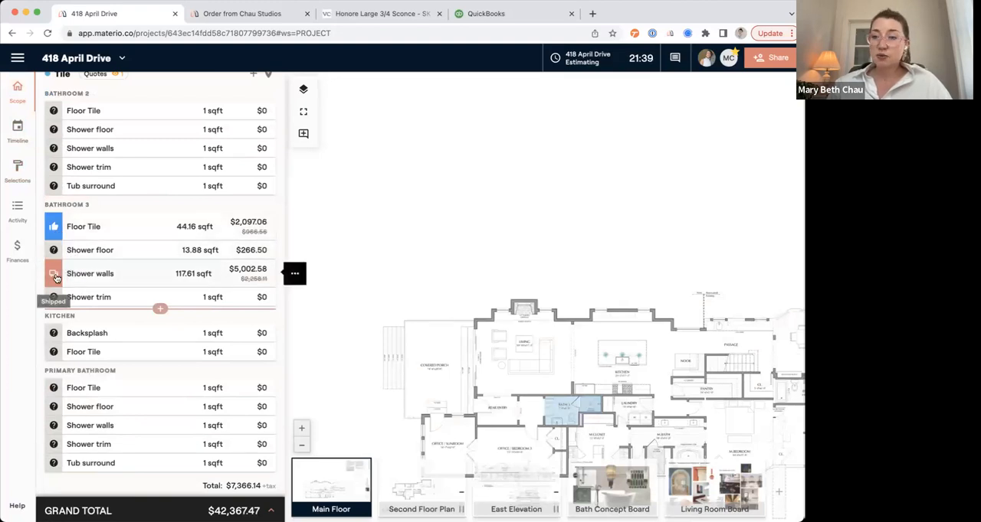
scroll(56, 279, down, 2)
scroll(56, 279, down, 1)
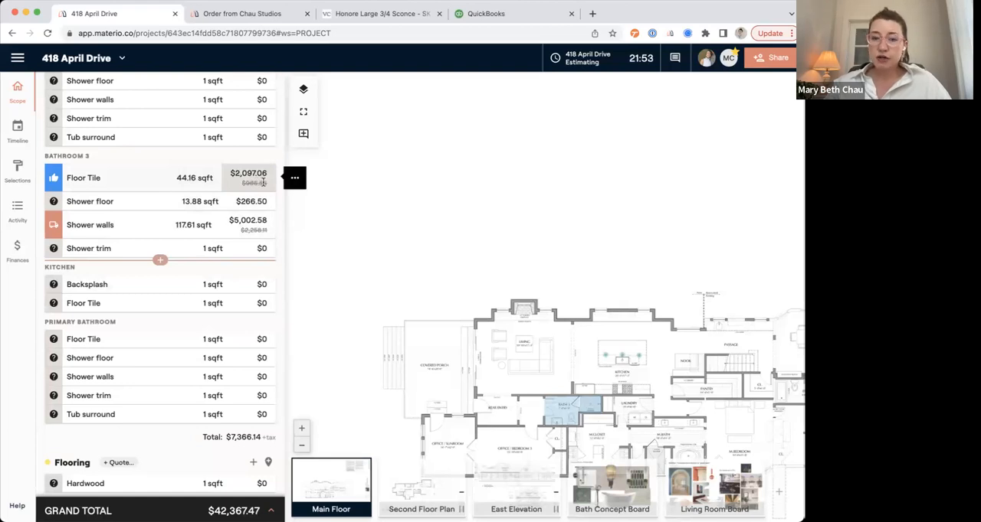
Examine the Tile category's budgeted, selected and paid amounts in the project finances' selections budget.
click(26, 251)
click(243, 113)
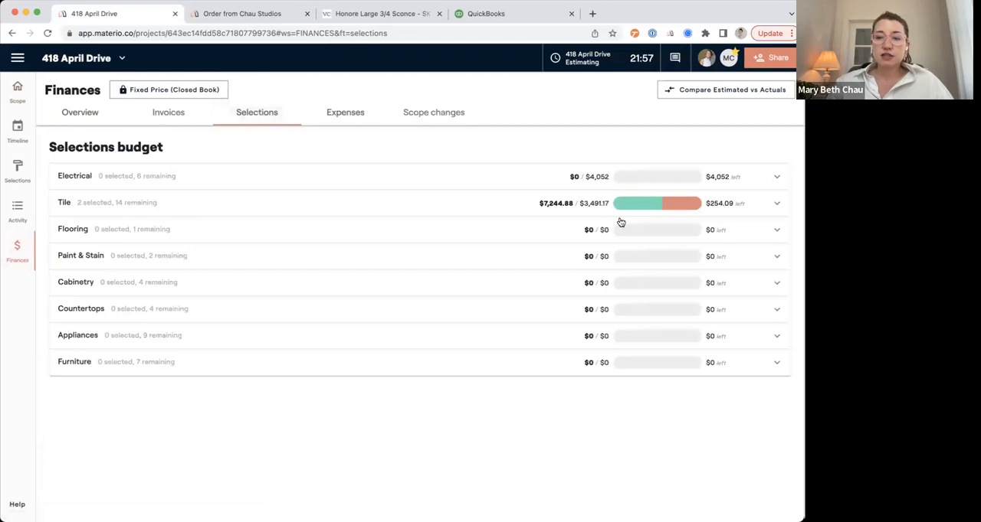
click(469, 209)
scroll(471, 215, down, 3)
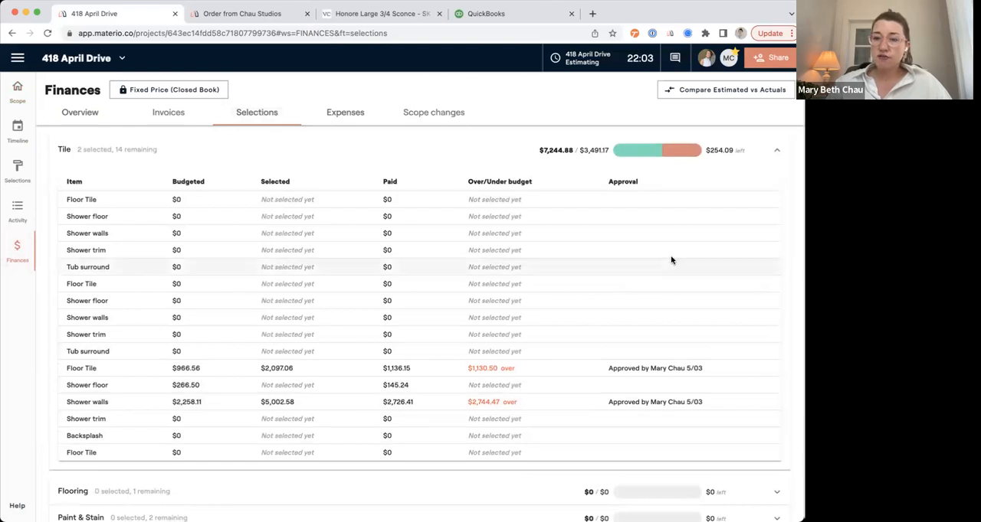
click(776, 157)
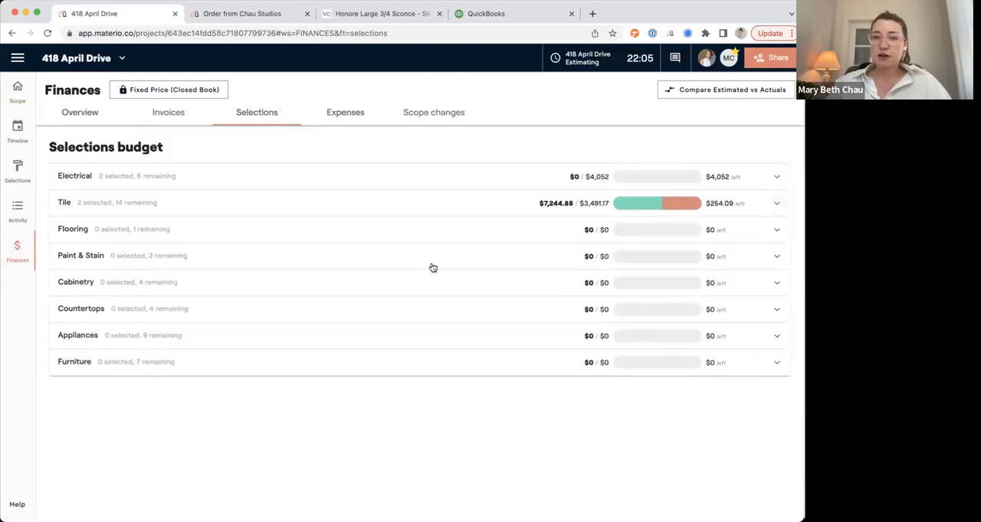
Start a new note in the project activity and attach two photos of the unfinished interior.
click(20, 100)
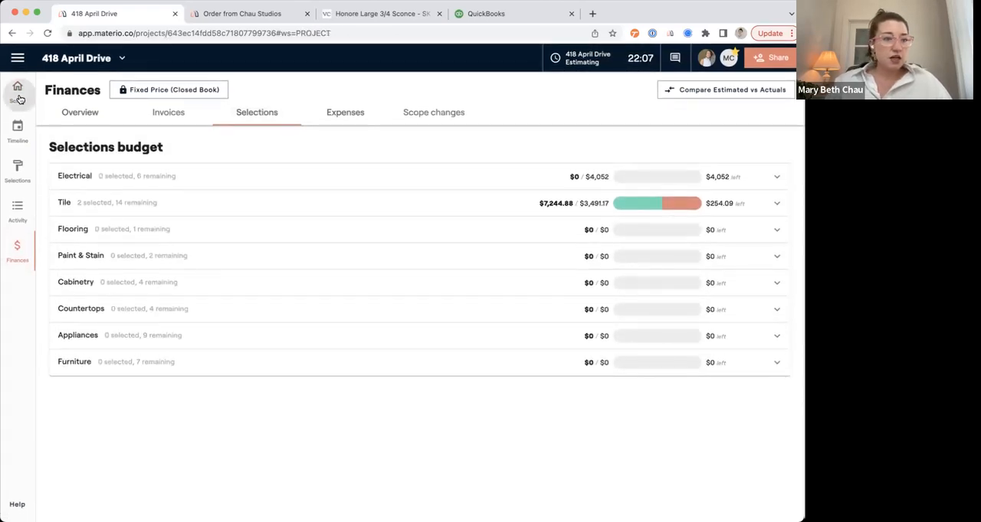
click(21, 217)
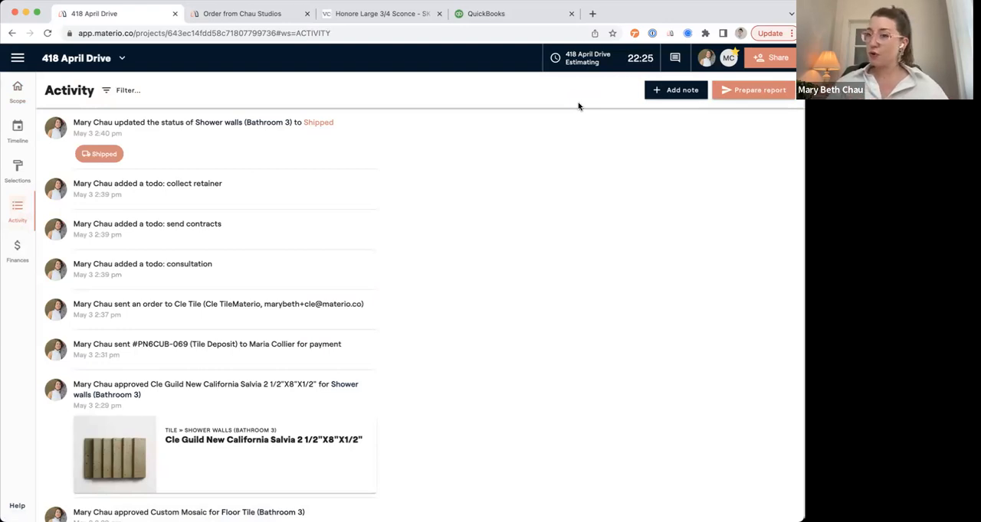
click(678, 92)
click(414, 307)
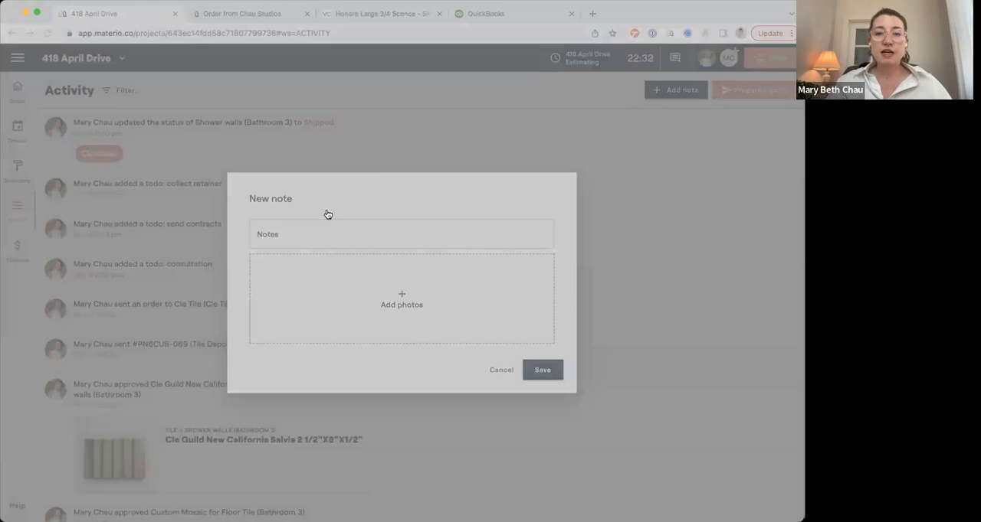
double_click(328, 215)
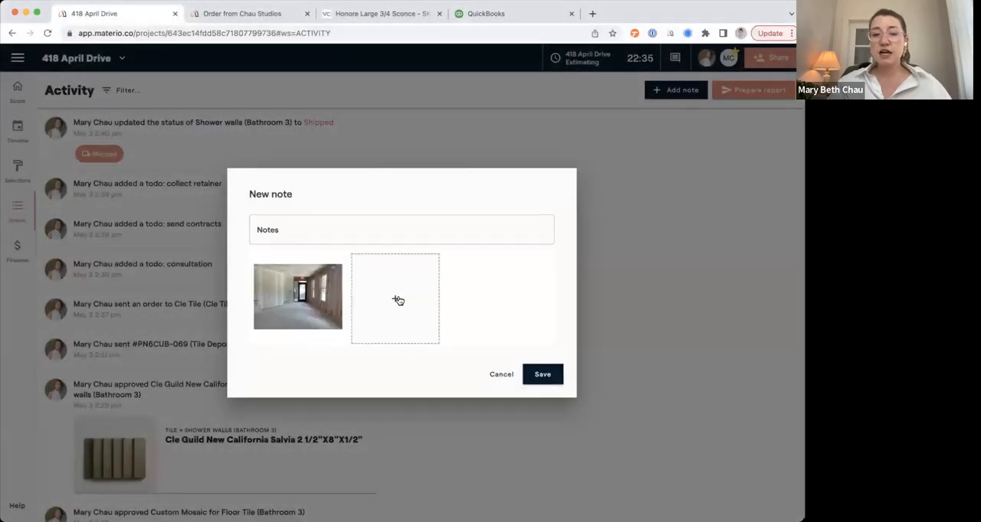
click(398, 300)
double_click(317, 222)
Write "Meeting notes:" with three empty dash lines and "Visited the site." in the new note, and save it.
click(304, 229)
text(Meet)
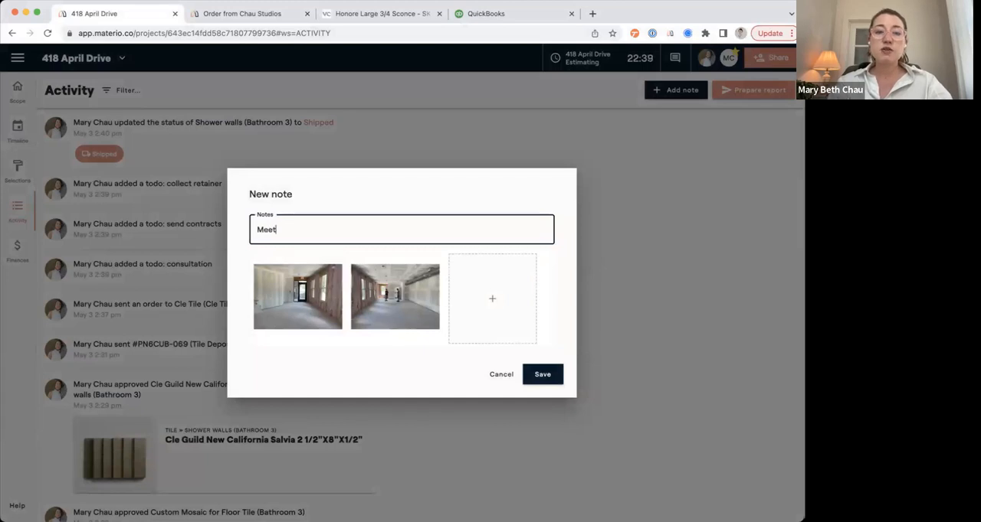
text(ing notes:)
key(Return)
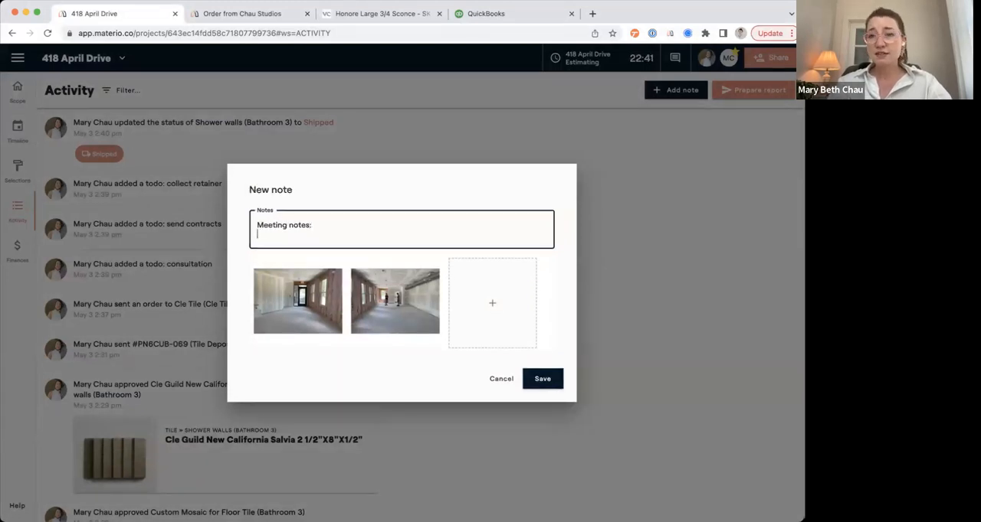
text(-)
key(Return)
text(-)
key(Return)
text(-)
key(Return)
text(L)
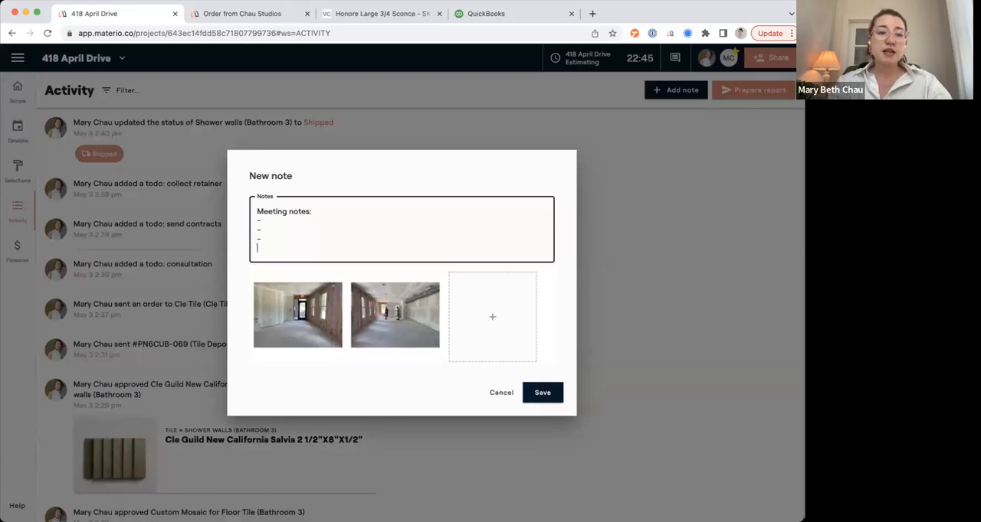
key(Return)
text(Visited the site.)
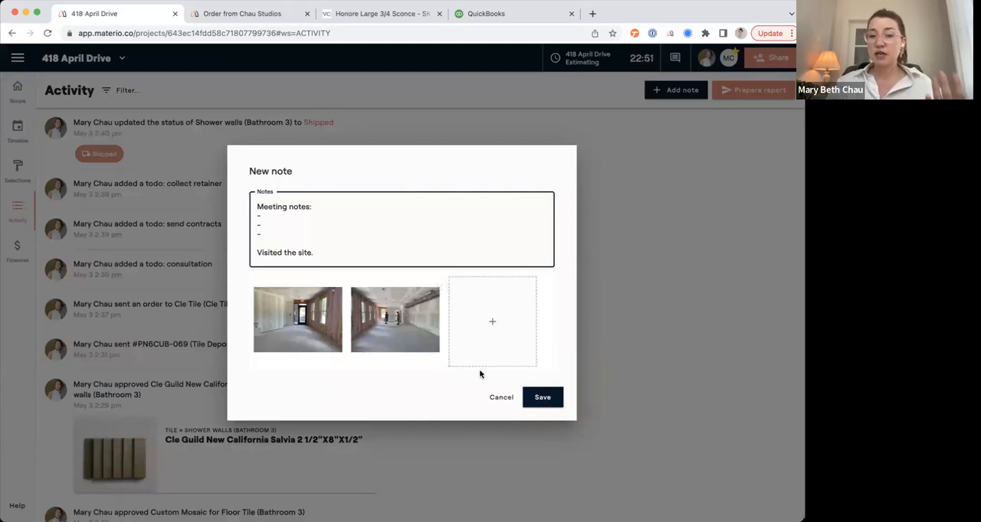
click(545, 396)
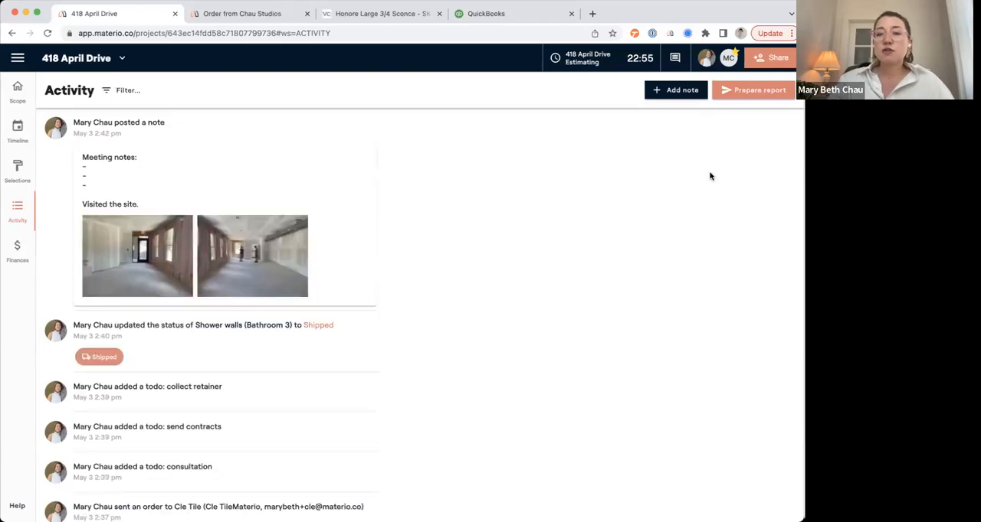
Generate a progress report for April 26th to May 3rd, review its notes, recent activity and upcoming work, and close it without sending.
click(748, 97)
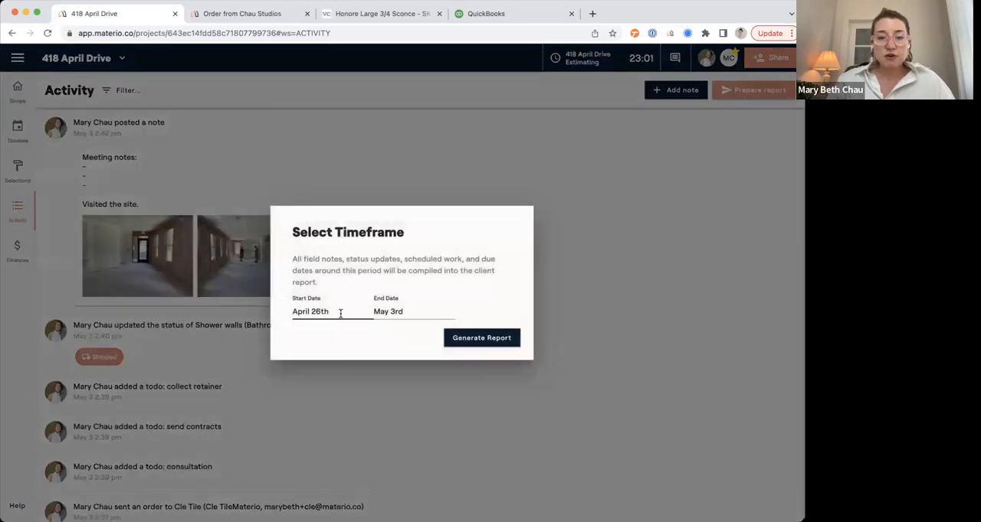
click(454, 335)
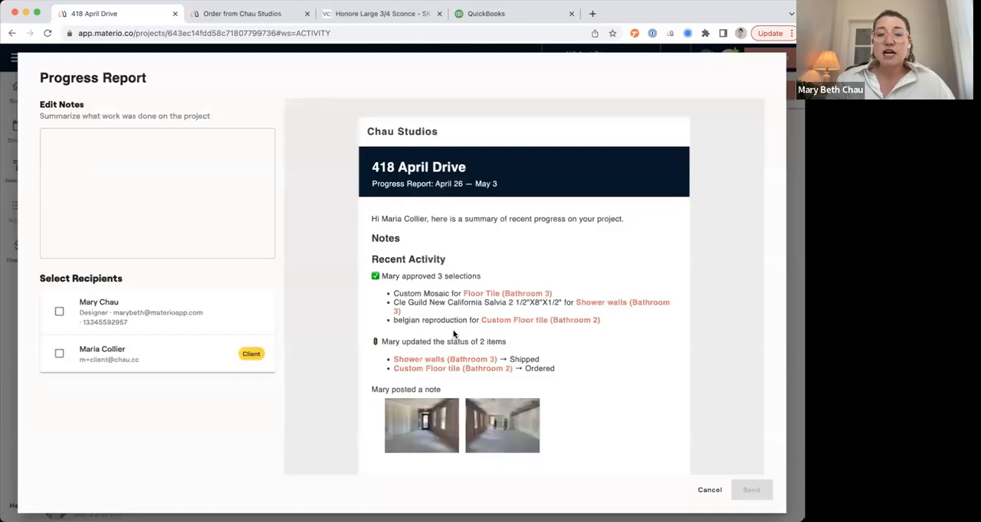
scroll(453, 335, down, 5)
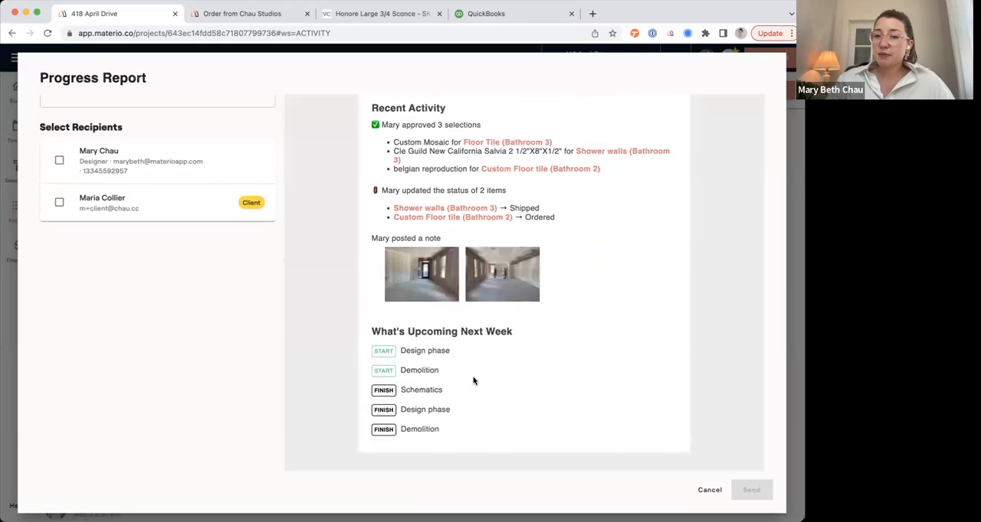
scroll(468, 367, up, 2)
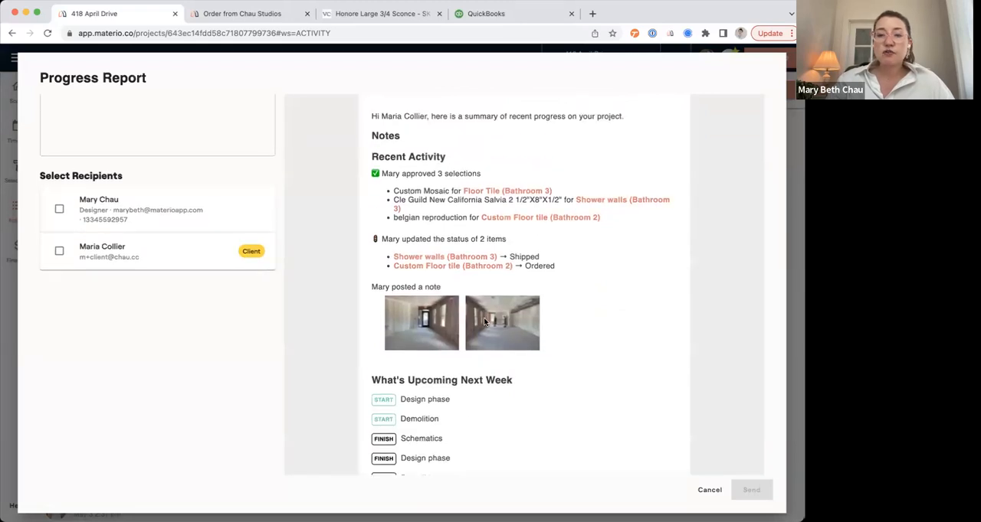
scroll(485, 322, up, 3)
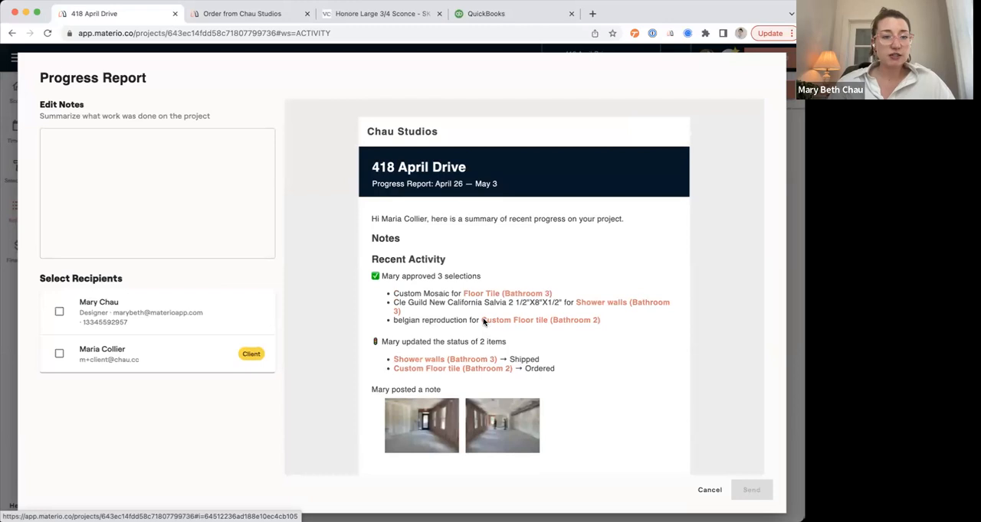
click(216, 236)
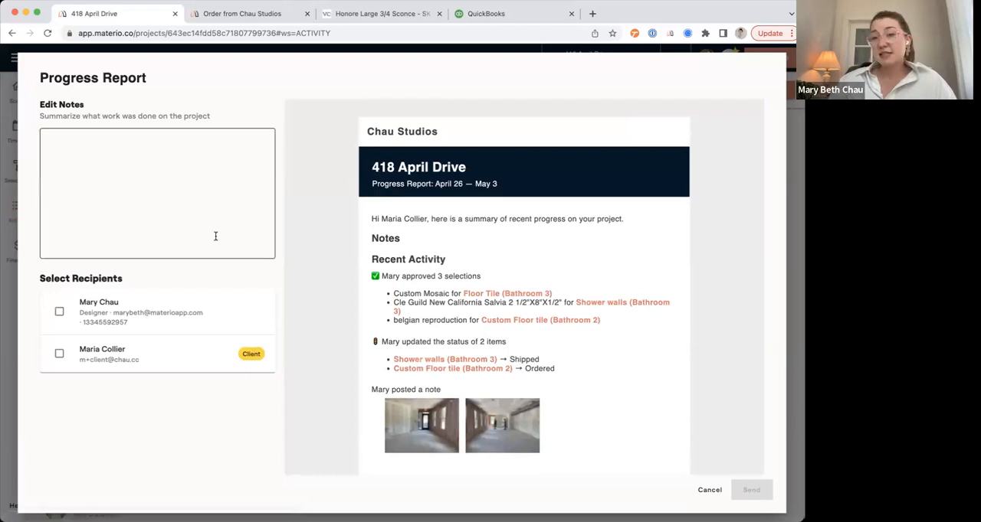
click(81, 158)
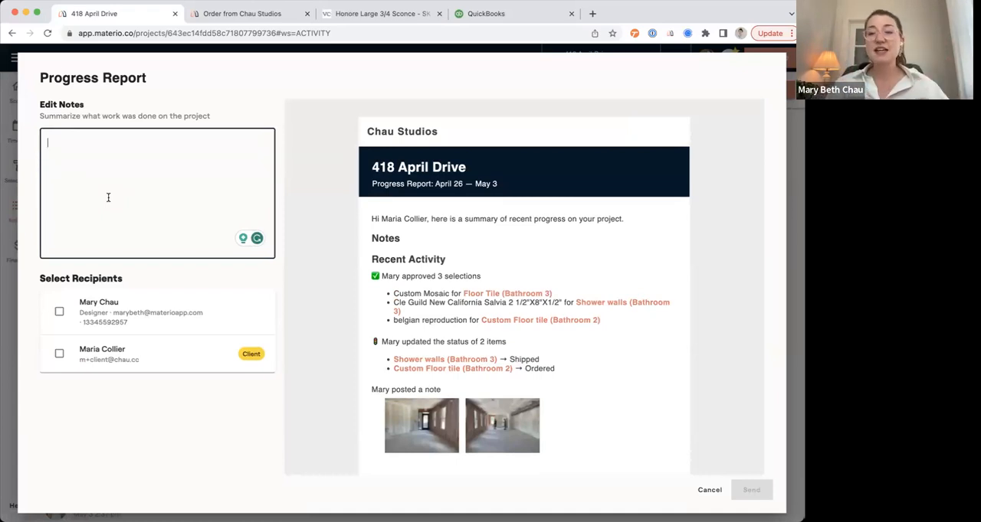
click(709, 492)
scroll(578, 336, down, 4)
scroll(578, 335, down, 5)
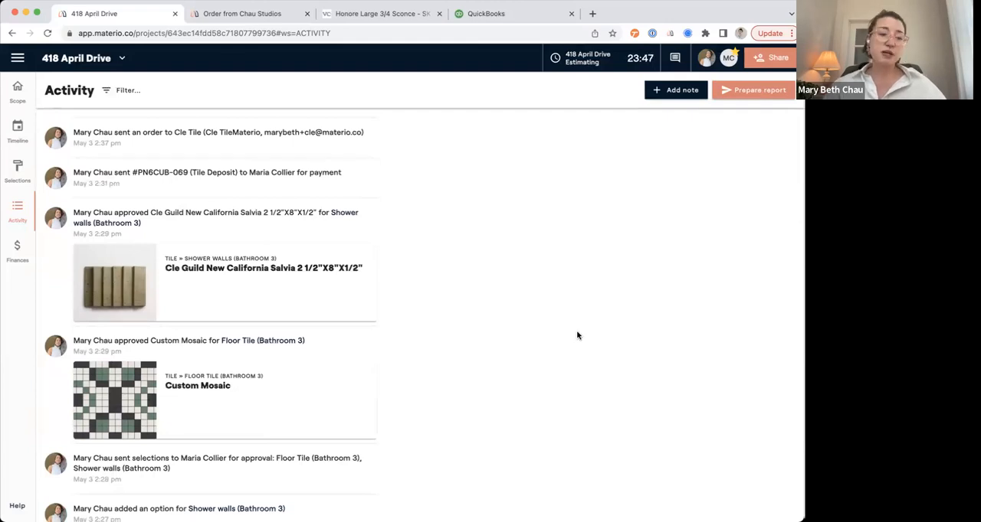
scroll(578, 336, down, 4)
scroll(544, 332, up, 15)
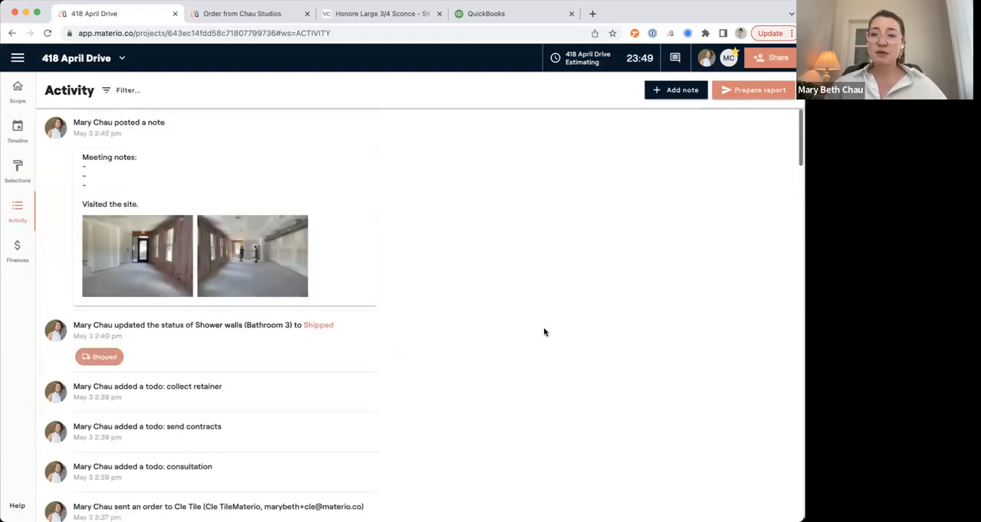
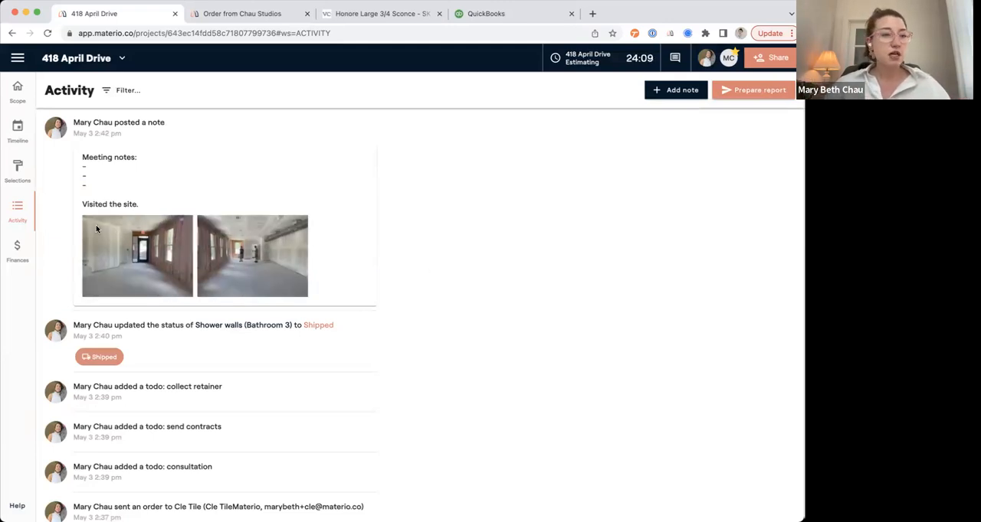
click(28, 258)
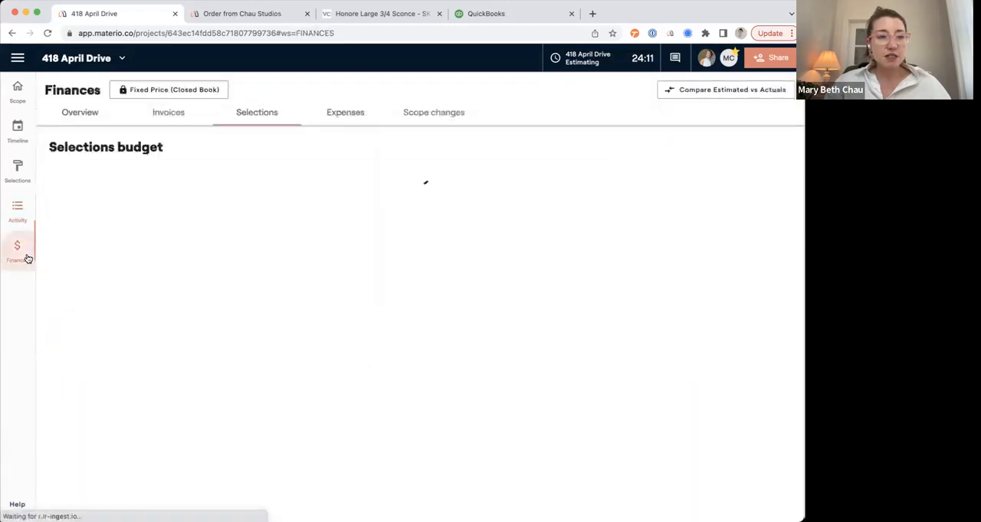
click(89, 117)
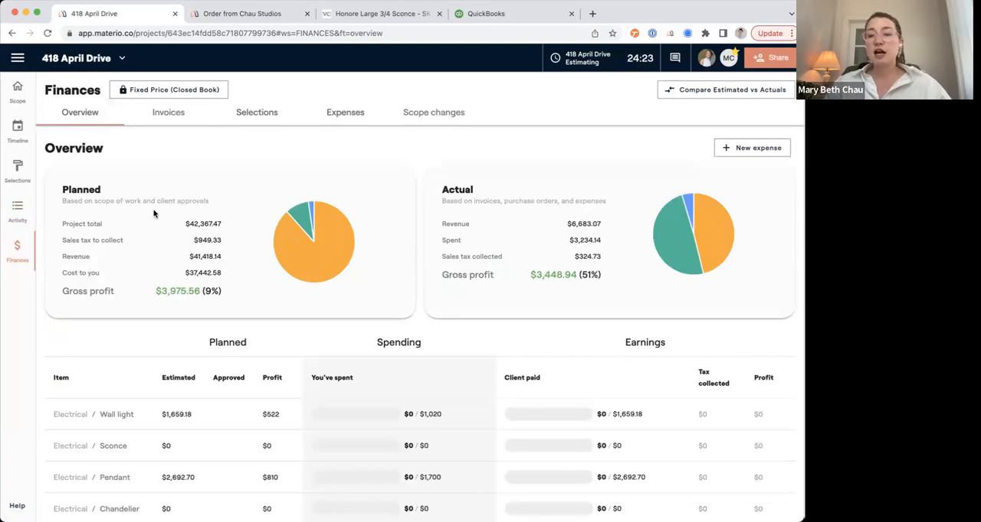
click(86, 59)
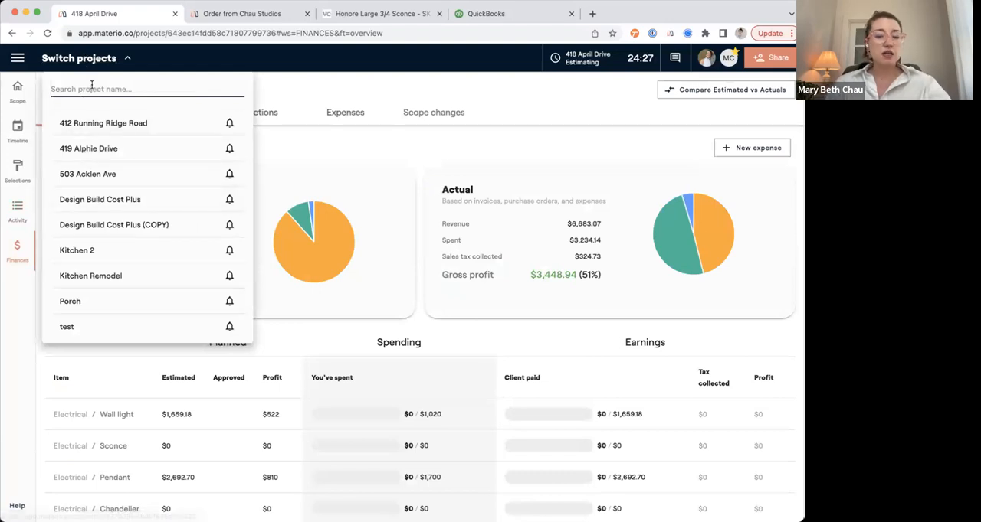
text(140)
key(BackSpace)
key(BackSpace)
key(BackSpace)
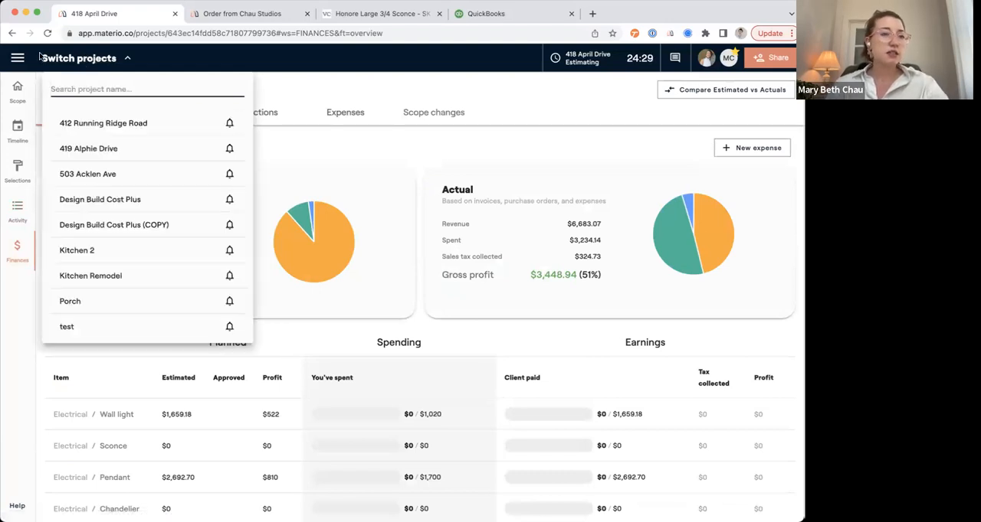
click(18, 60)
click(64, 110)
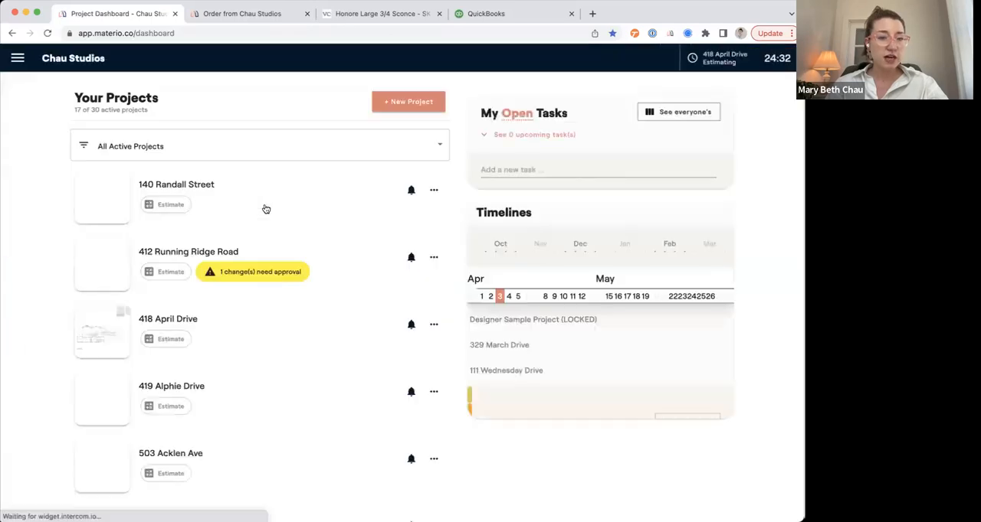
click(258, 197)
click(17, 246)
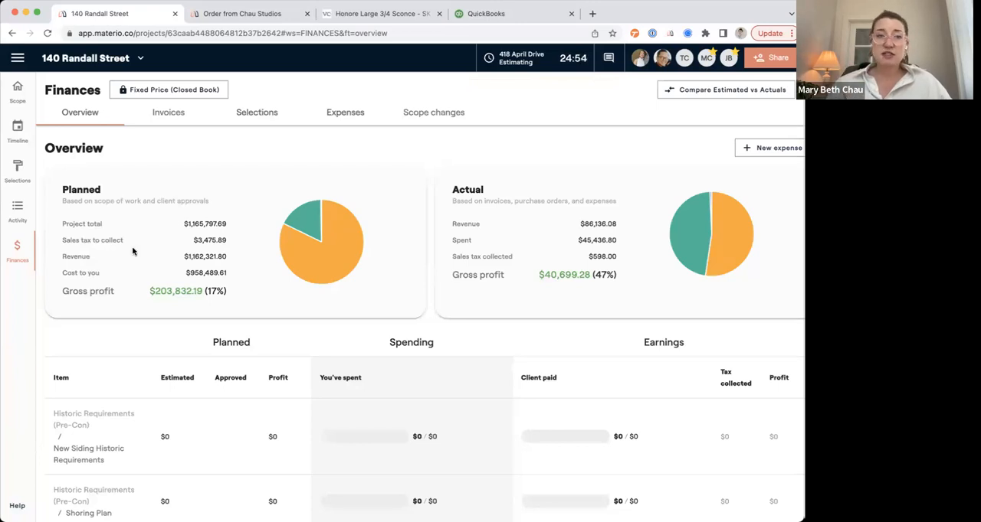
click(24, 100)
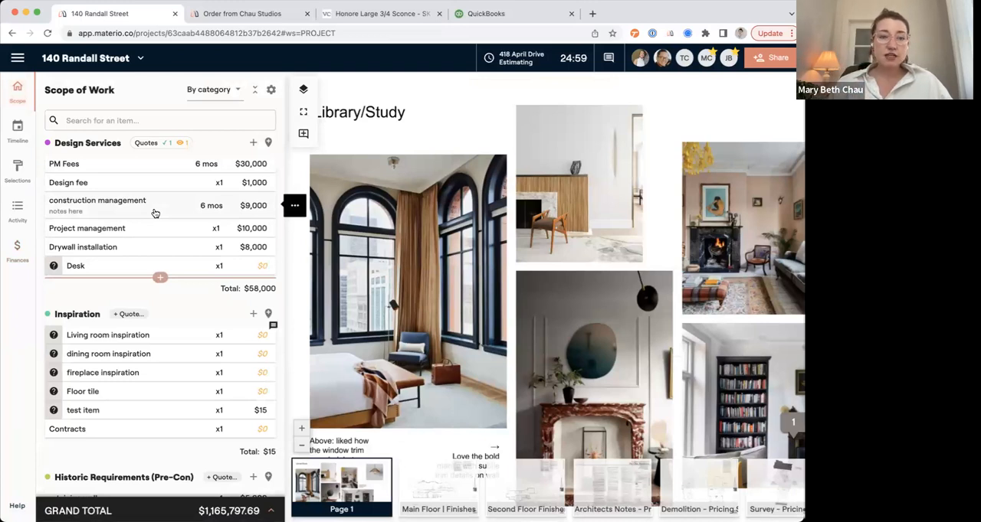
Examine the line items' planned amounts, spending, client payments and profit in the project's finances overview, including the Electrical items.
click(21, 254)
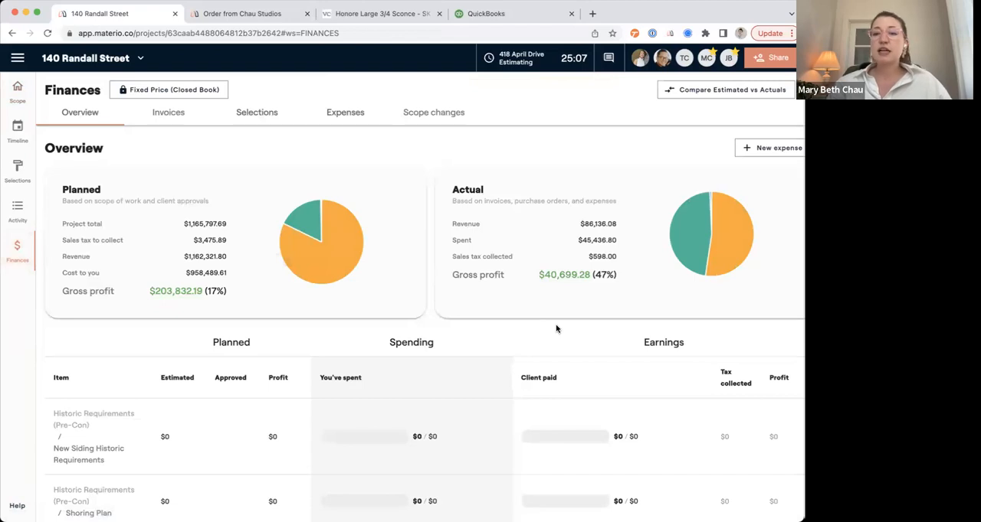
scroll(557, 328, down, 10)
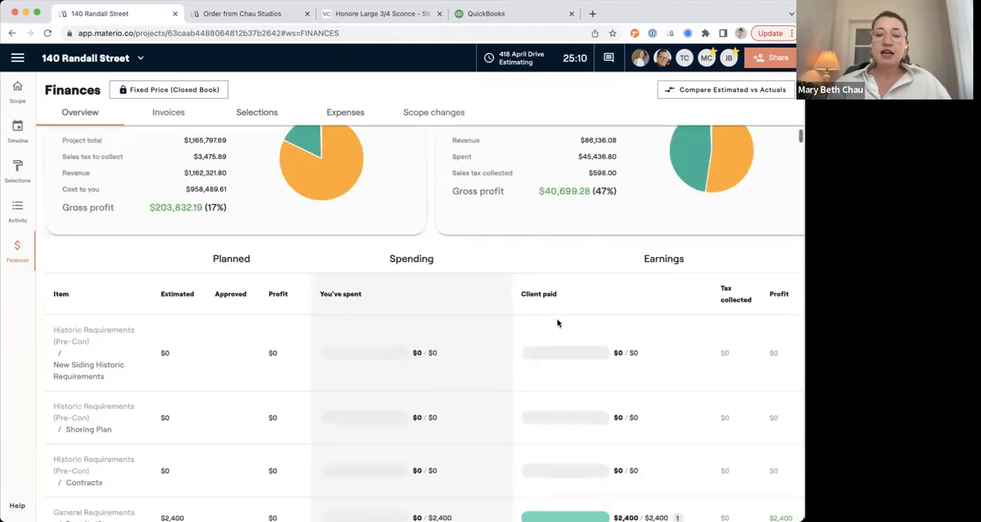
scroll(557, 323, down, 1)
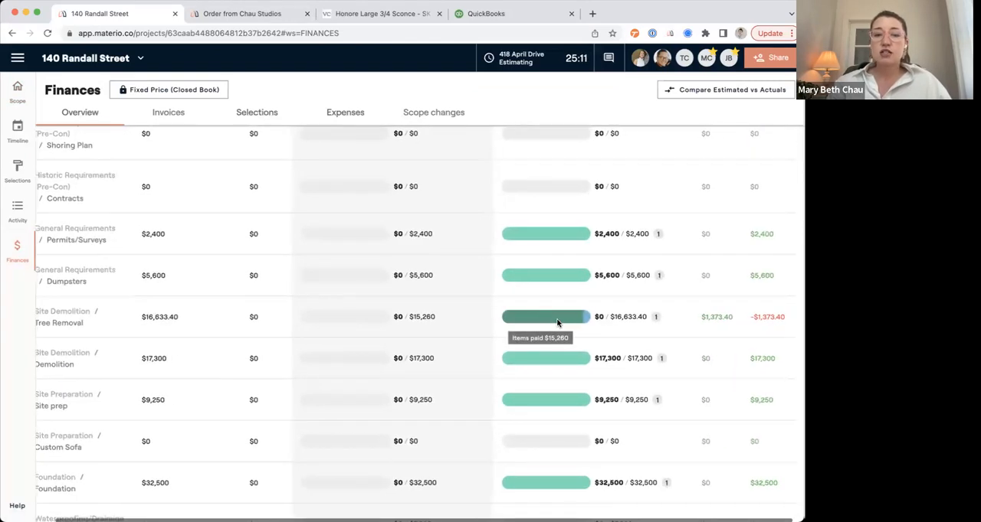
scroll(557, 323, down, 4)
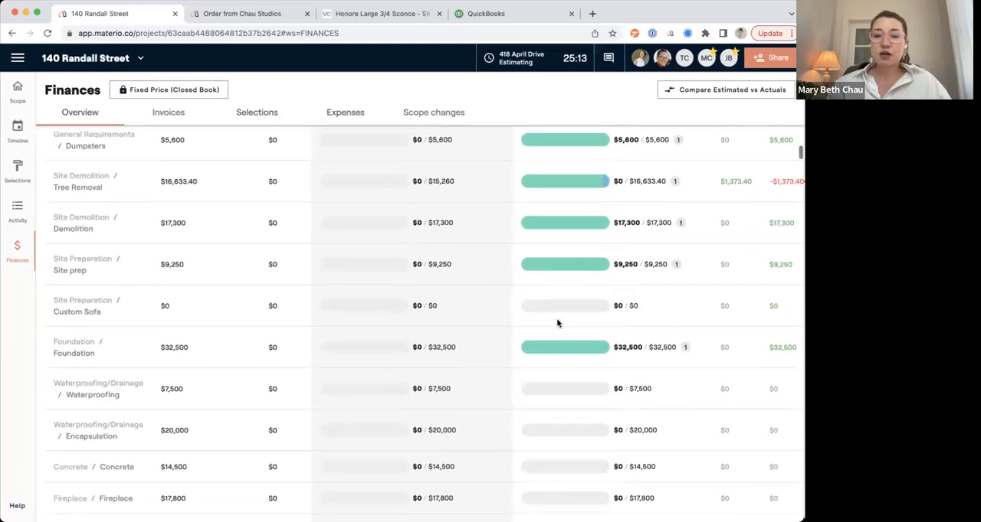
mouse_move(556, 272)
scroll(556, 272, down, 20)
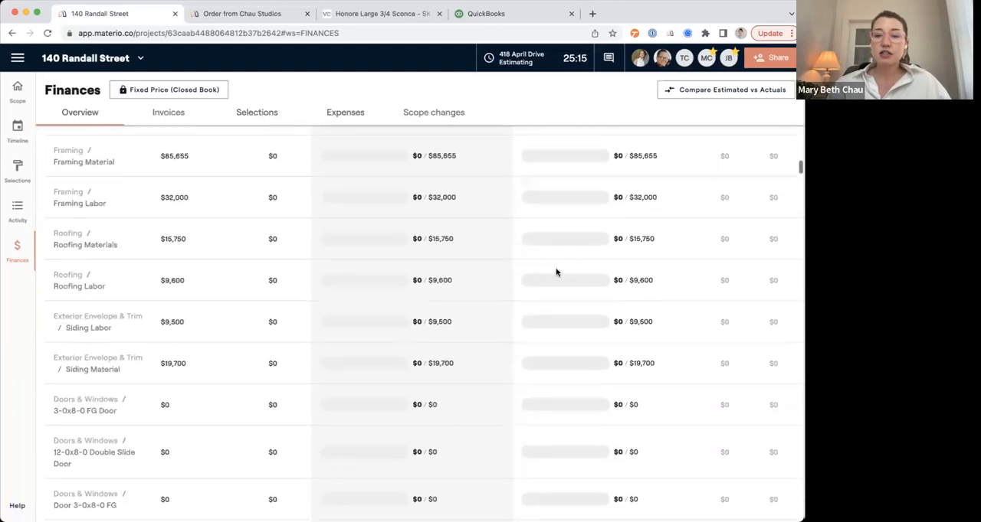
scroll(556, 272, down, 7)
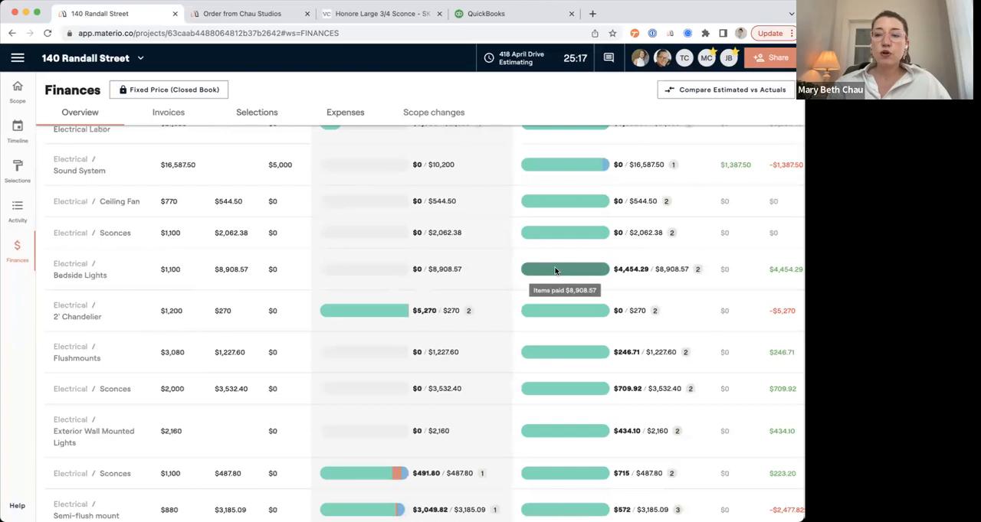
scroll(556, 272, right, 2)
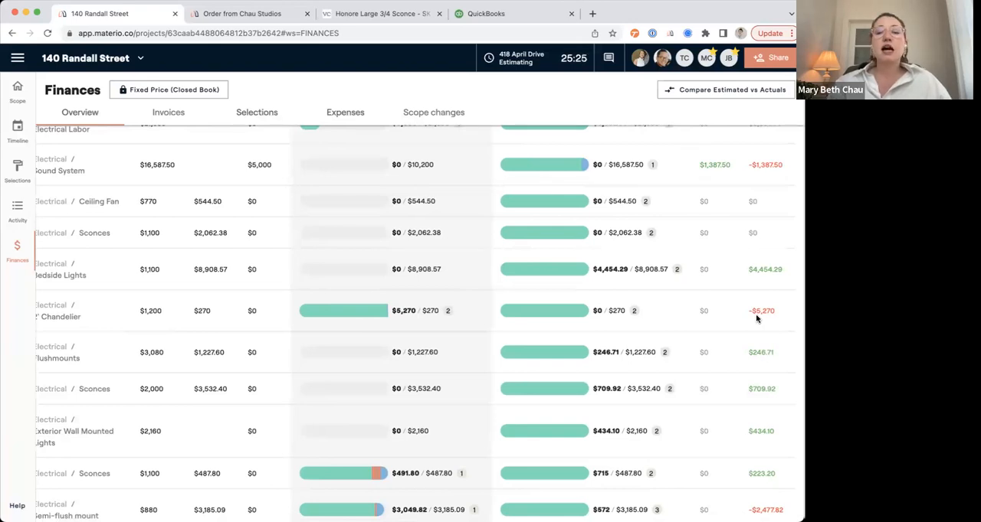
scroll(756, 319, down, 6)
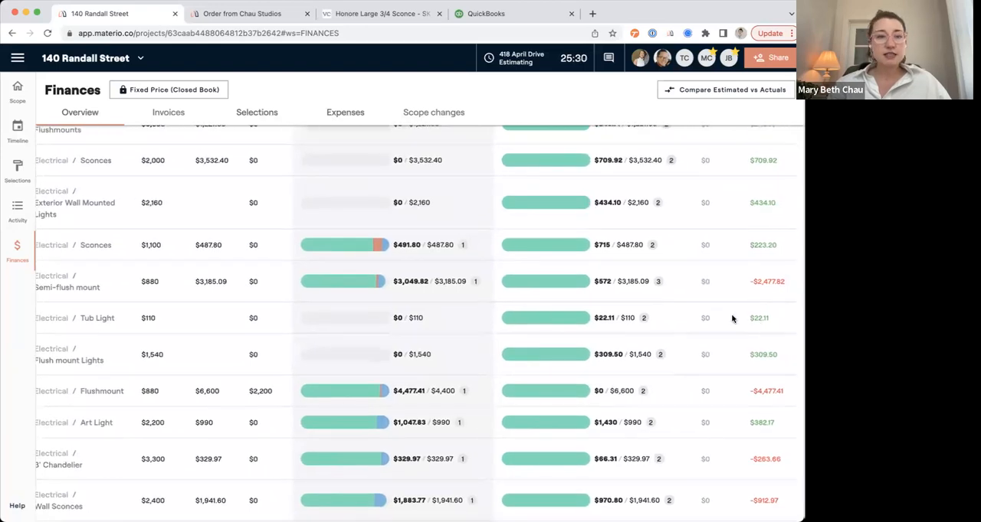
scroll(731, 318, up, 15)
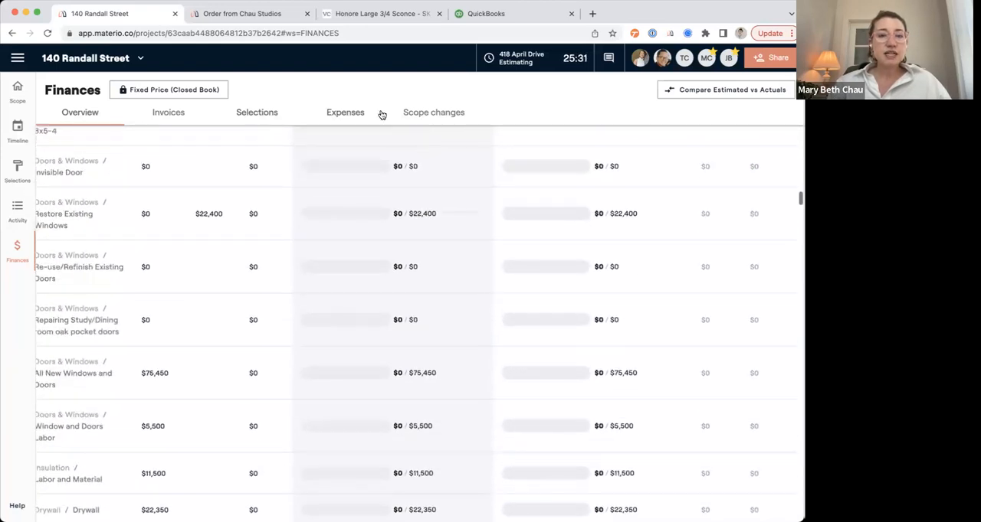
Review the project's expenses, covering time entries, issued purchase orders and all other reported expenses.
click(339, 114)
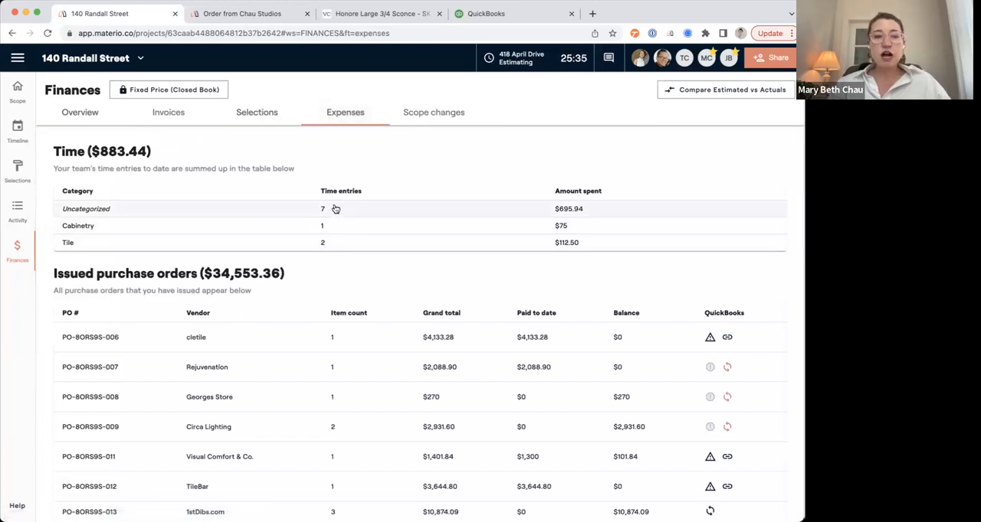
scroll(335, 209, down, 5)
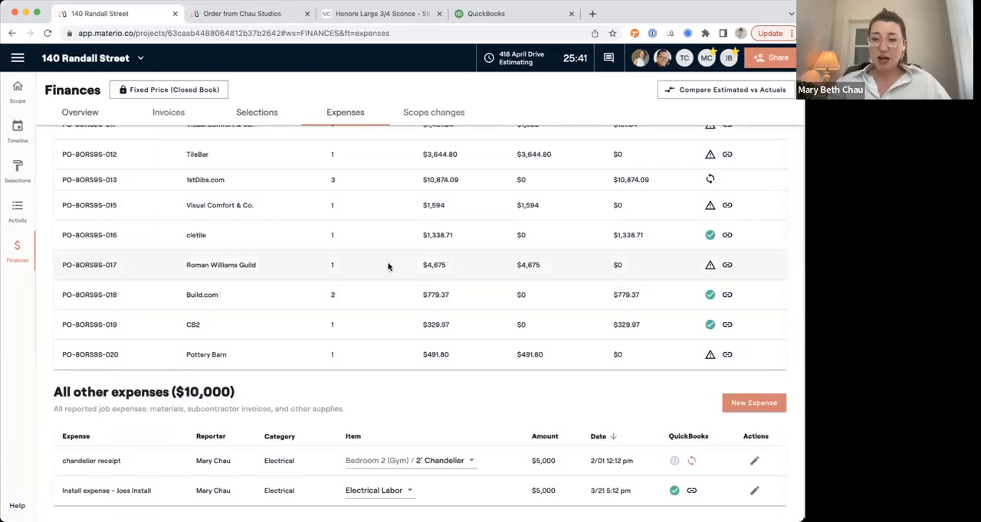
scroll(368, 275, up, 6)
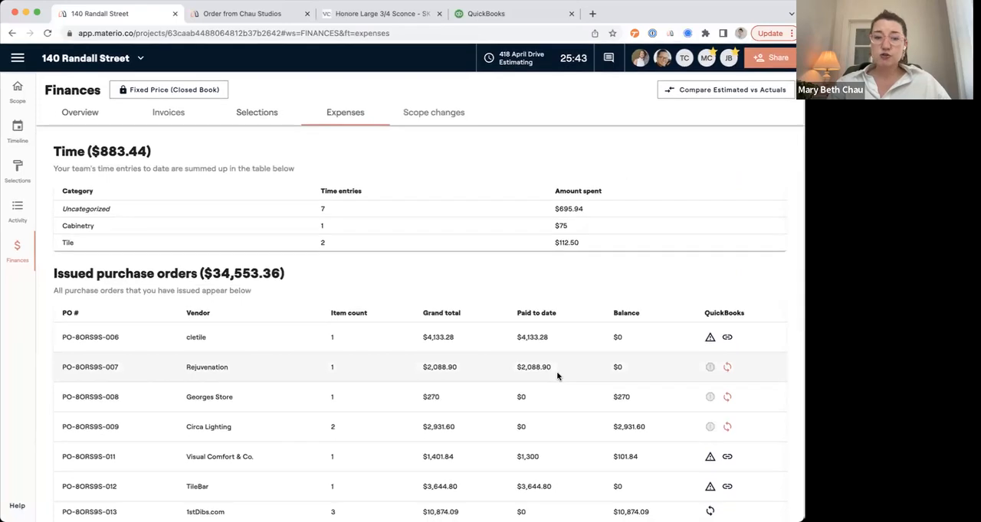
scroll(557, 375, down, 4)
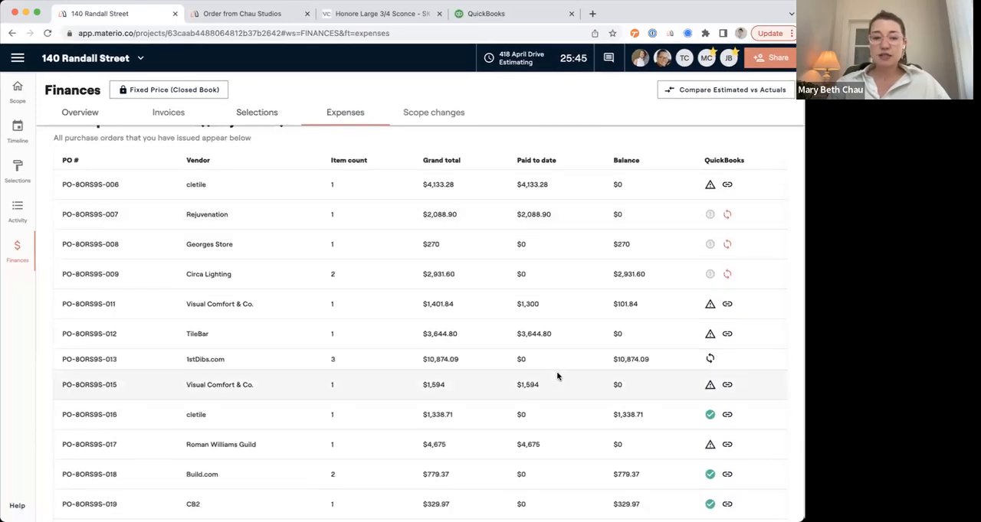
View the $1,338.71 cletile purchase order in QuickBooks, and return to the Materio project's expenses to look them over.
click(726, 415)
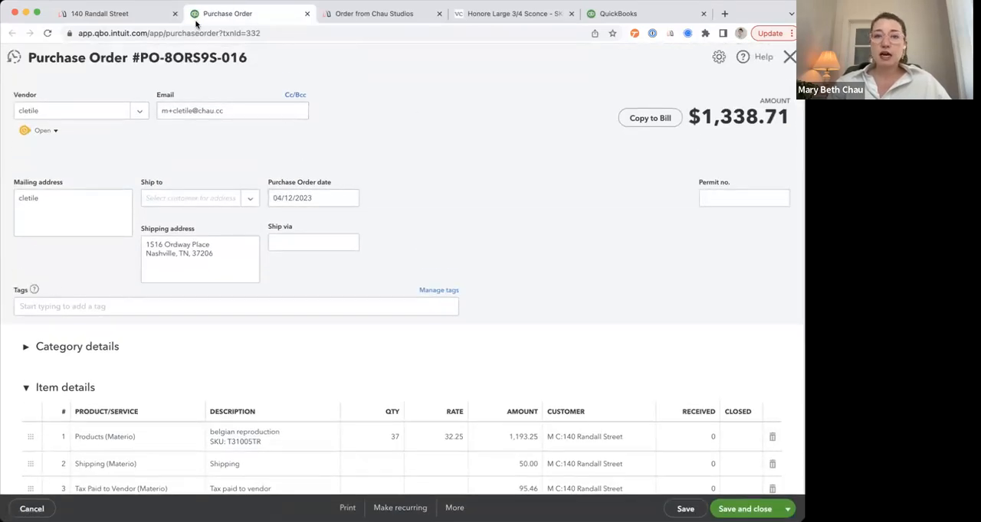
click(111, 13)
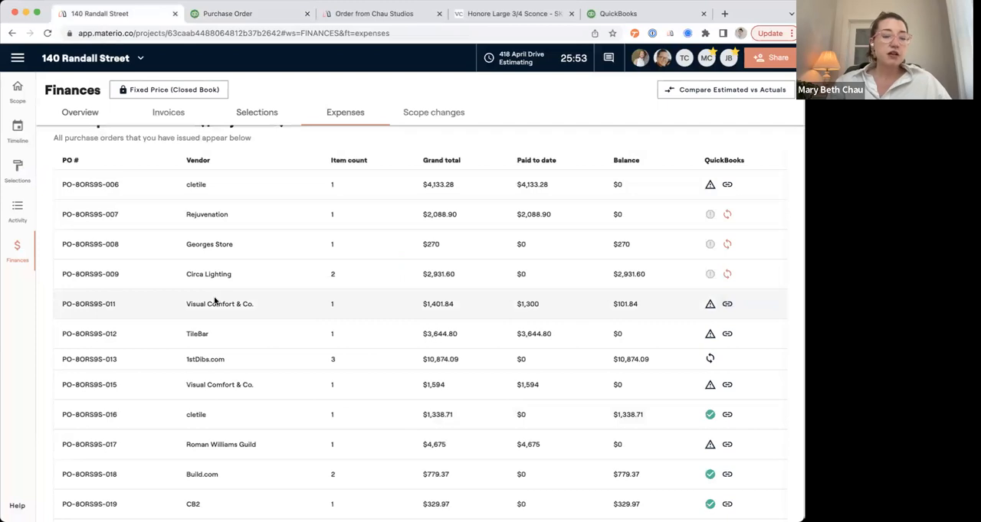
scroll(215, 301, down, 5)
scroll(214, 301, up, 8)
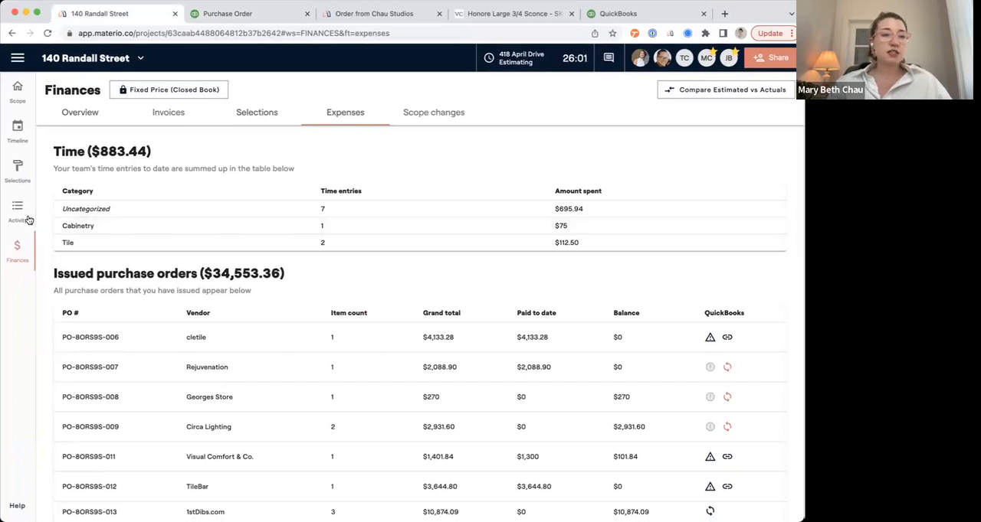
click(20, 108)
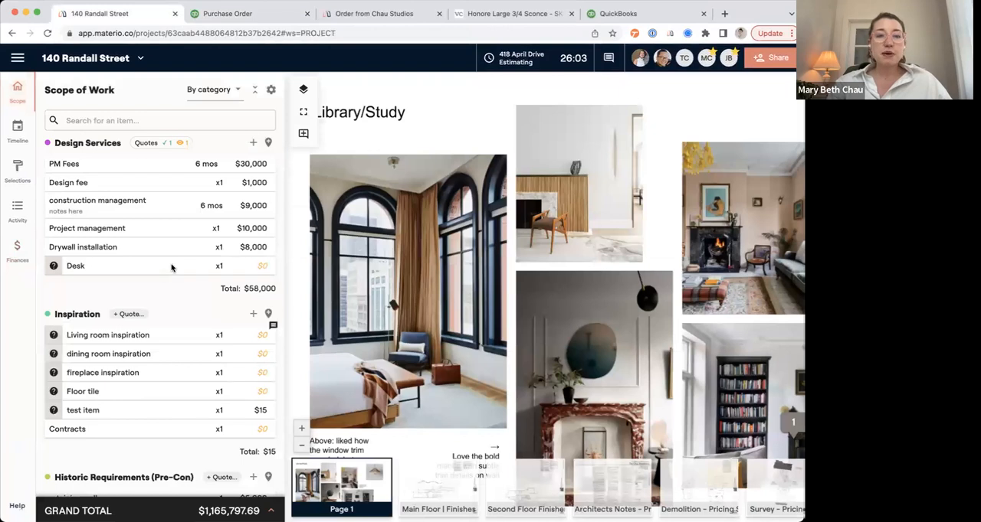